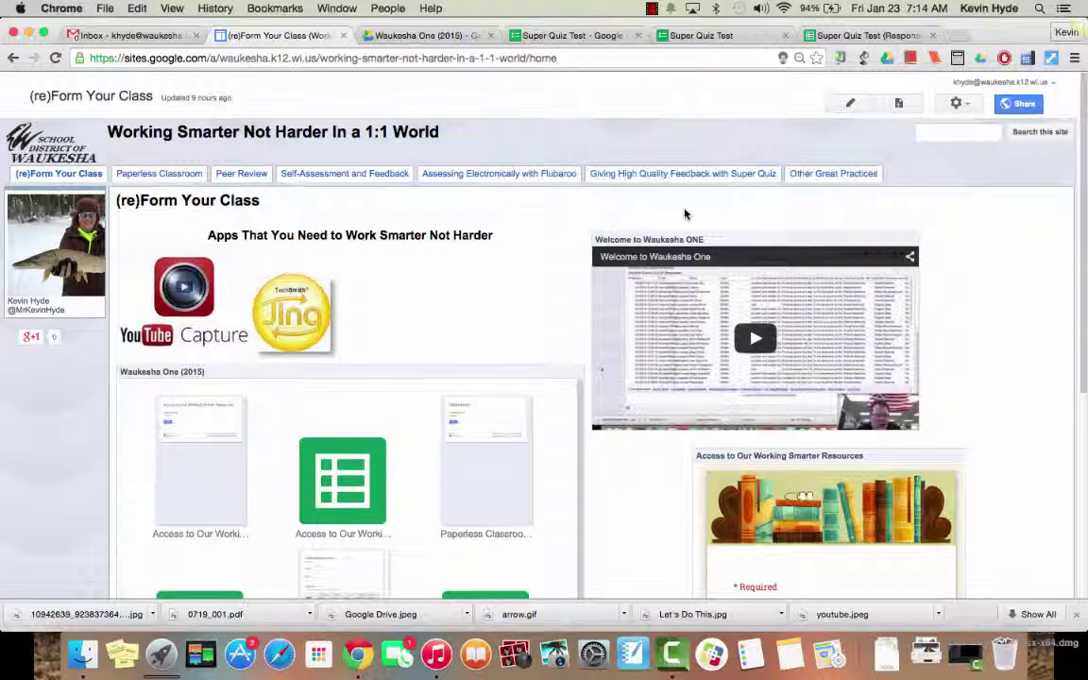
Step: Scroll through the Super Quiz Test questions in the form editor
click(565, 38)
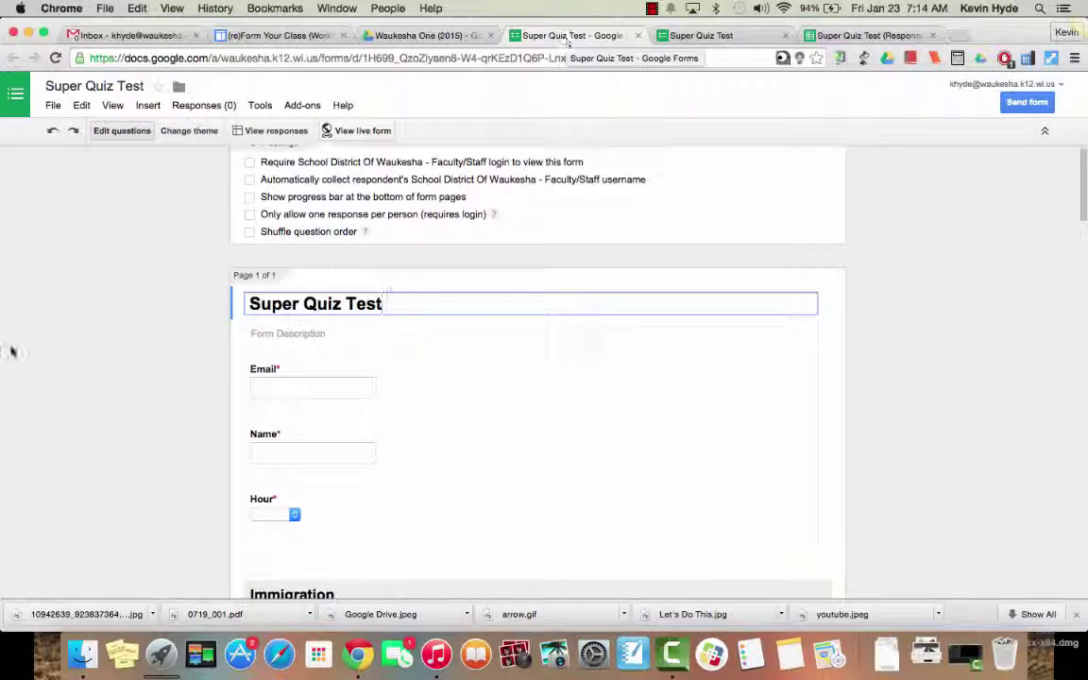
scroll(85, 407, down, 2)
scroll(85, 406, down, 2)
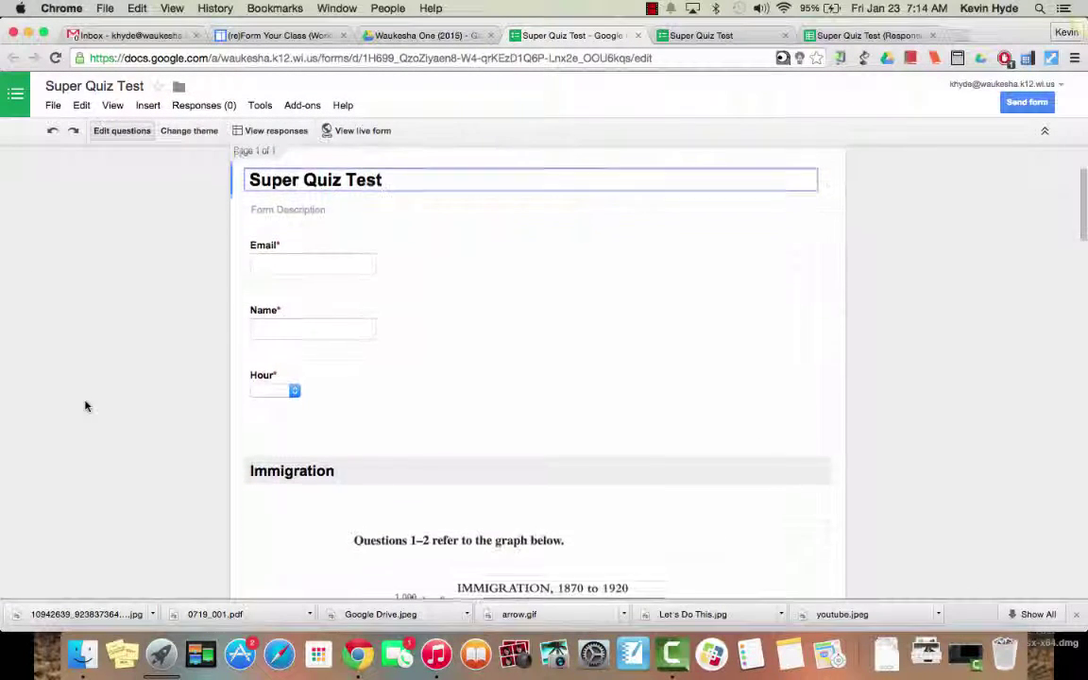
scroll(85, 406, down, 5)
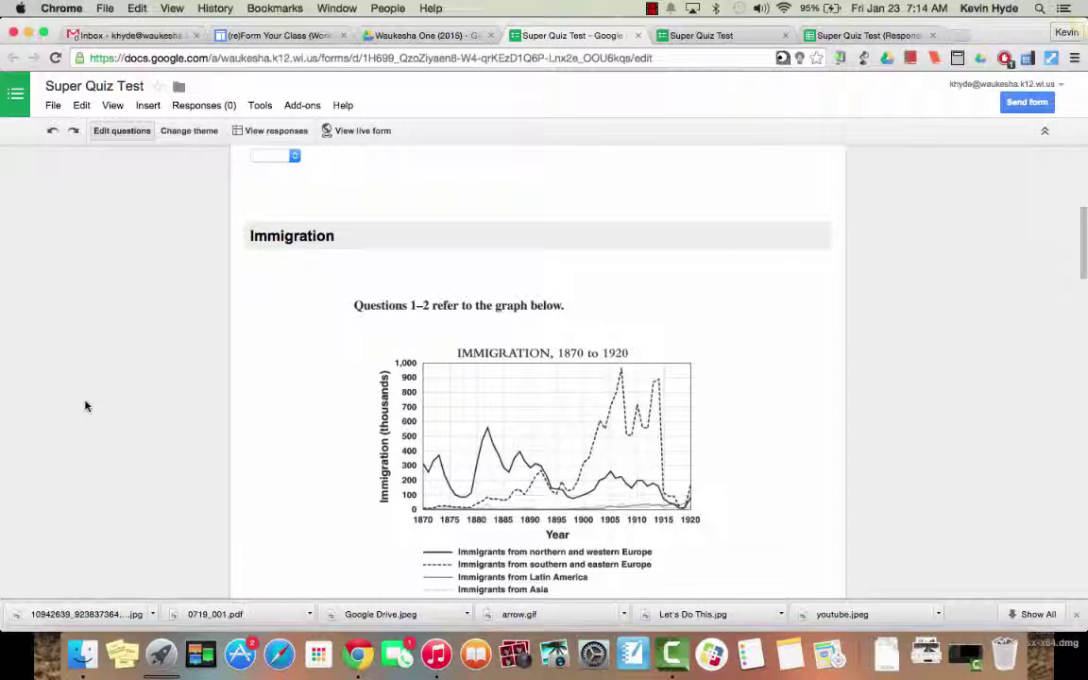
mouse_move(428, 414)
scroll(428, 413, down, 2)
scroll(439, 381, down, 6)
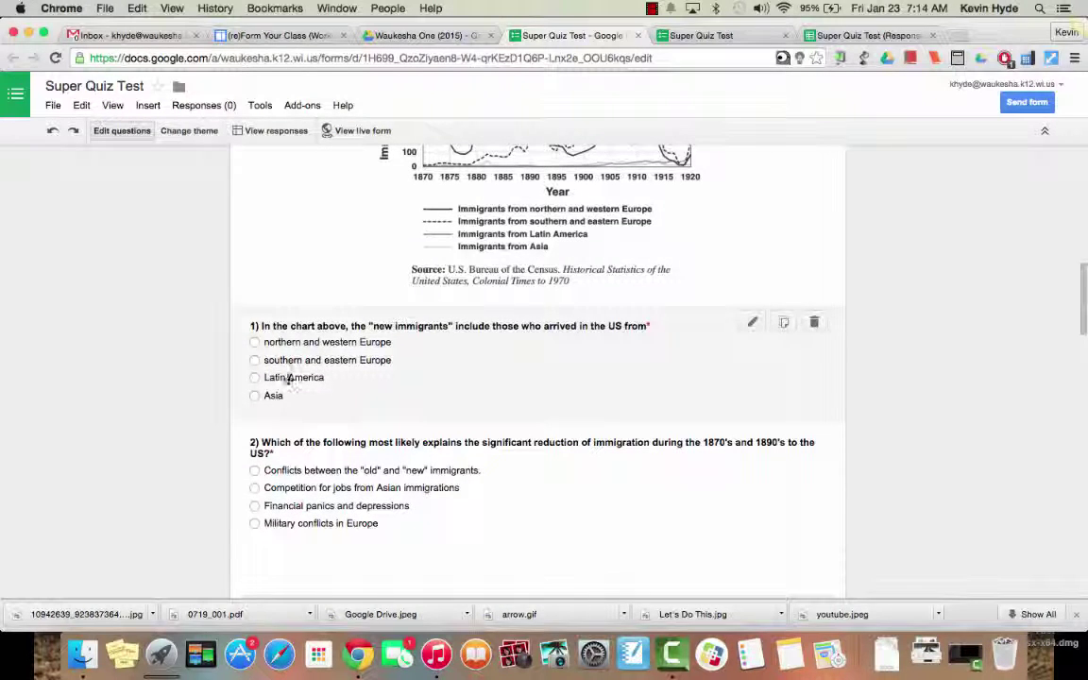
scroll(162, 446, down, 5)
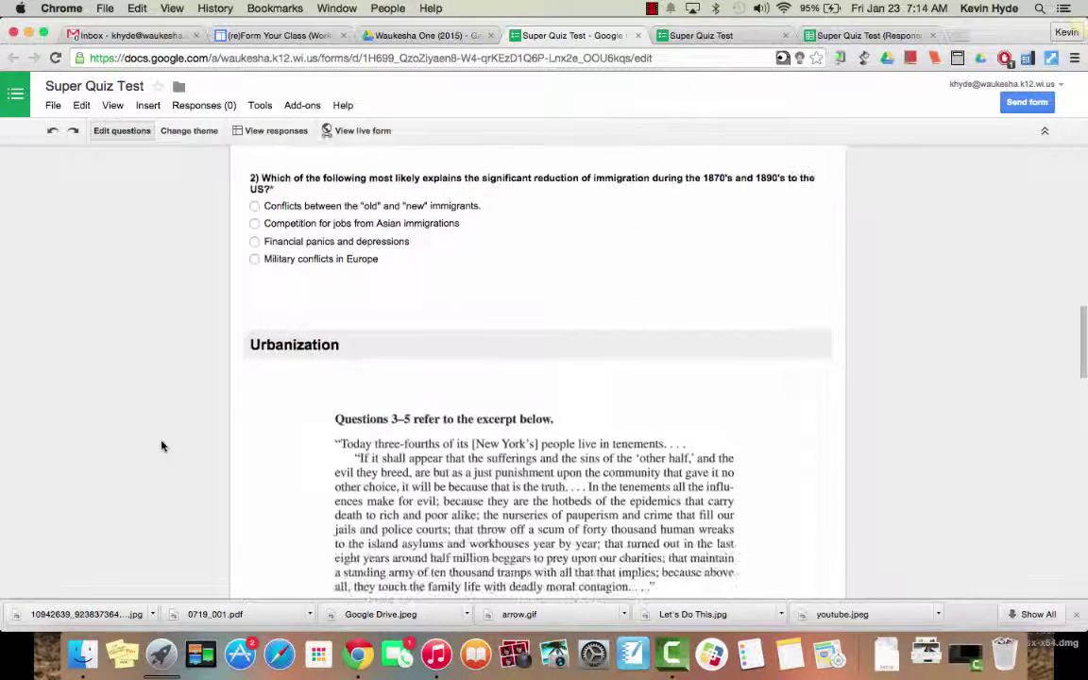
scroll(161, 446, up, 14)
scroll(161, 446, up, 4)
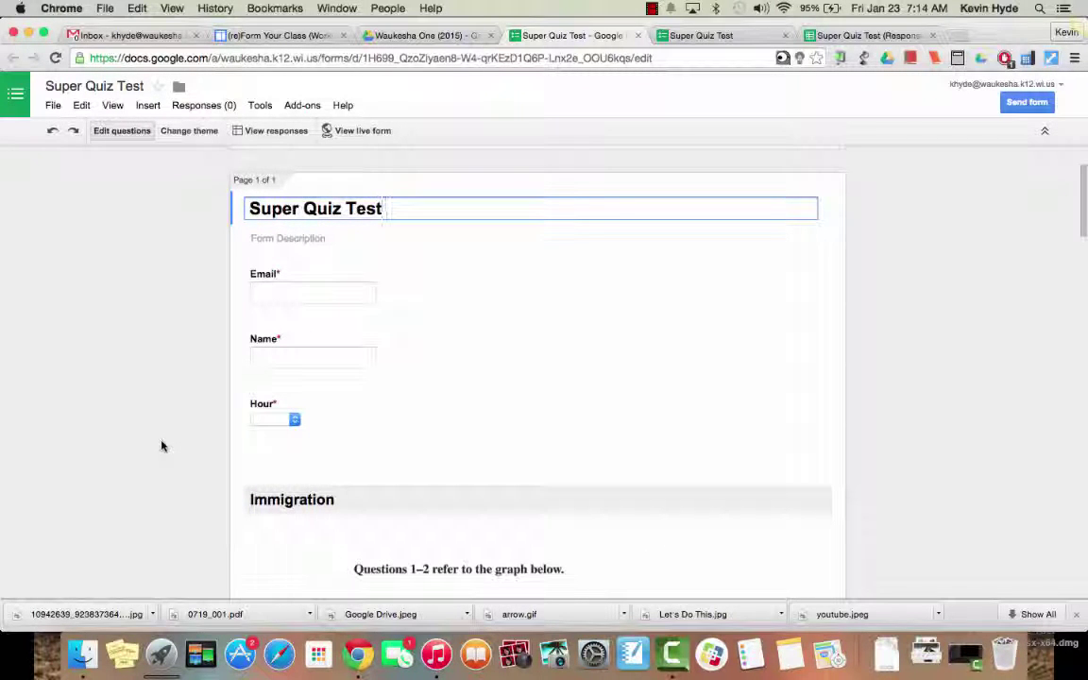
scroll(162, 446, down, 3)
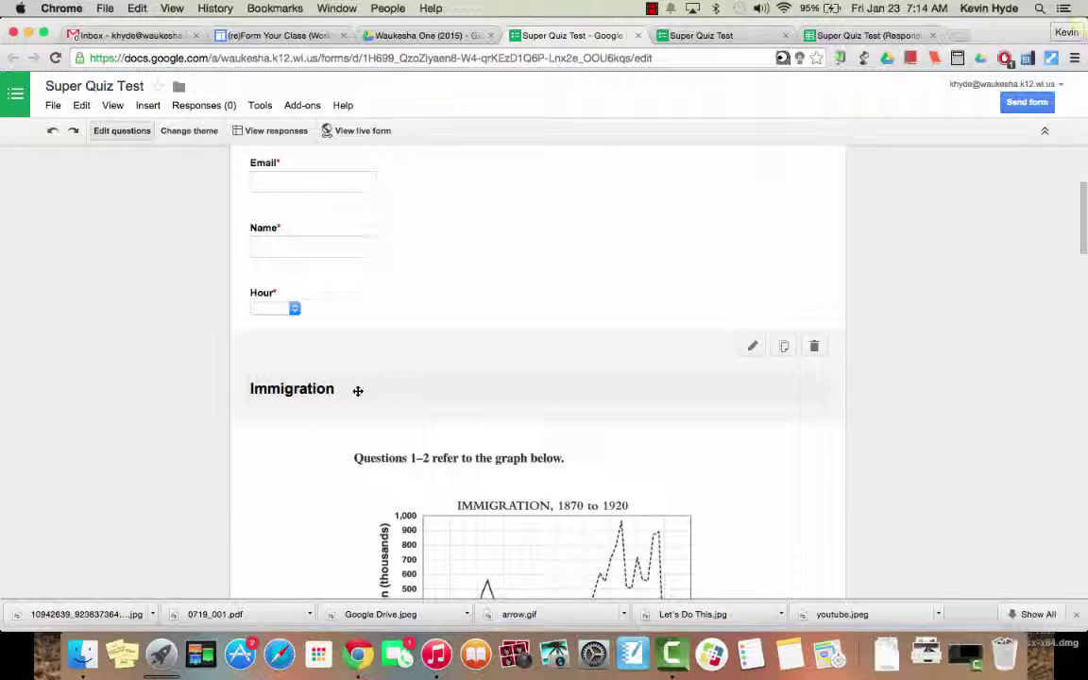
scroll(358, 390, down, 1)
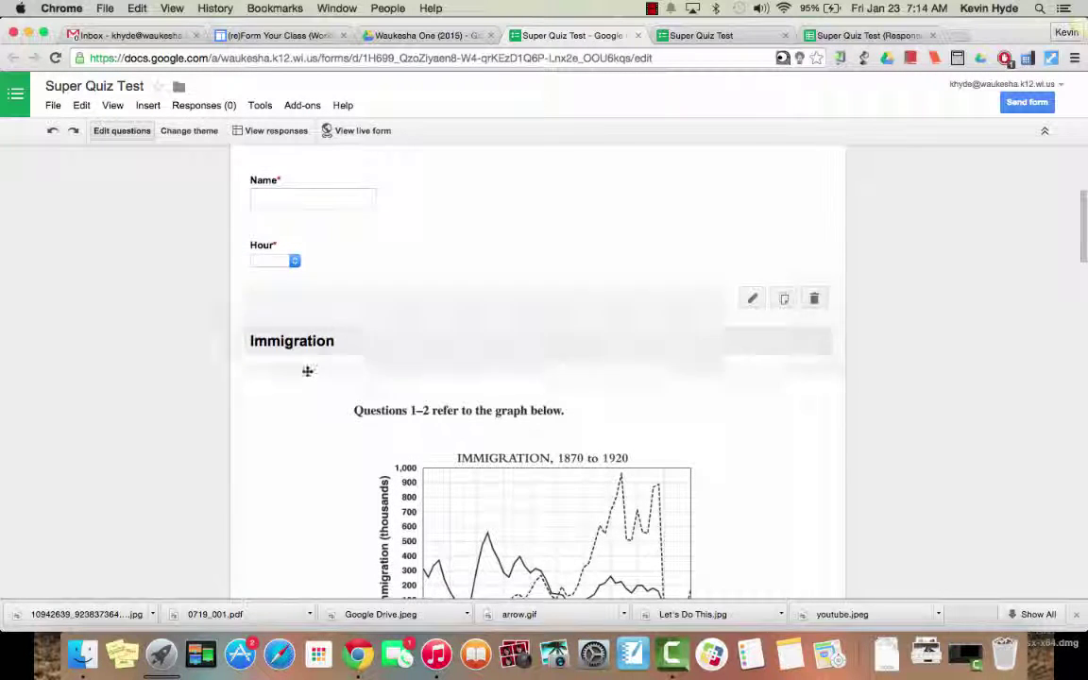
scroll(340, 418, down, 2)
scroll(340, 418, down, 10)
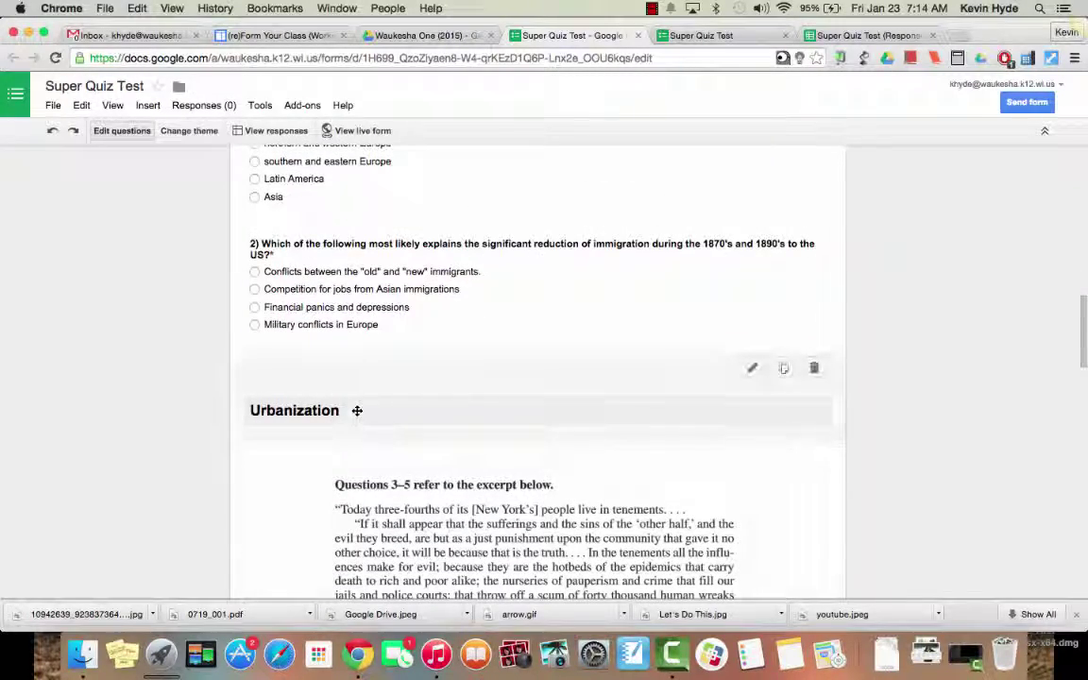
scroll(357, 410, down, 10)
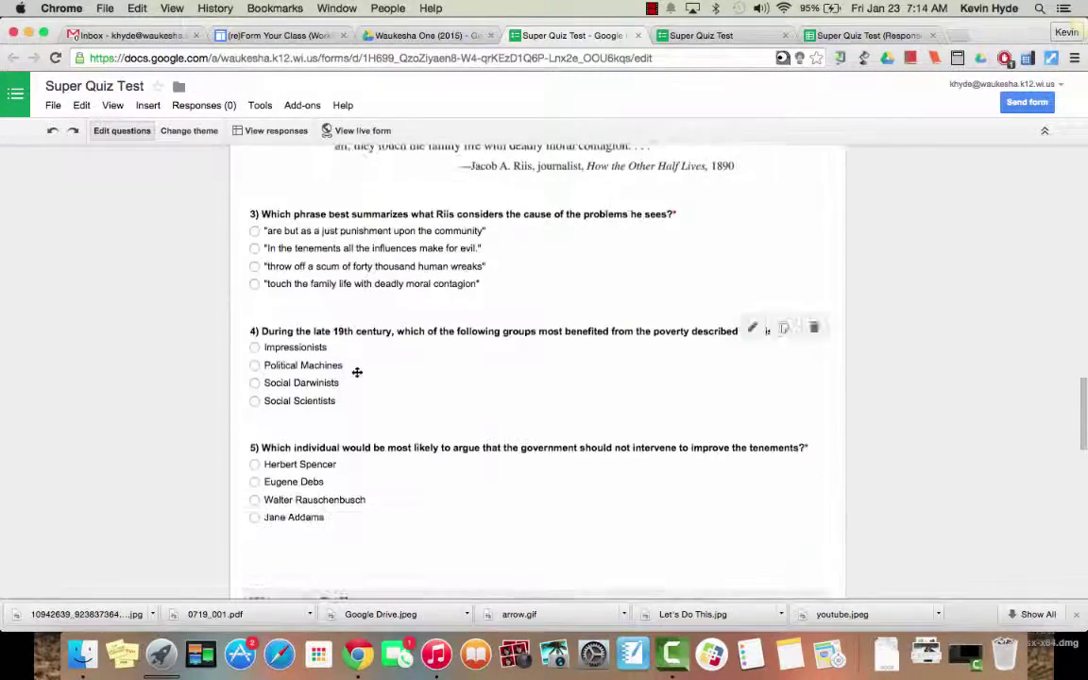
scroll(319, 431, down, 7)
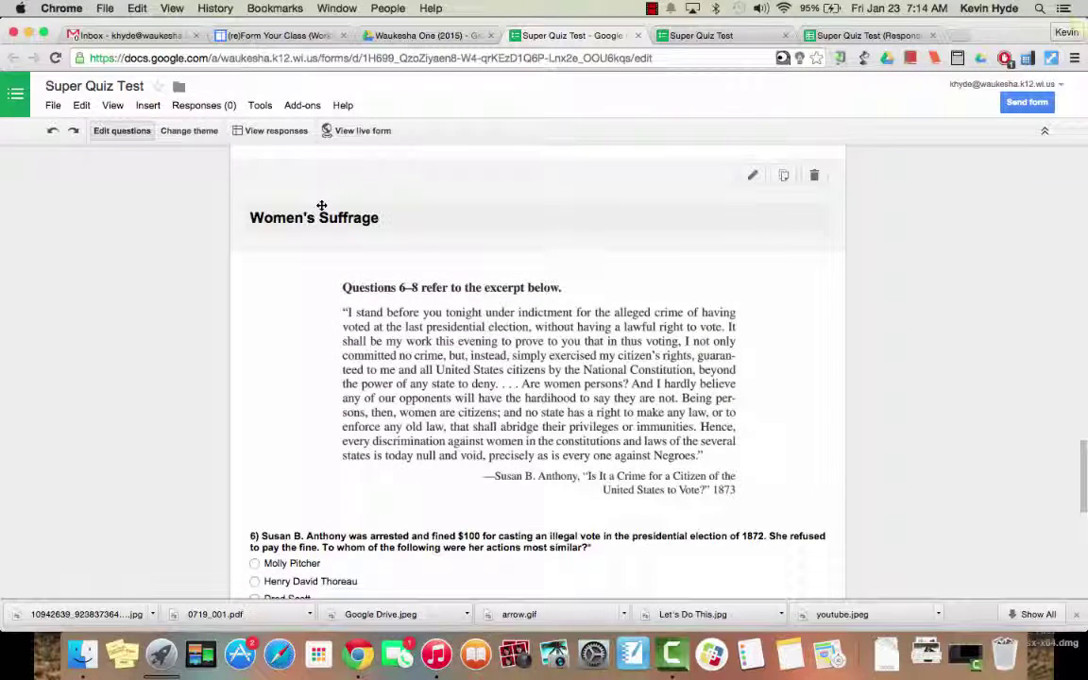
scroll(292, 340, down, 4)
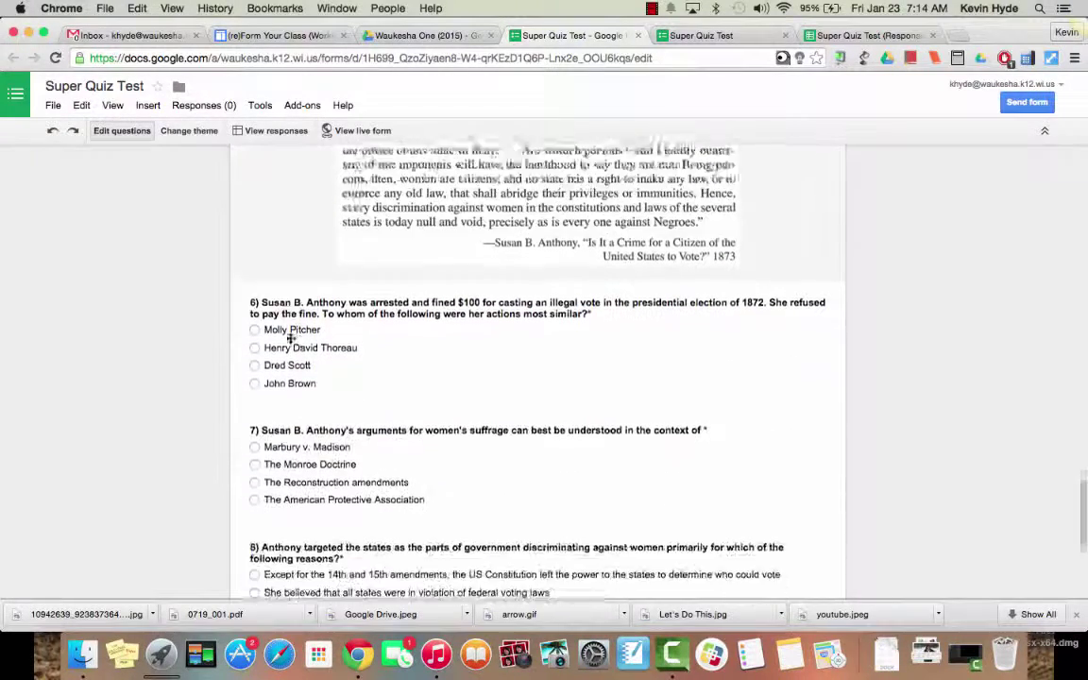
Step: Look over the live quiz form, then switch to its responses spreadsheet
click(729, 36)
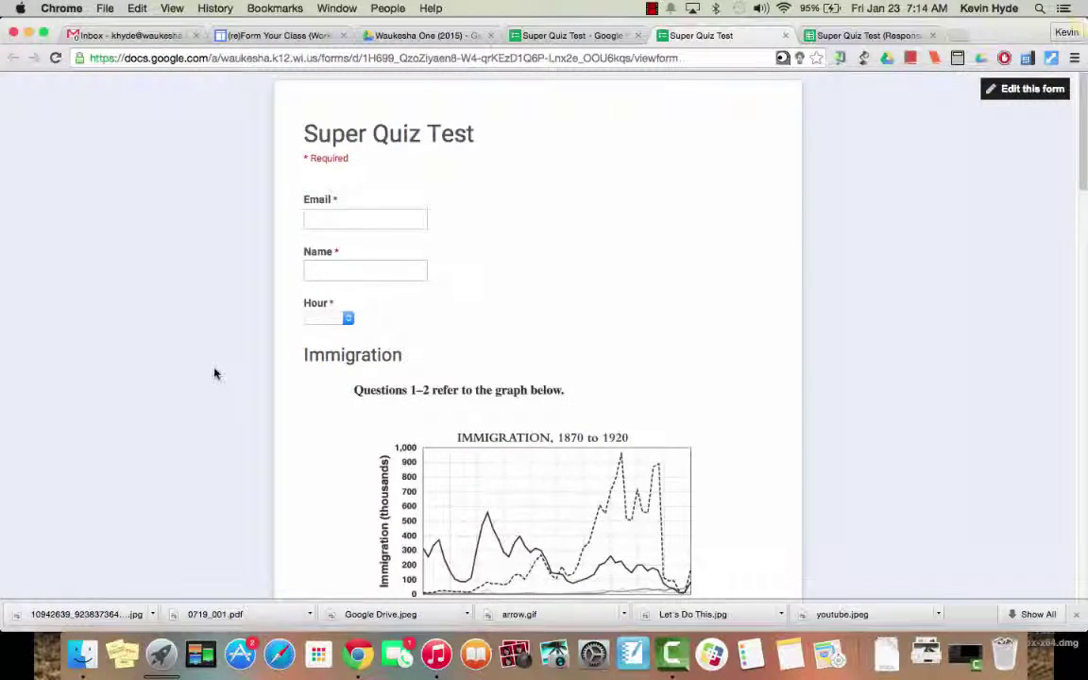
scroll(213, 371, down, 3)
scroll(214, 373, down, 15)
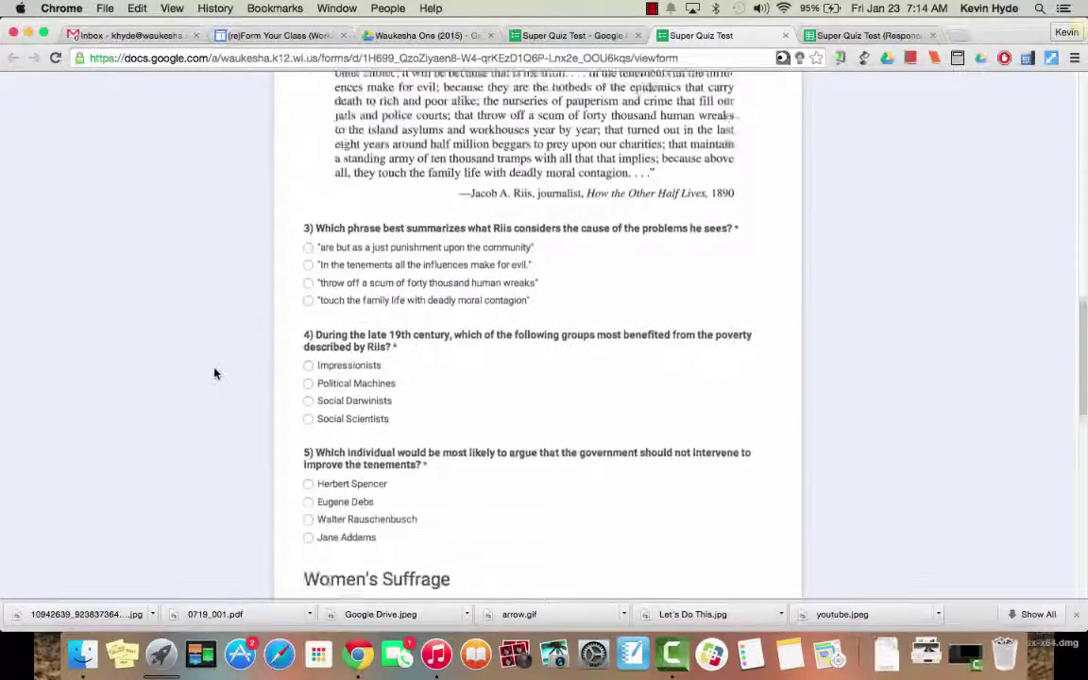
scroll(215, 374, down, 7)
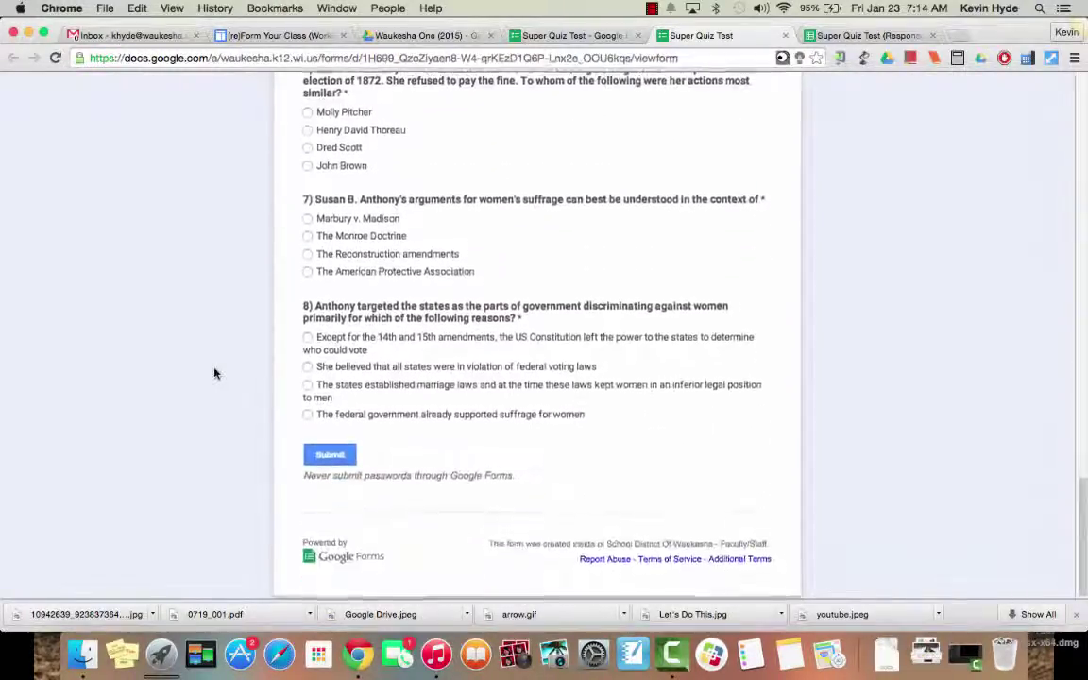
scroll(215, 374, up, 5)
scroll(215, 374, up, 8)
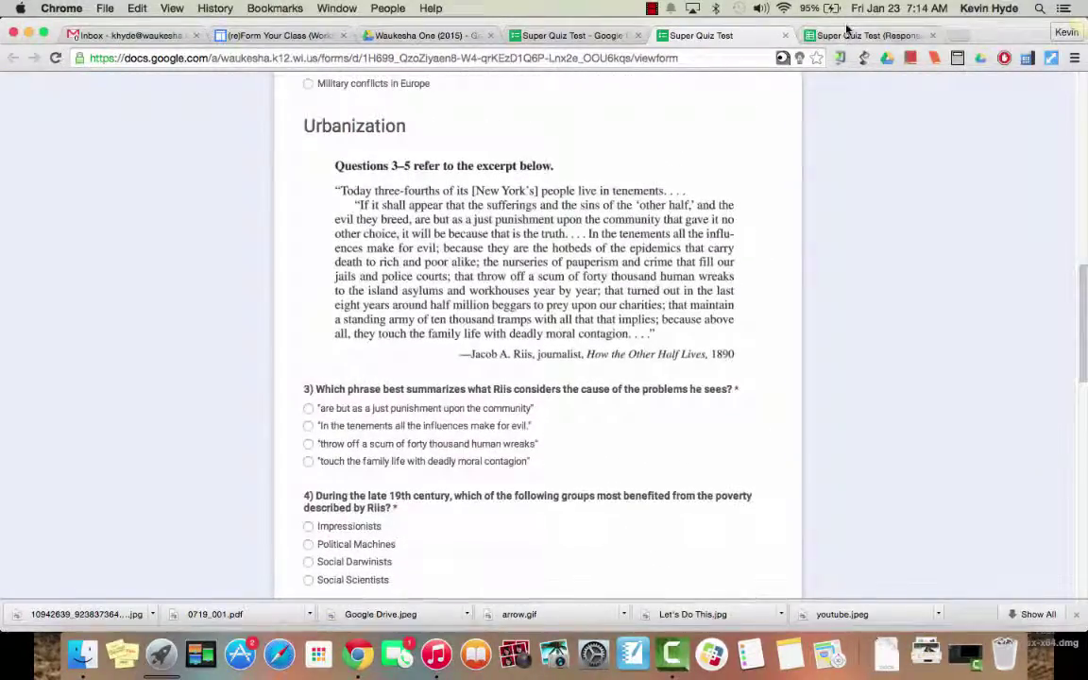
click(855, 35)
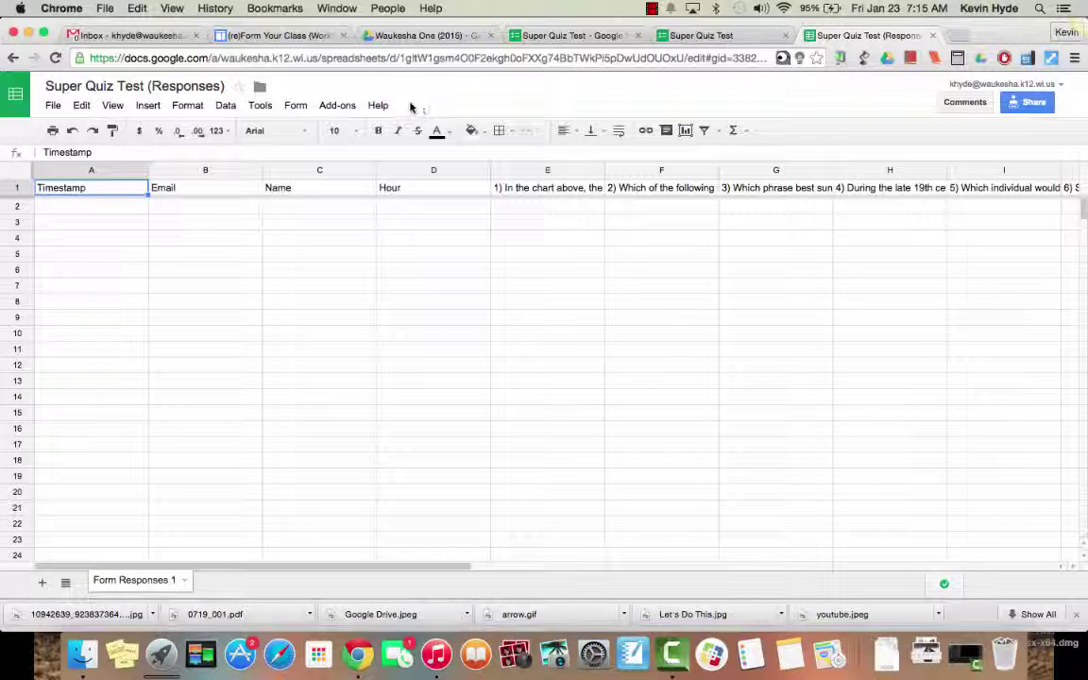
click(339, 105)
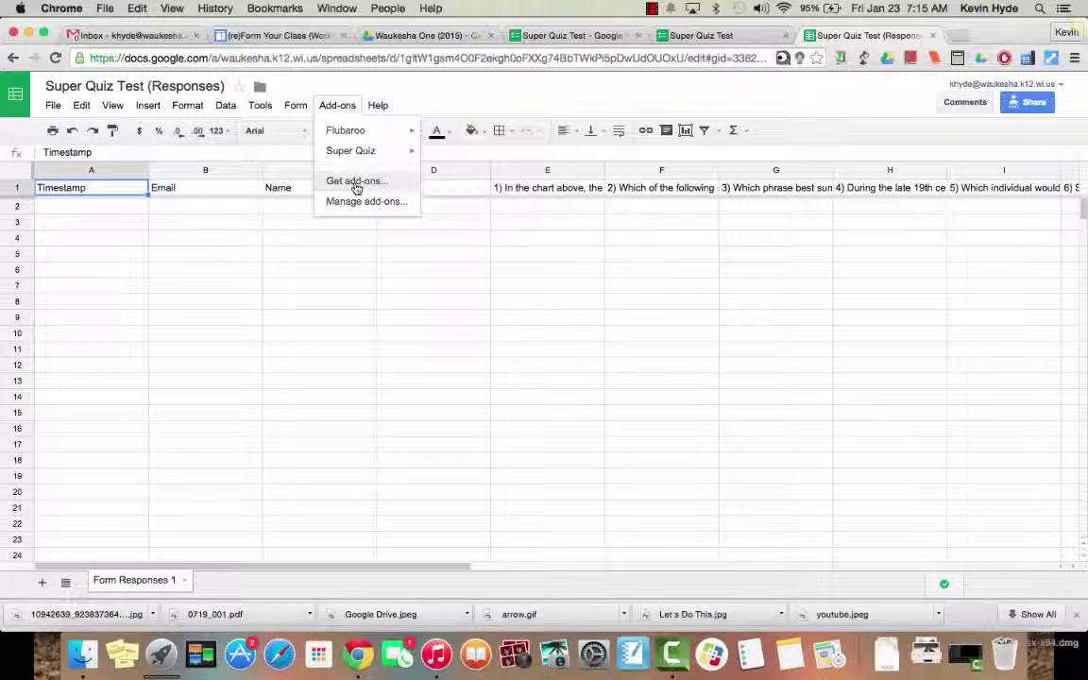
click(196, 210)
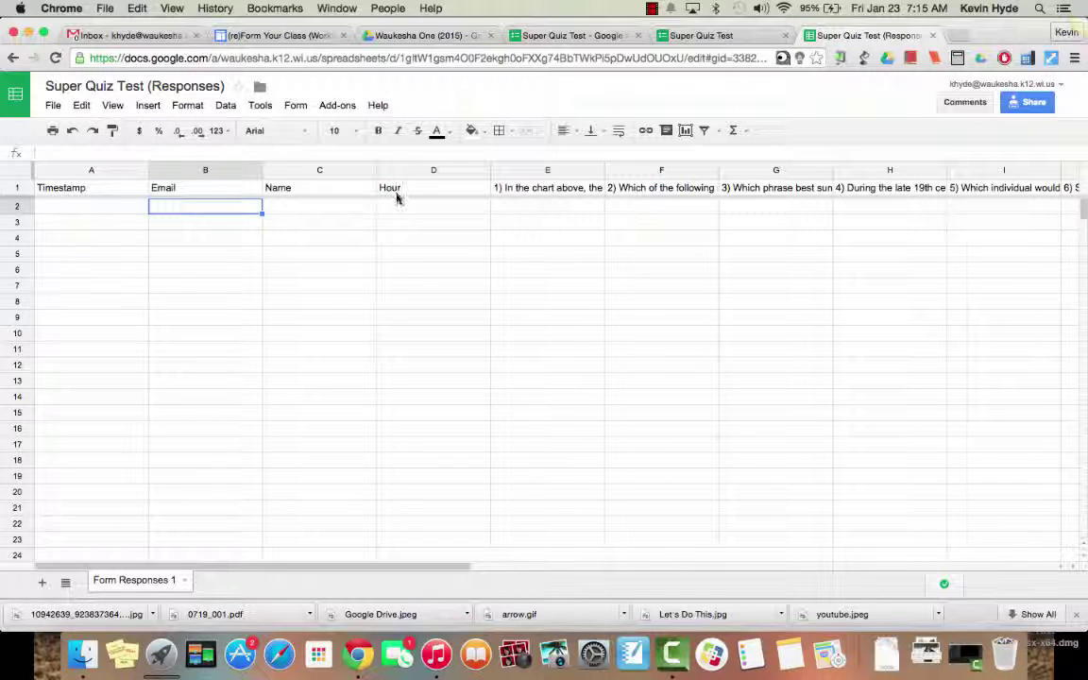
click(693, 38)
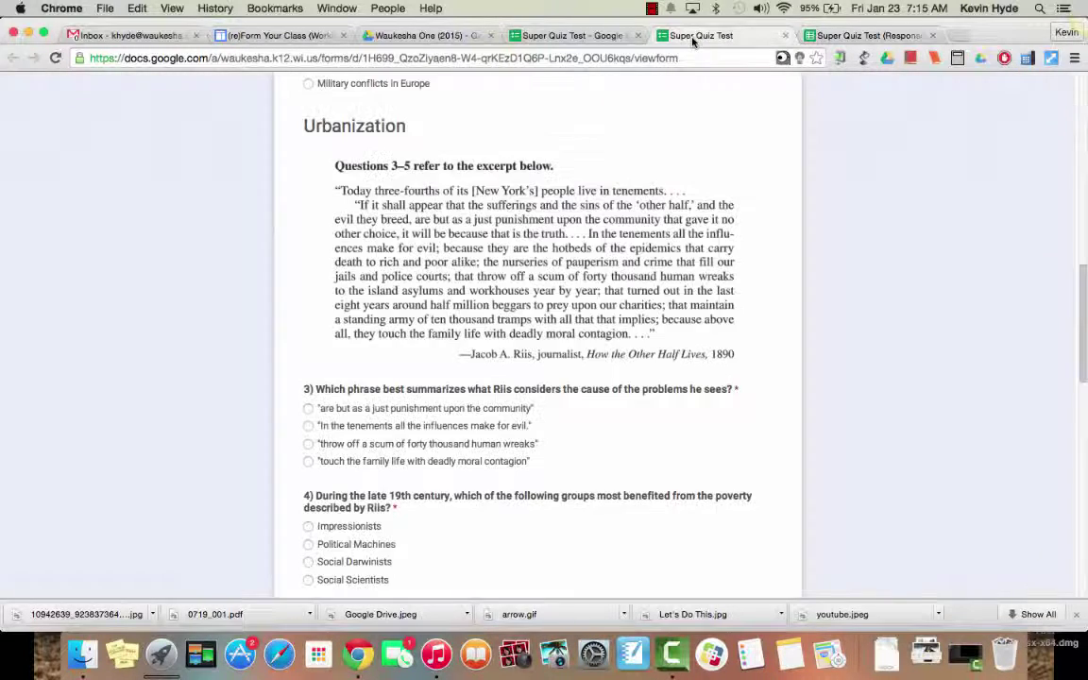
scroll(481, 224, up, 10)
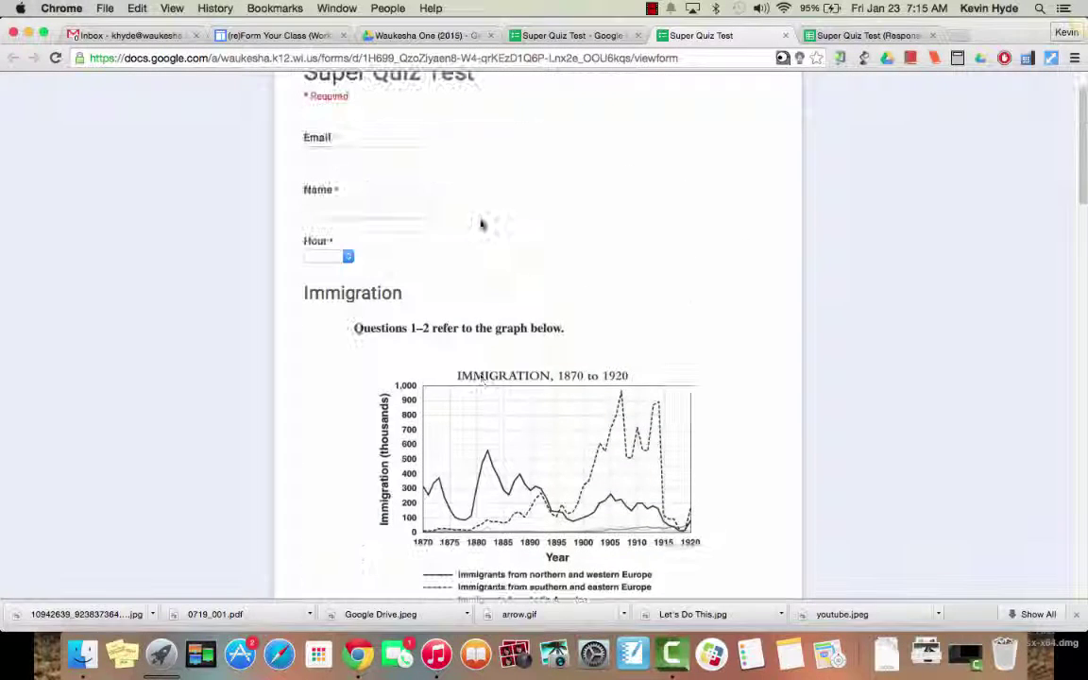
click(335, 256)
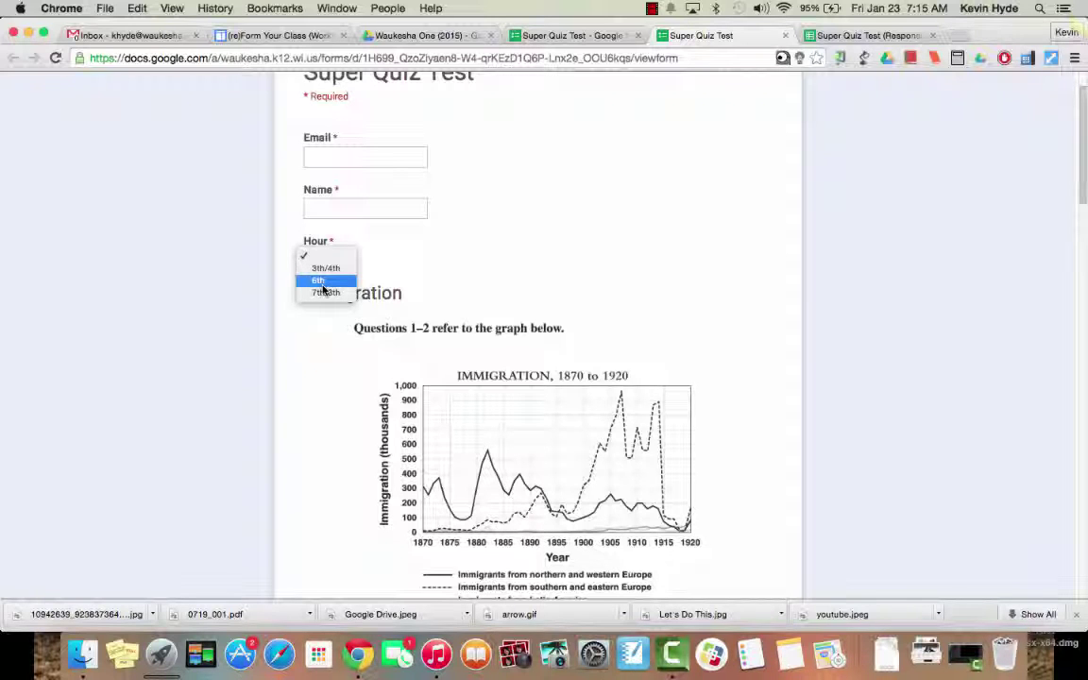
click(234, 283)
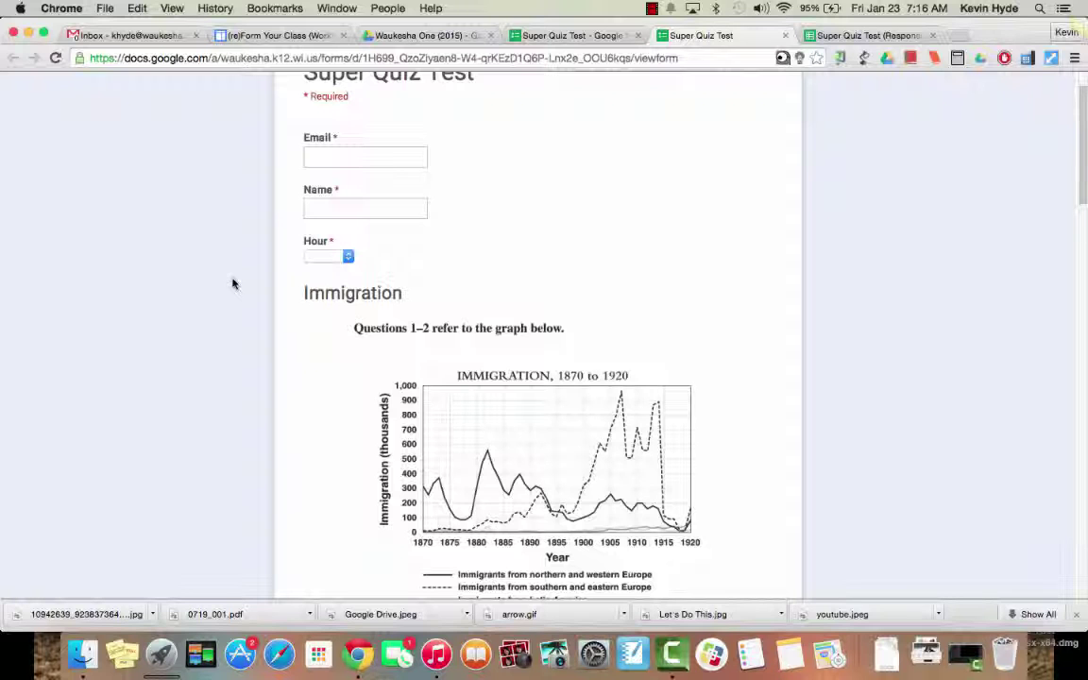
click(567, 35)
scroll(477, 161, up, 2)
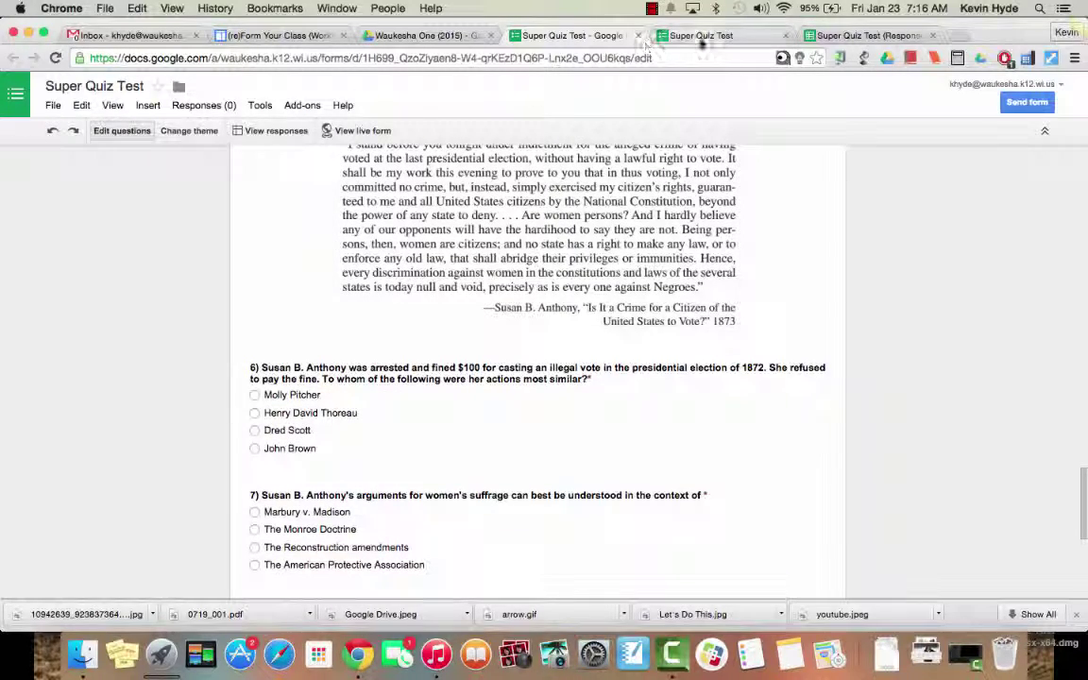
click(701, 37)
click(865, 36)
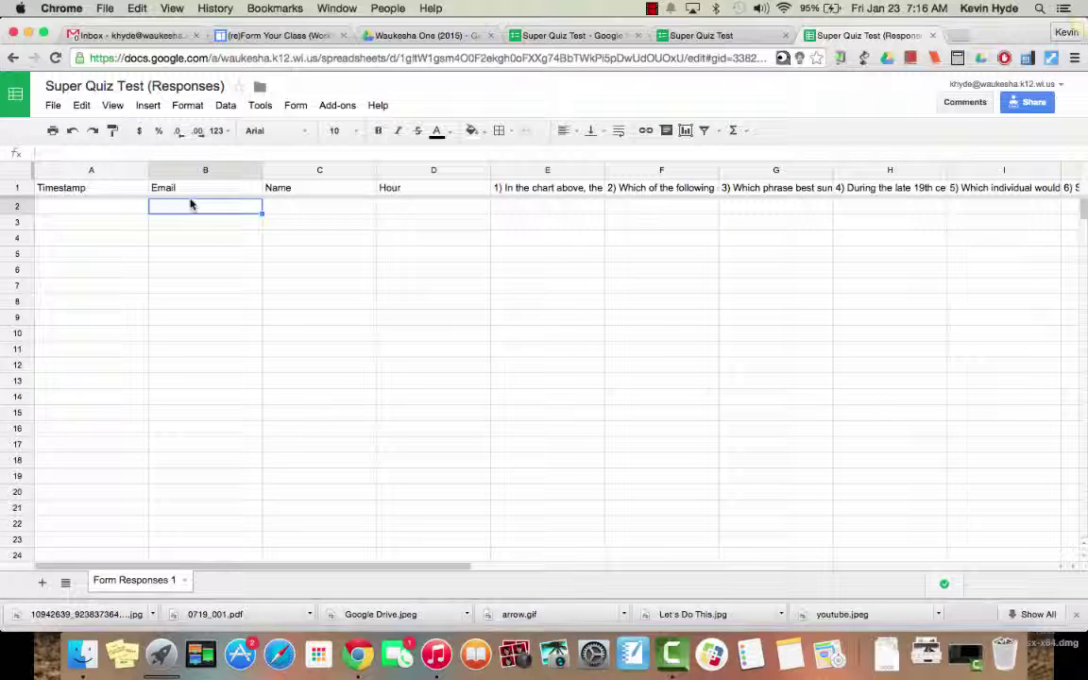
Step: On the live form, enter the respondent's email, name 'Answer Key' and hour 3th/4th
click(703, 36)
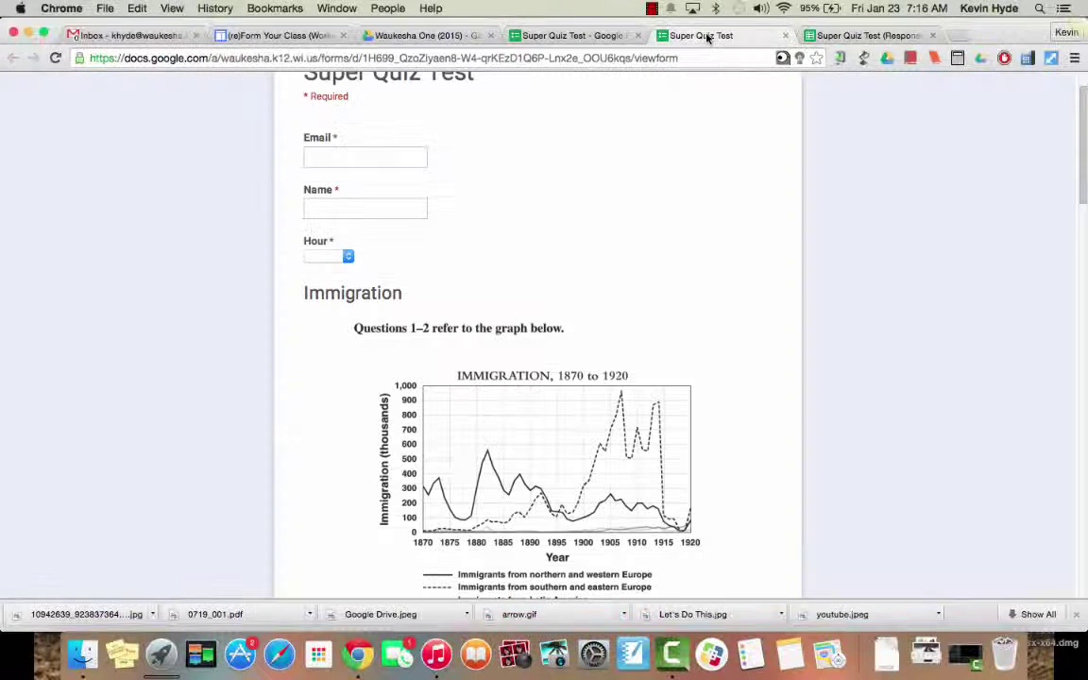
click(401, 161)
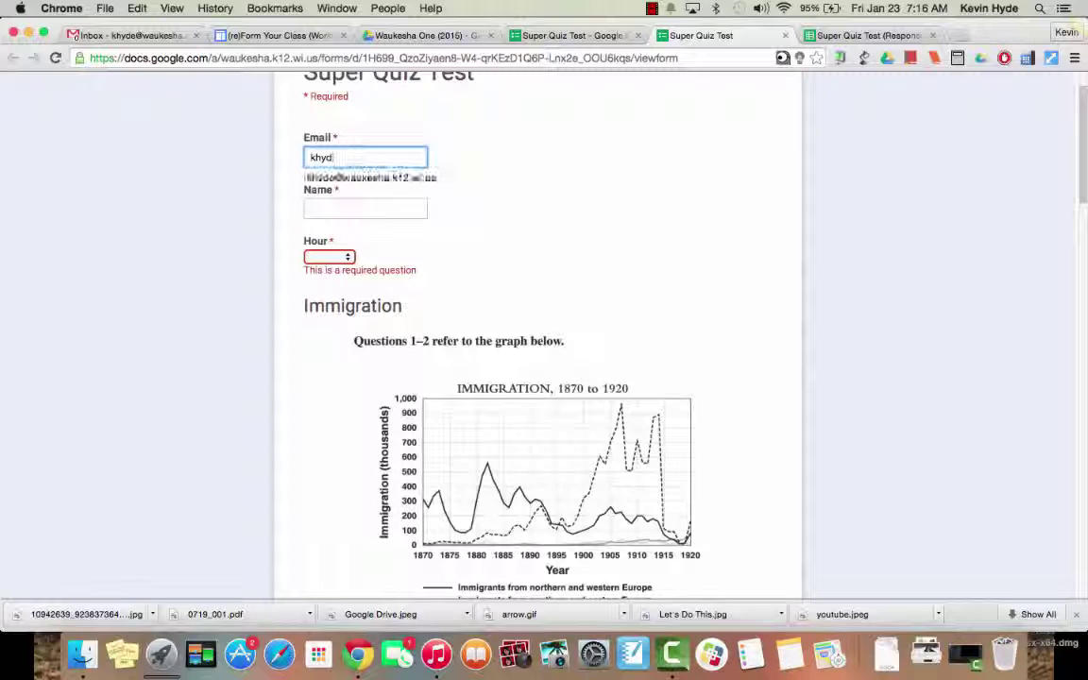
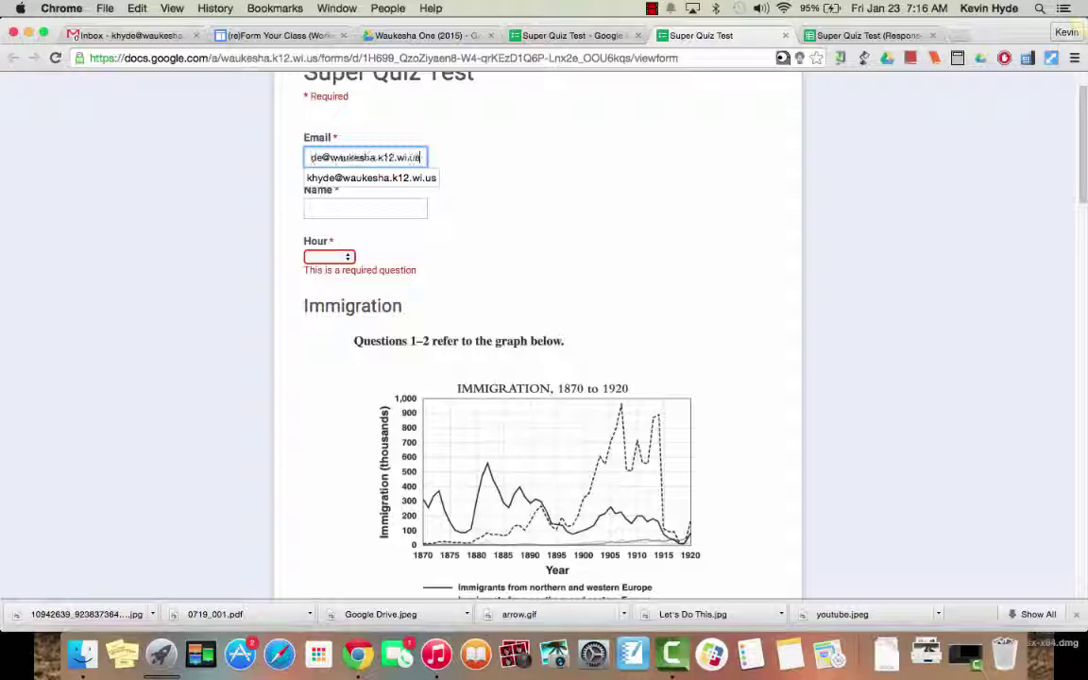
key(Tab)
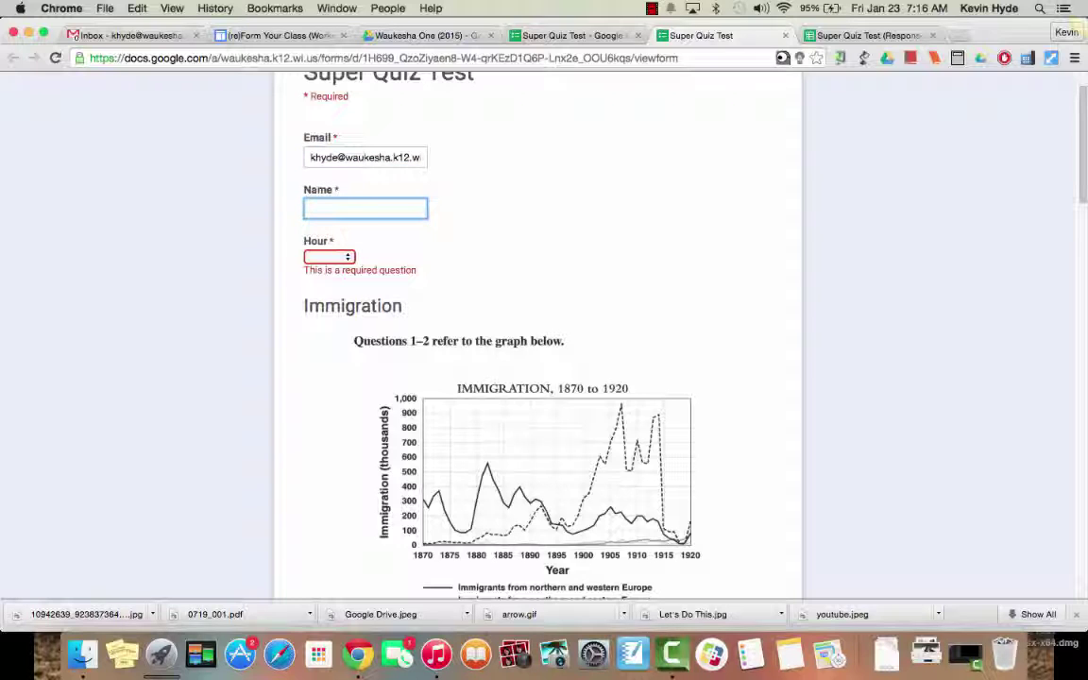
text(Kevin Hy)
key(BackSpace)
key(BackSpace)
key(BackSpace)
key(BackSpace)
key(BackSpace)
key(BackSpace)
key(BackSpace)
key(BackSpace)
text(Answer)
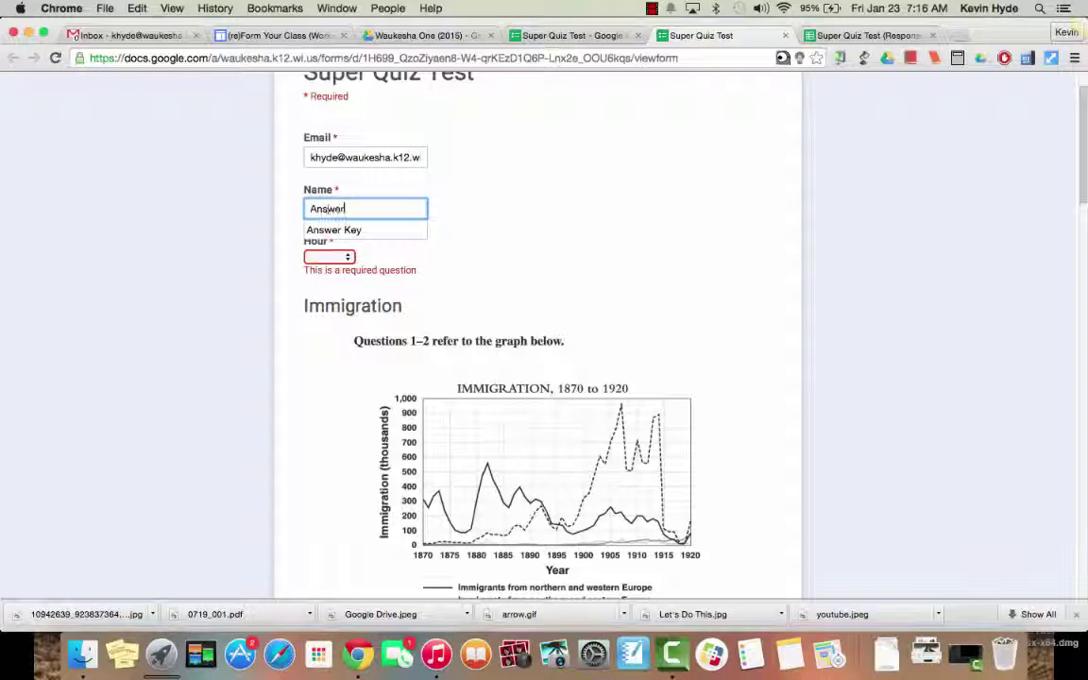
text( Key)
click(331, 257)
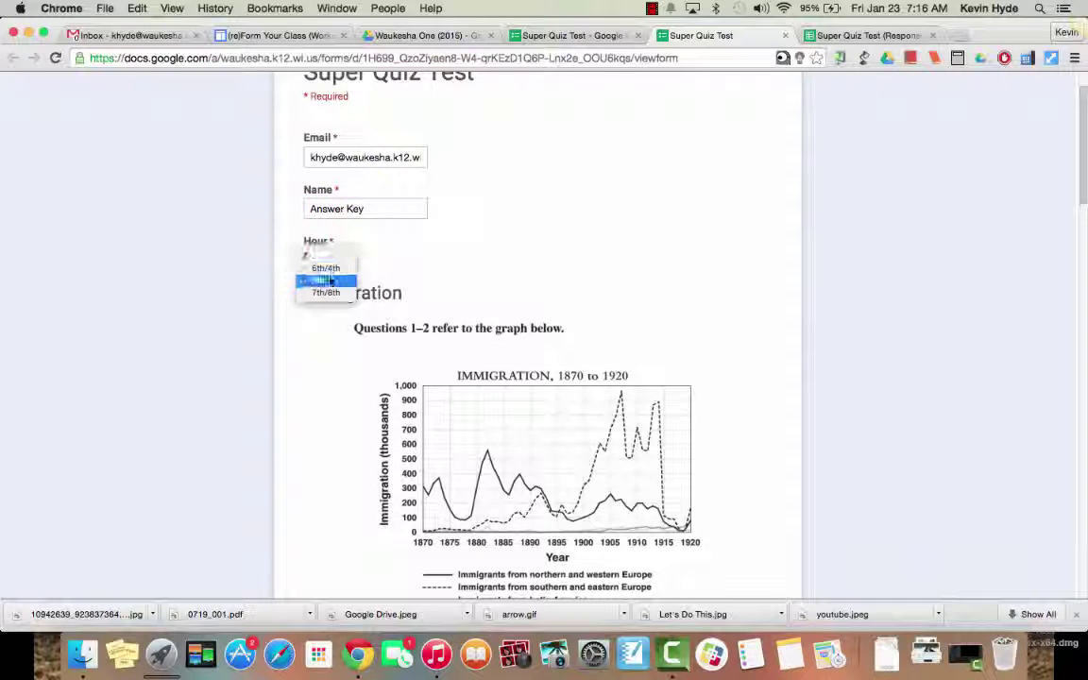
click(329, 280)
Step: Answer questions 1–4: southern and eastern Europe, financial panics, the tenements quote, Political Machines
scroll(321, 351, down, 8)
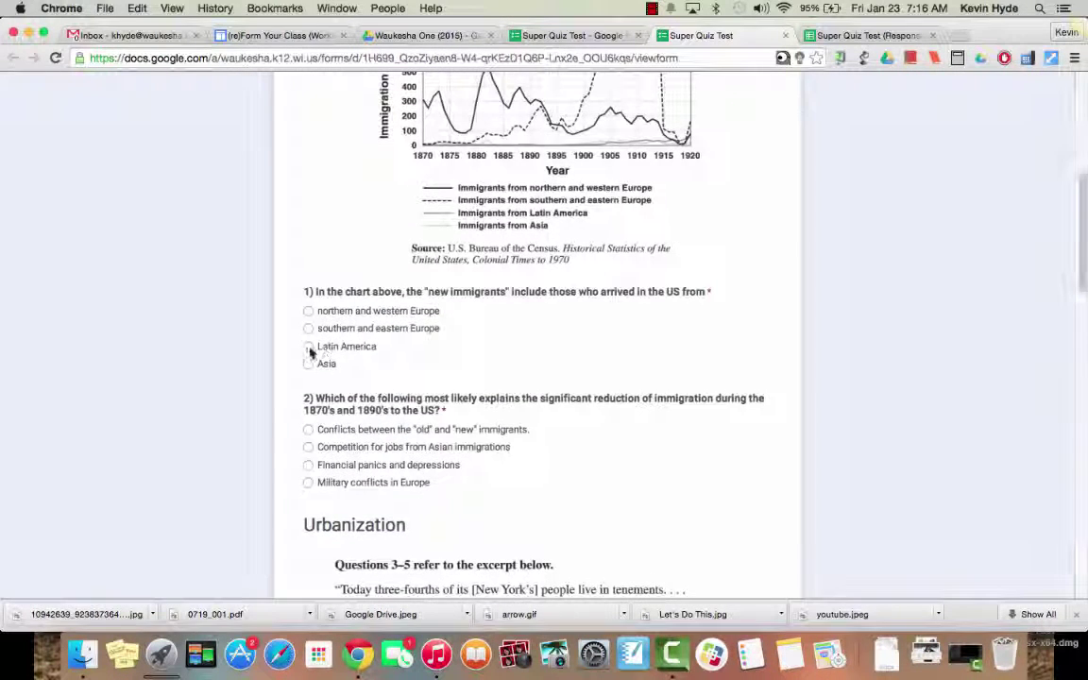
click(308, 328)
scroll(307, 344, down, 3)
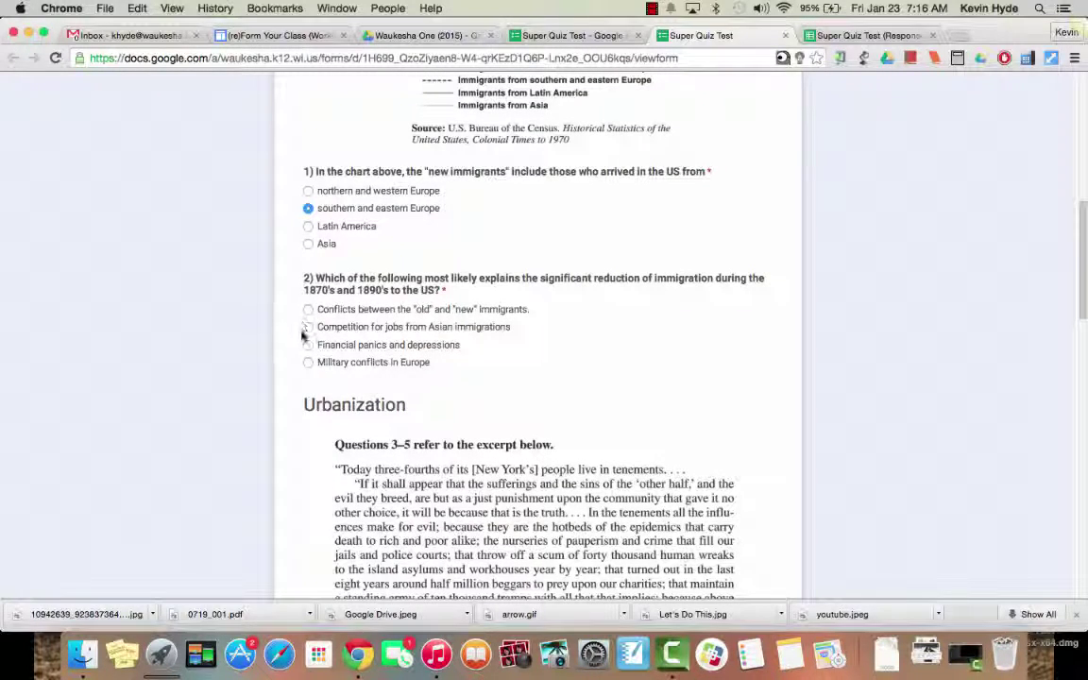
click(308, 345)
scroll(311, 346, down, 5)
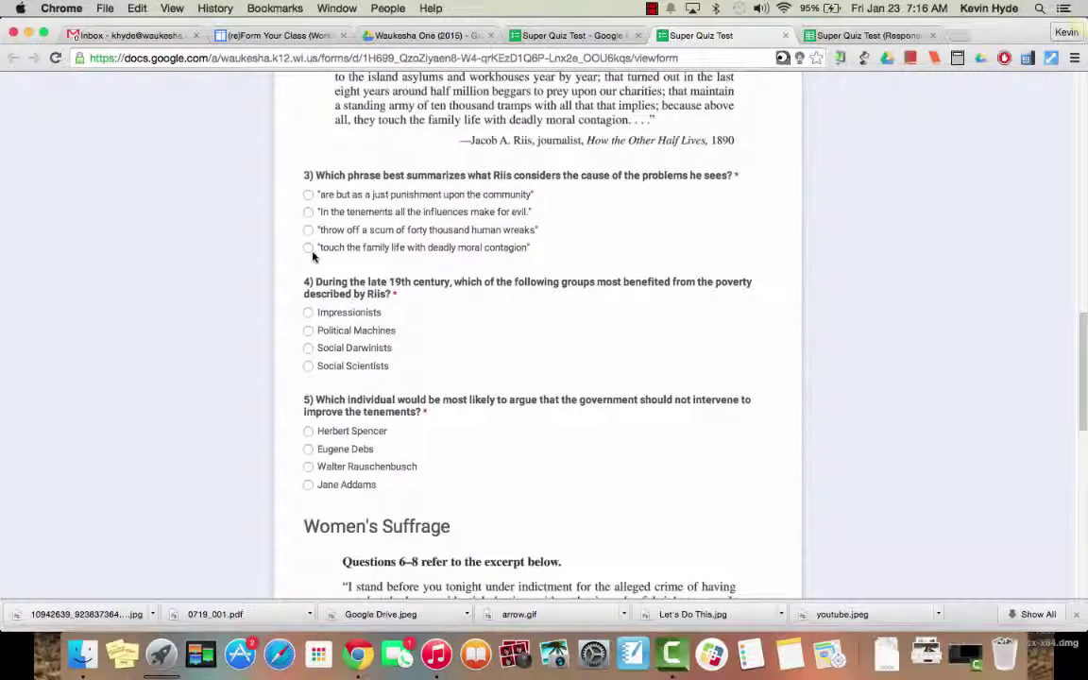
click(307, 211)
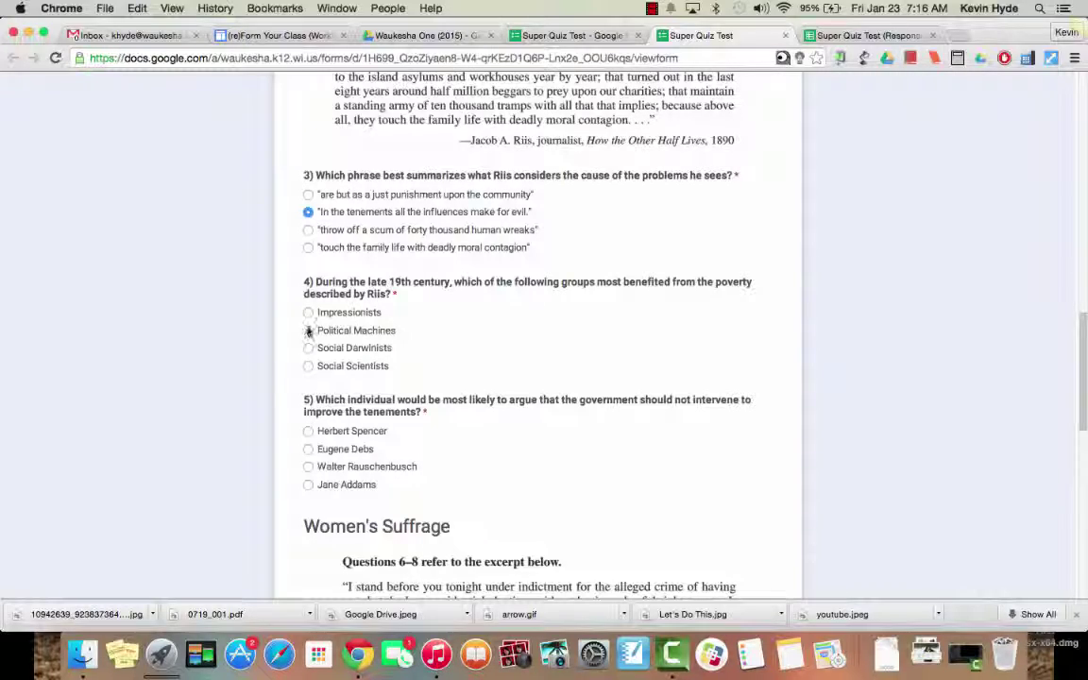
click(307, 330)
Step: Answer questions 5–8 (Herbert Spencer, Thoreau, Reconstruction amendments, first option) and submit
click(309, 431)
scroll(309, 432, down, 5)
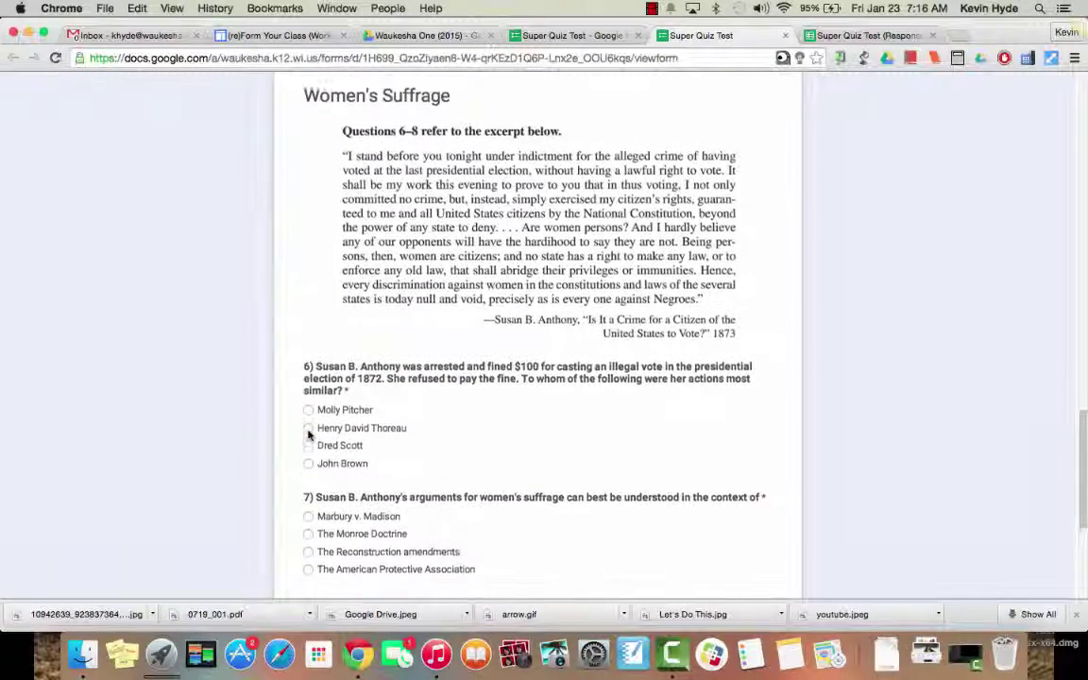
click(308, 405)
scroll(308, 413, down, 1)
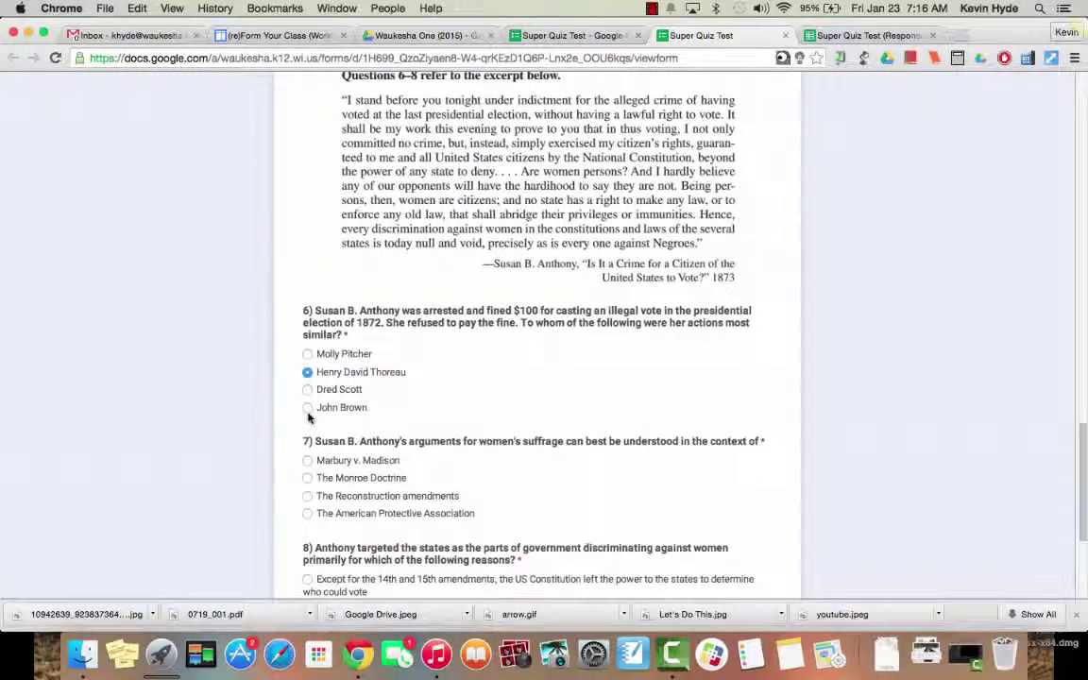
click(308, 496)
scroll(309, 510, down, 1)
click(308, 539)
scroll(306, 548, down, 4)
click(326, 454)
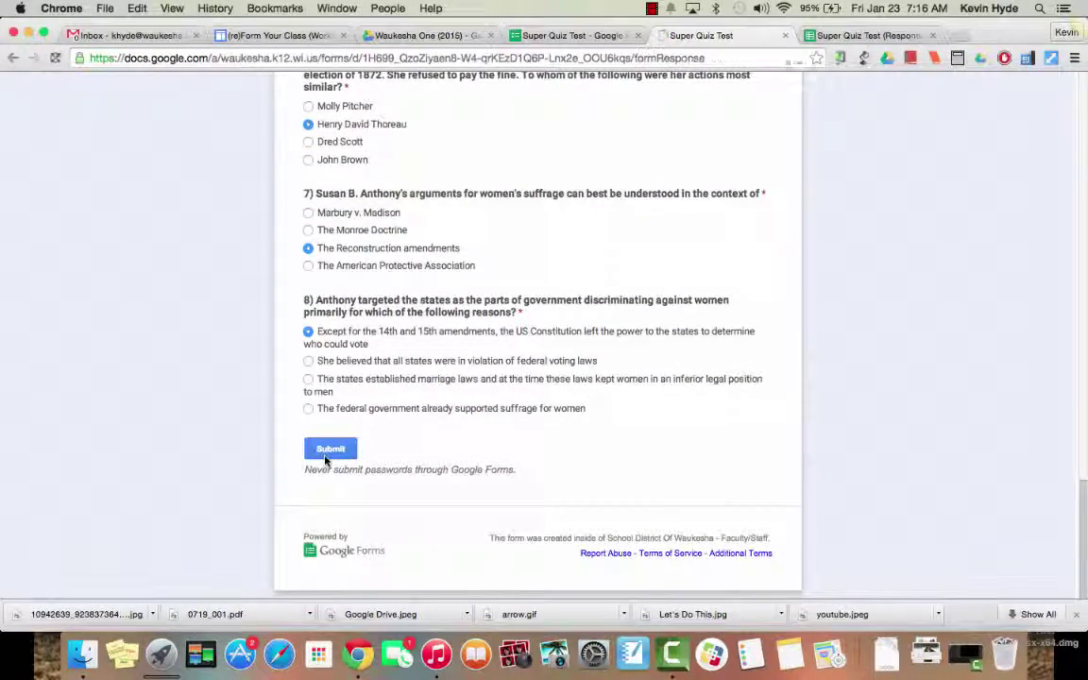
Step: On the Responses spreadsheet, launch Add-ons > Super Quiz > Get Started
click(907, 36)
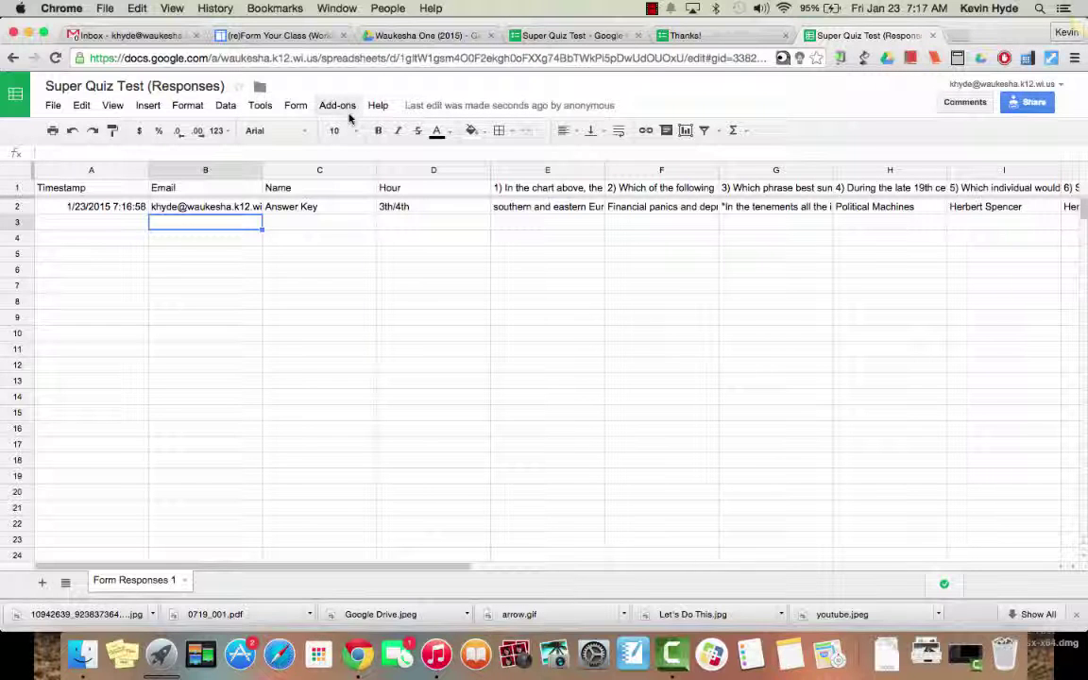
click(351, 111)
mouse_move(352, 151)
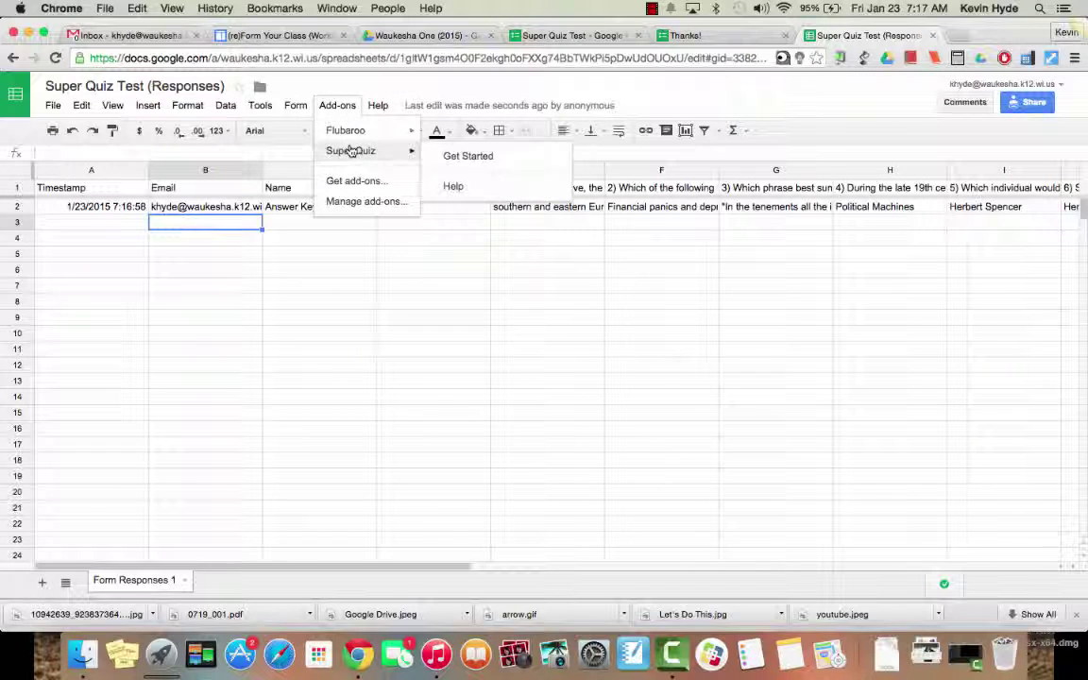
click(444, 153)
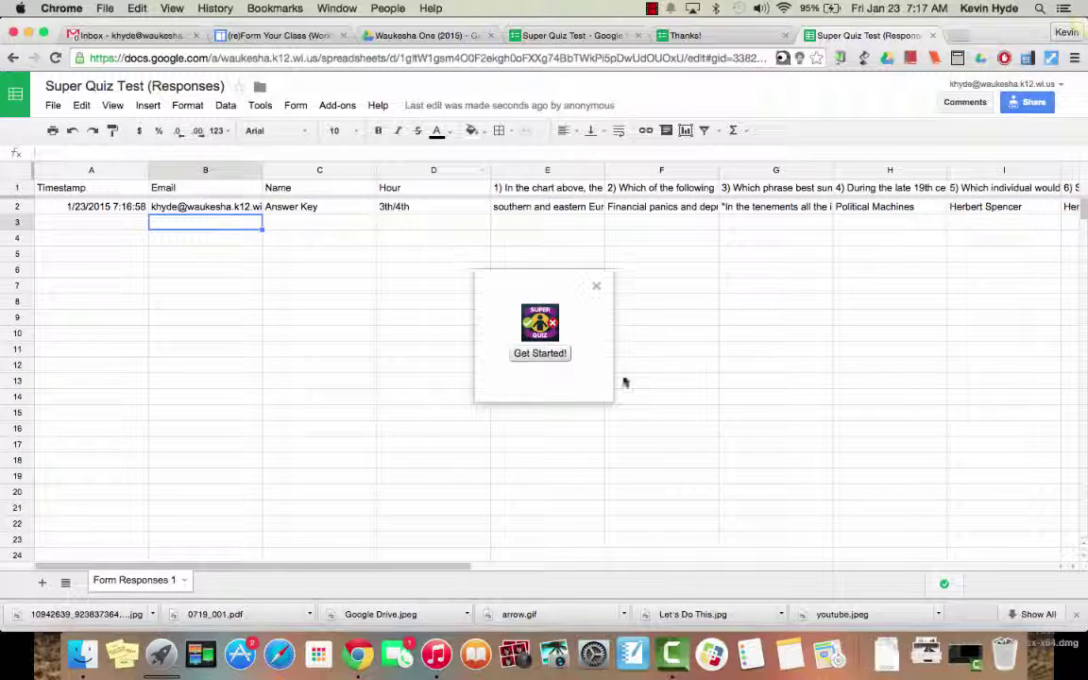
Step: Open the Super Quiz Setup Checklist and scroll through its items
click(541, 354)
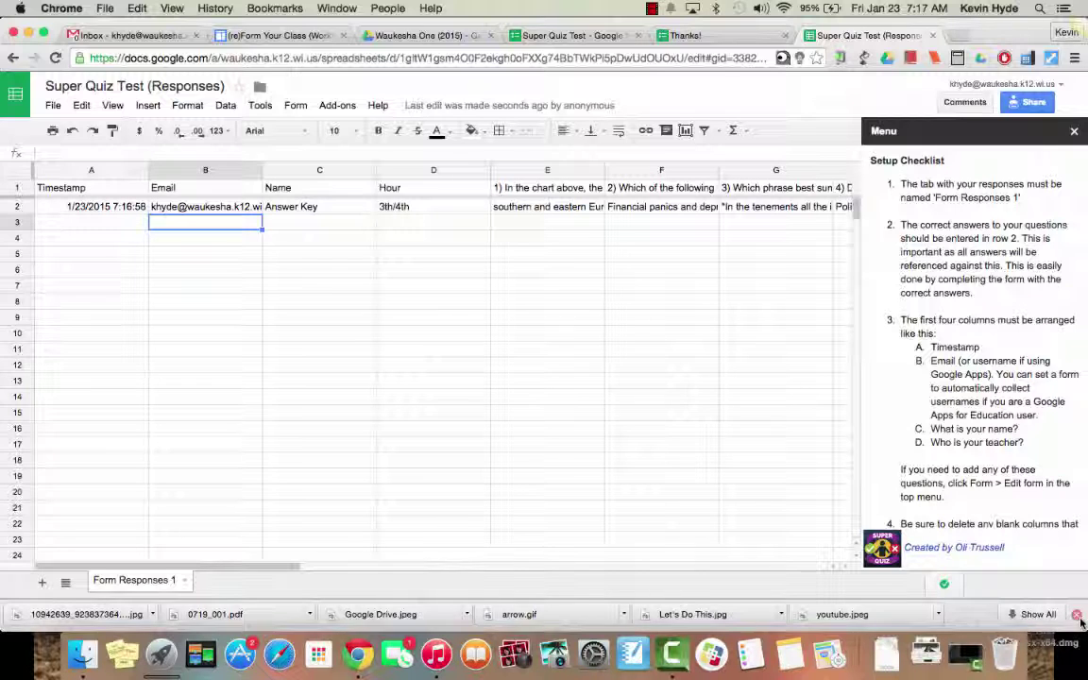
scroll(964, 382, down, 5)
scroll(963, 391, up, 3)
scroll(964, 391, up, 2)
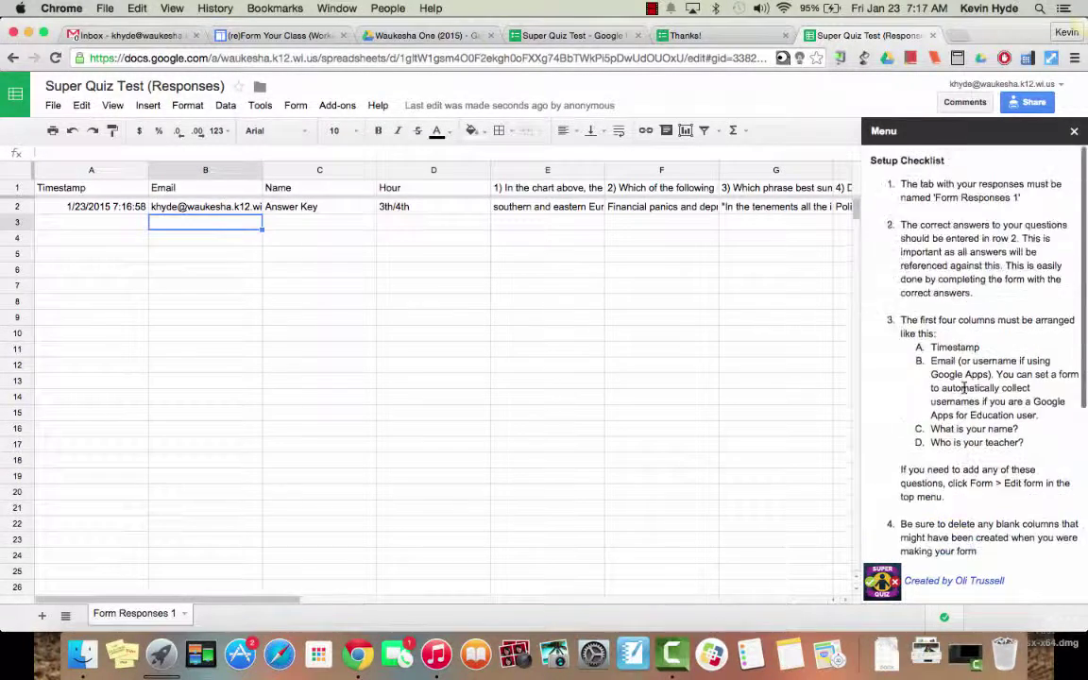
scroll(964, 388, down, 3)
scroll(963, 391, down, 2)
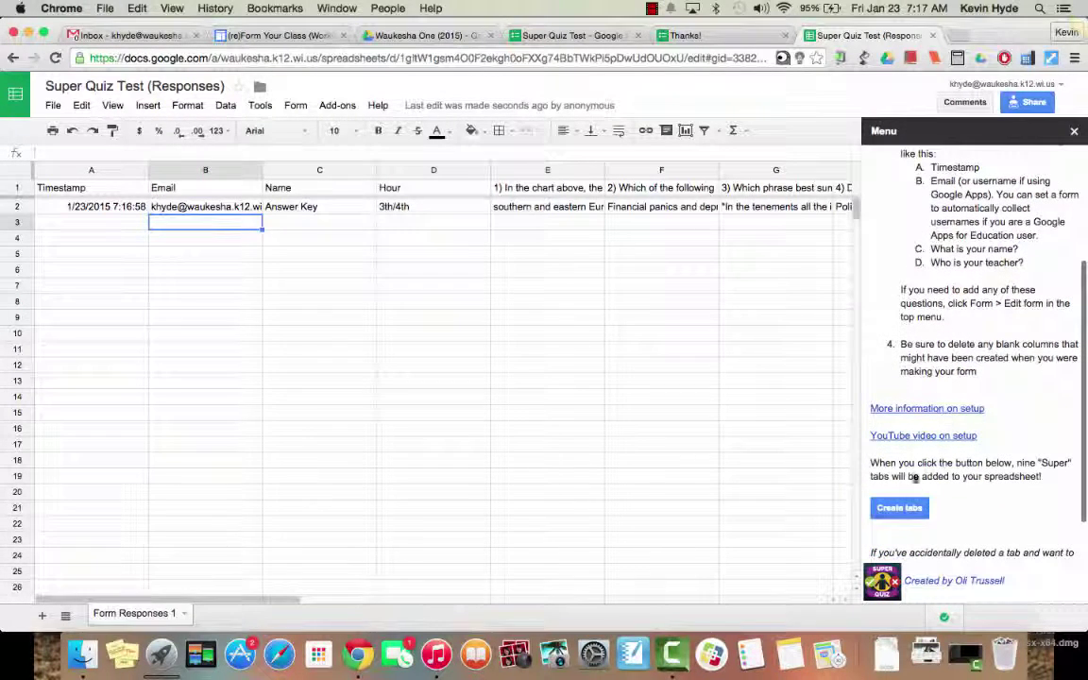
Step: Run Create tabs in the Super Quiz sidebar to build the result sheets
click(903, 515)
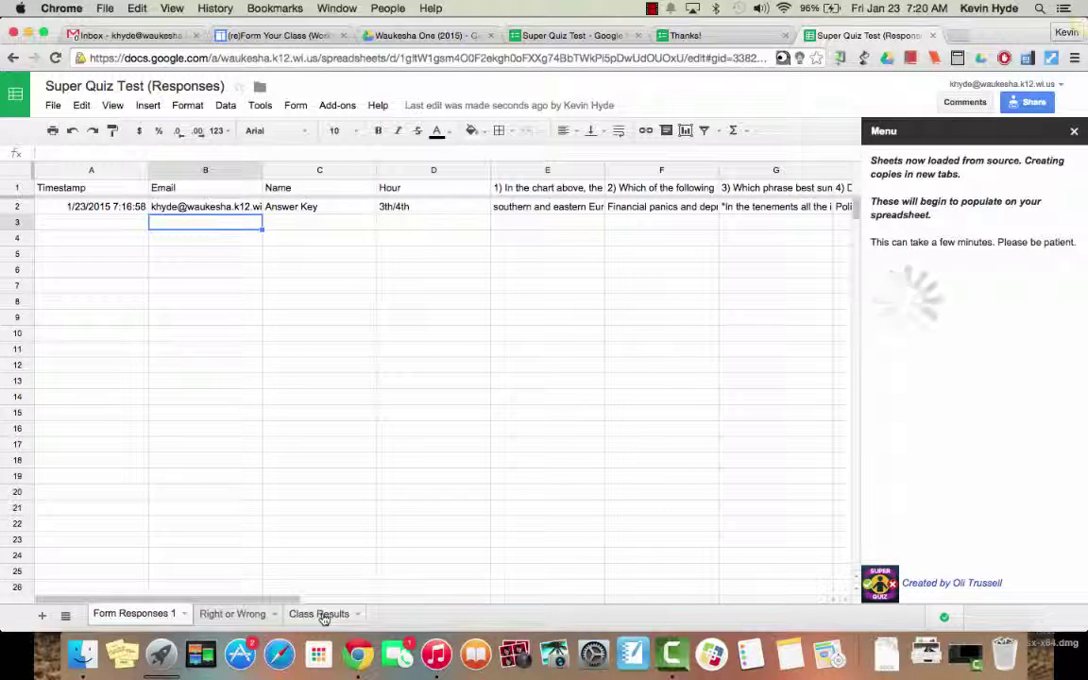
Step: Look over the Right or Wrong sheet, then go to Class Results
click(227, 615)
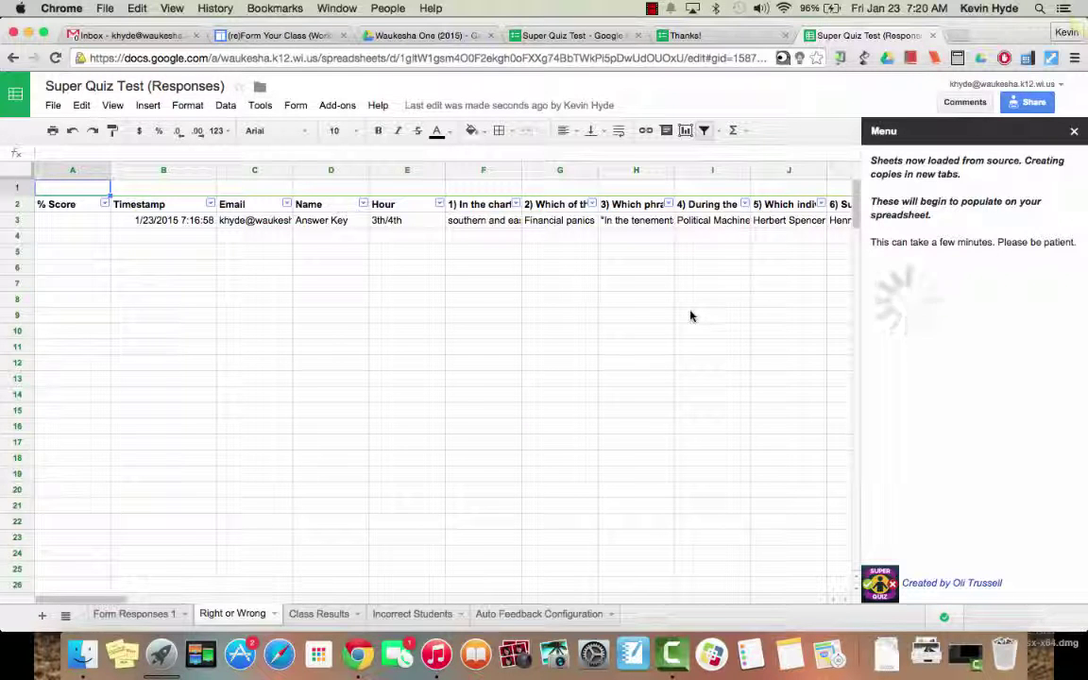
click(314, 616)
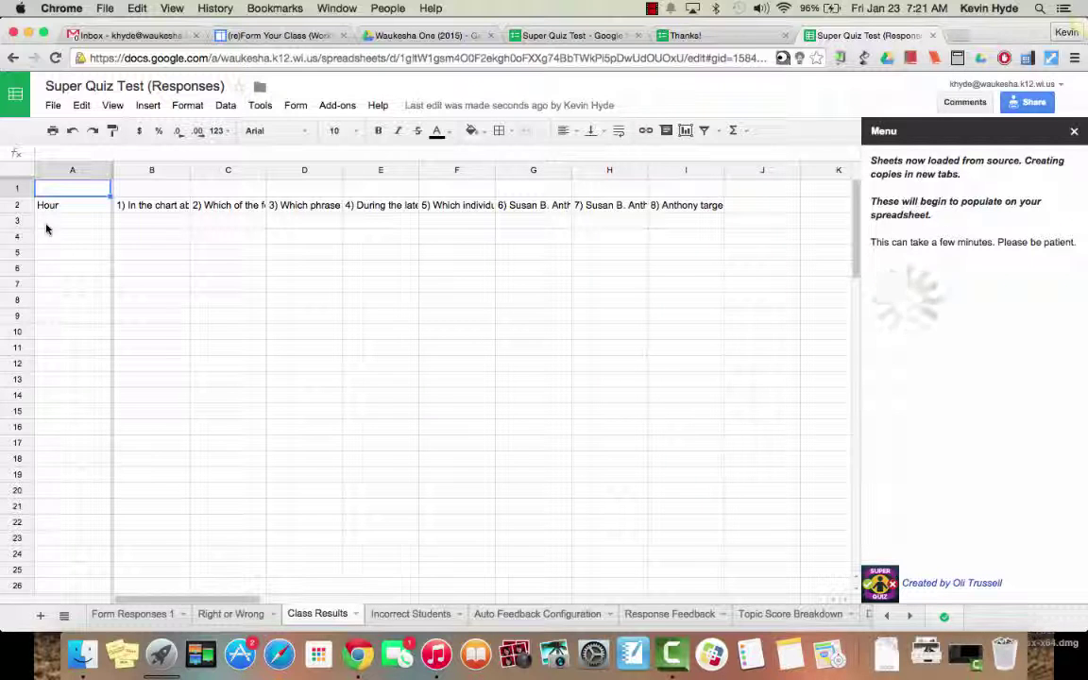
Step: View the Incorrect Students sheet, then go to Auto Feedback Configuration
click(424, 615)
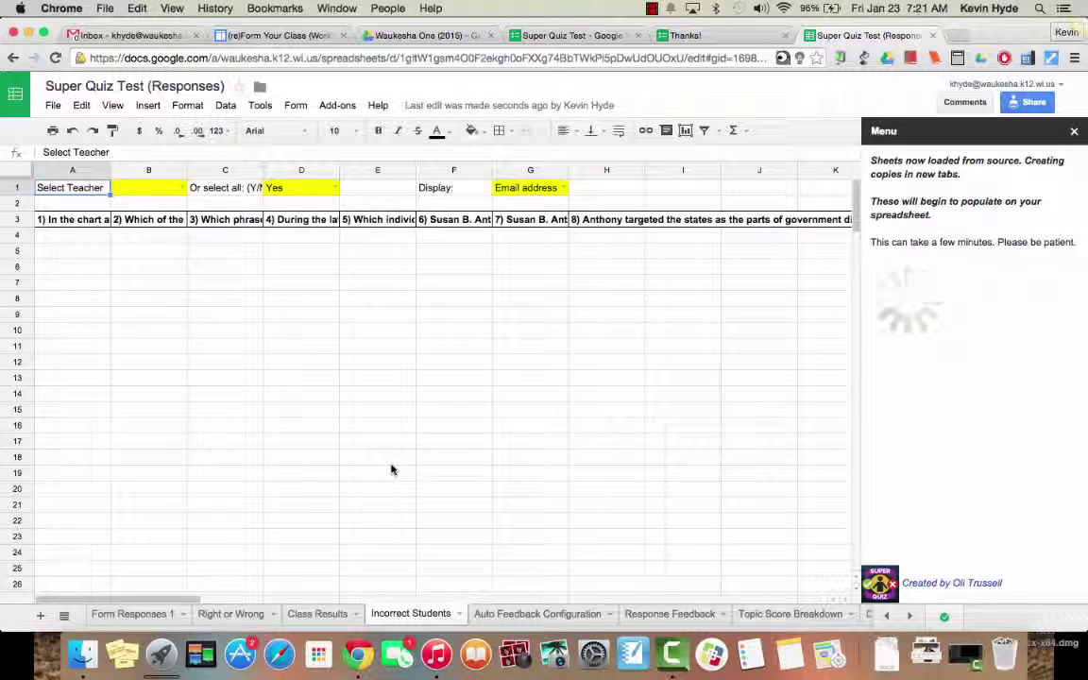
click(529, 615)
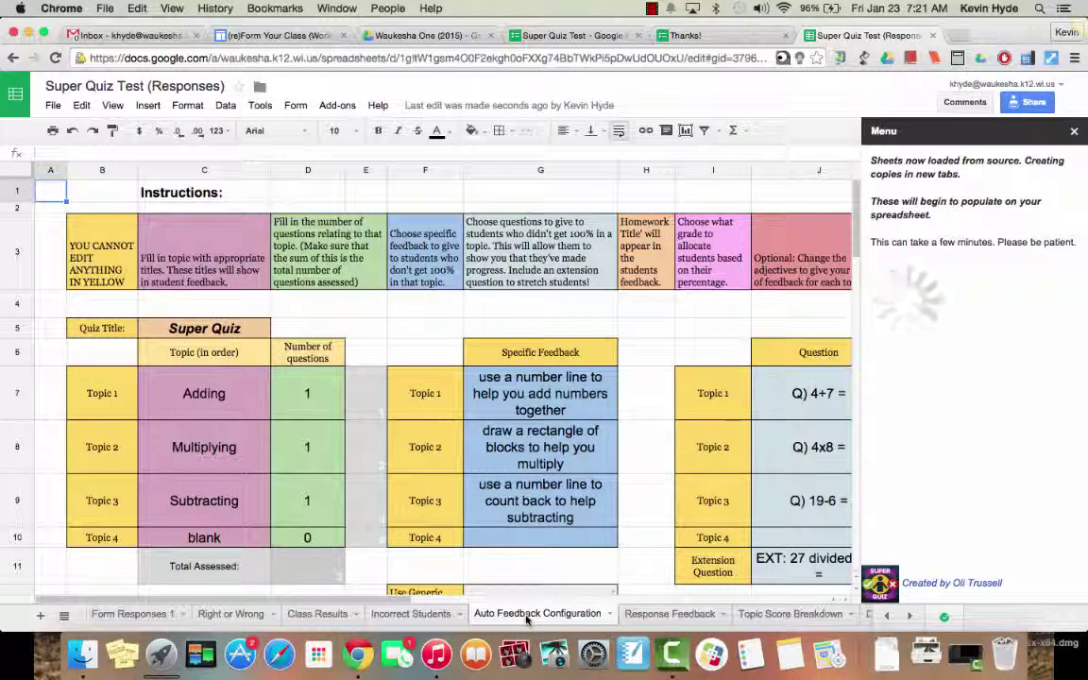
Step: Read the Super Quiz Success note, go Next, and scroll through the tab explanations
scroll(516, 486, down, 5)
scroll(516, 486, up, 4)
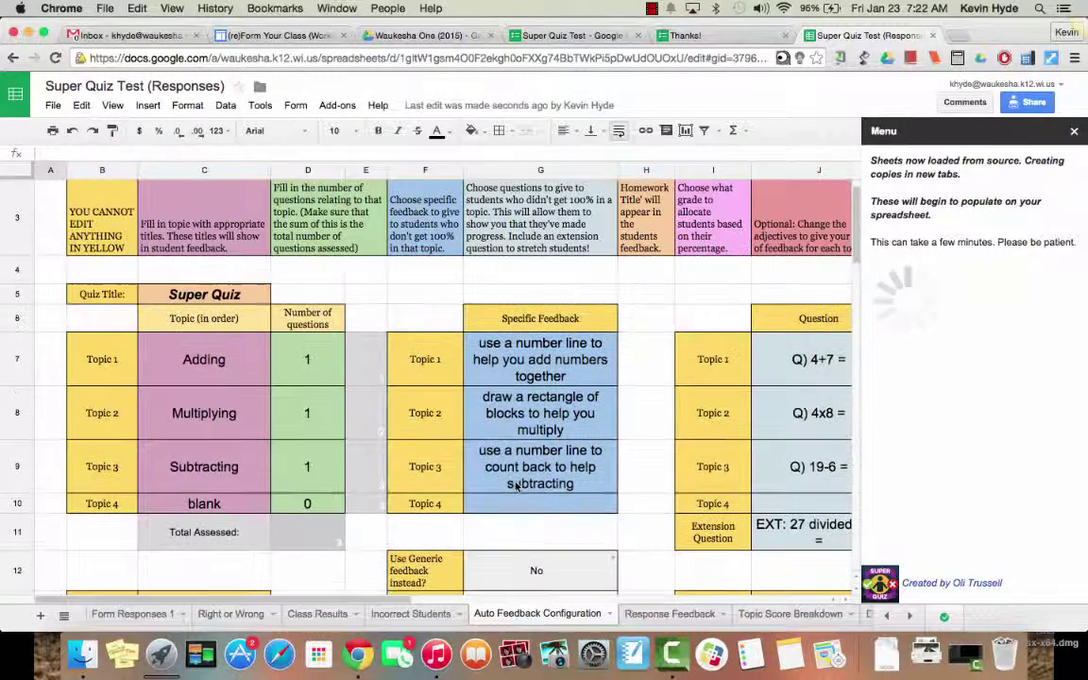
scroll(516, 486, up, 1)
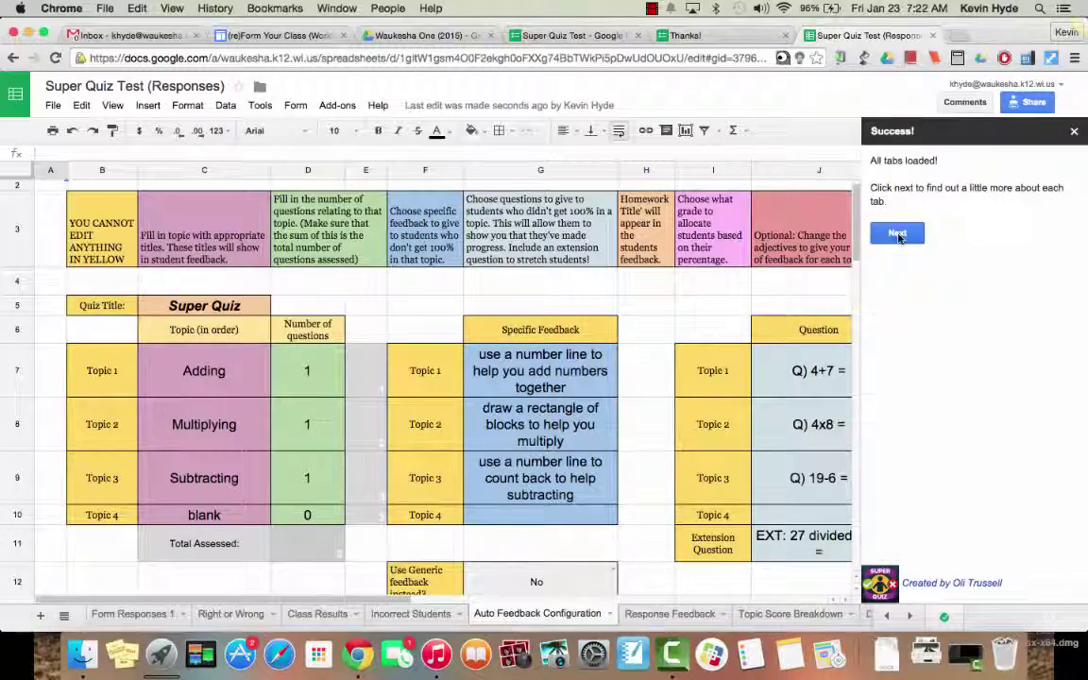
click(899, 232)
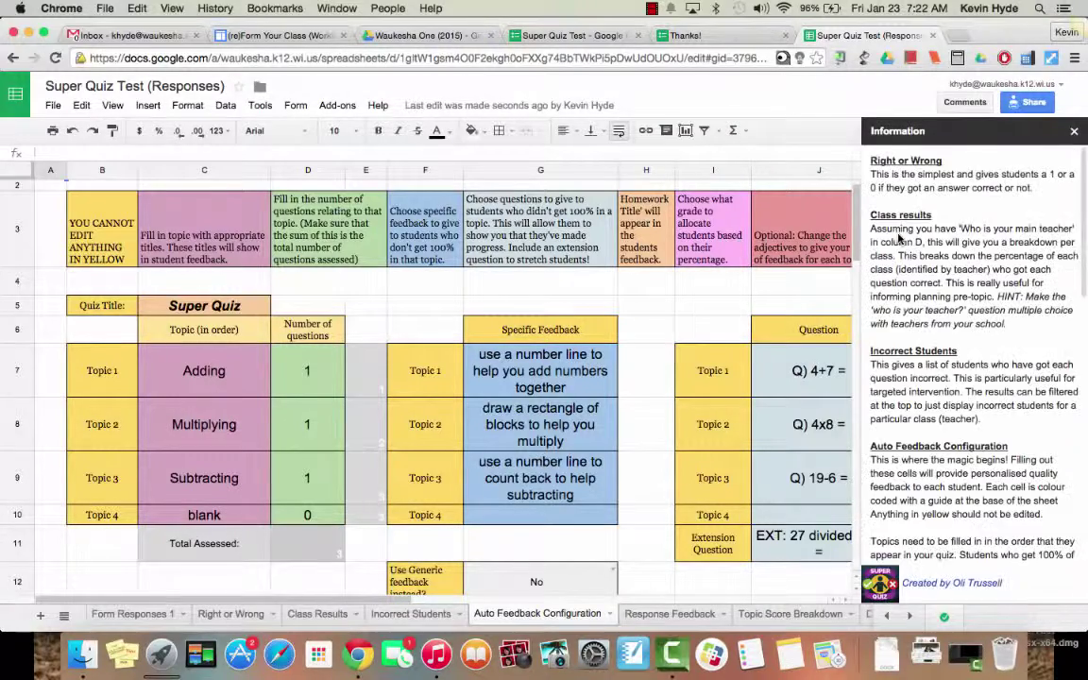
scroll(973, 274, down, 10)
scroll(1002, 280, down, 5)
Step: Close the info panel and set Topic 1 to Immigration with 2 questions
click(1074, 132)
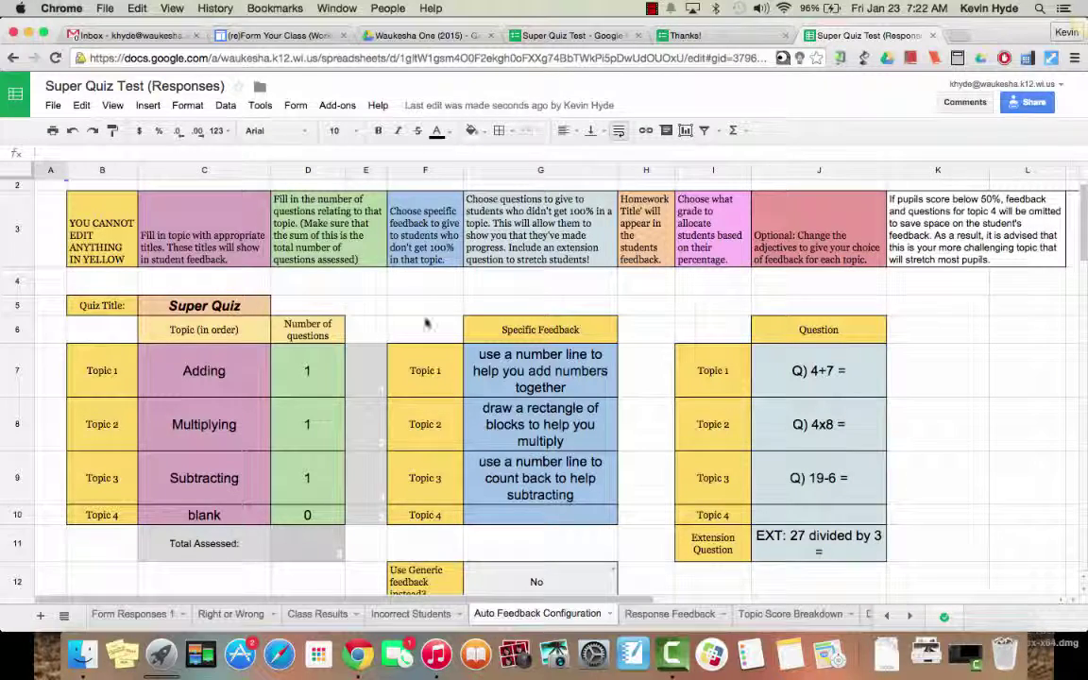
click(206, 368)
double_click(226, 364)
key(BackSpace)
key(BackSpace)
key(BackSpace)
key(BackSpace)
key(BackSpace)
key(BackSpace)
text(Immigration)
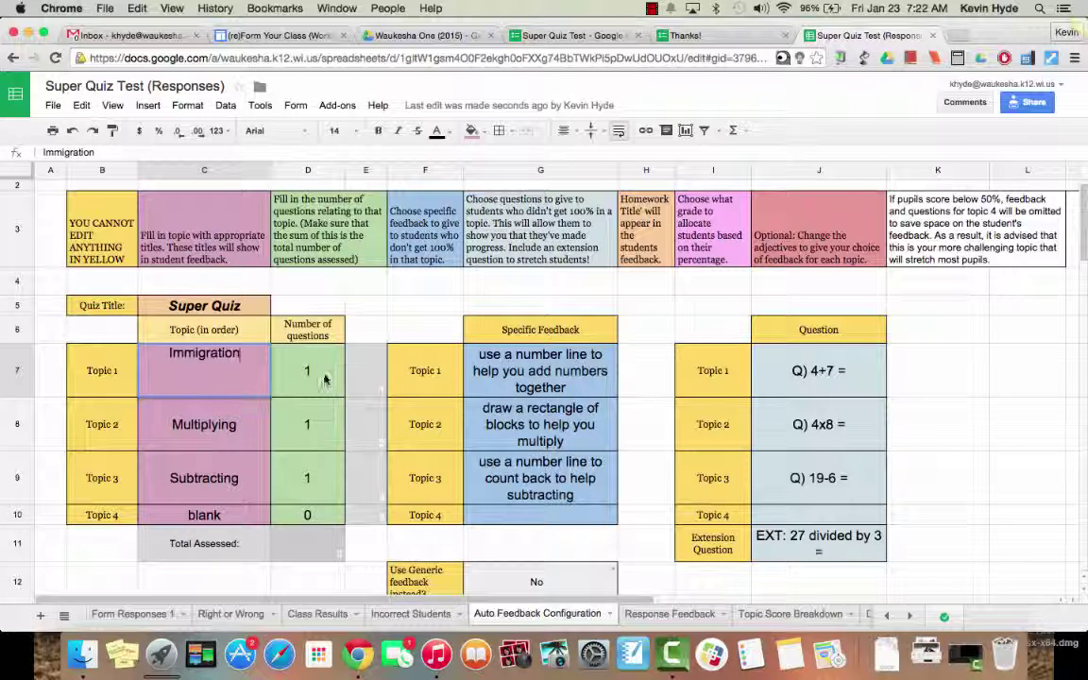
click(315, 378)
double_click(314, 379)
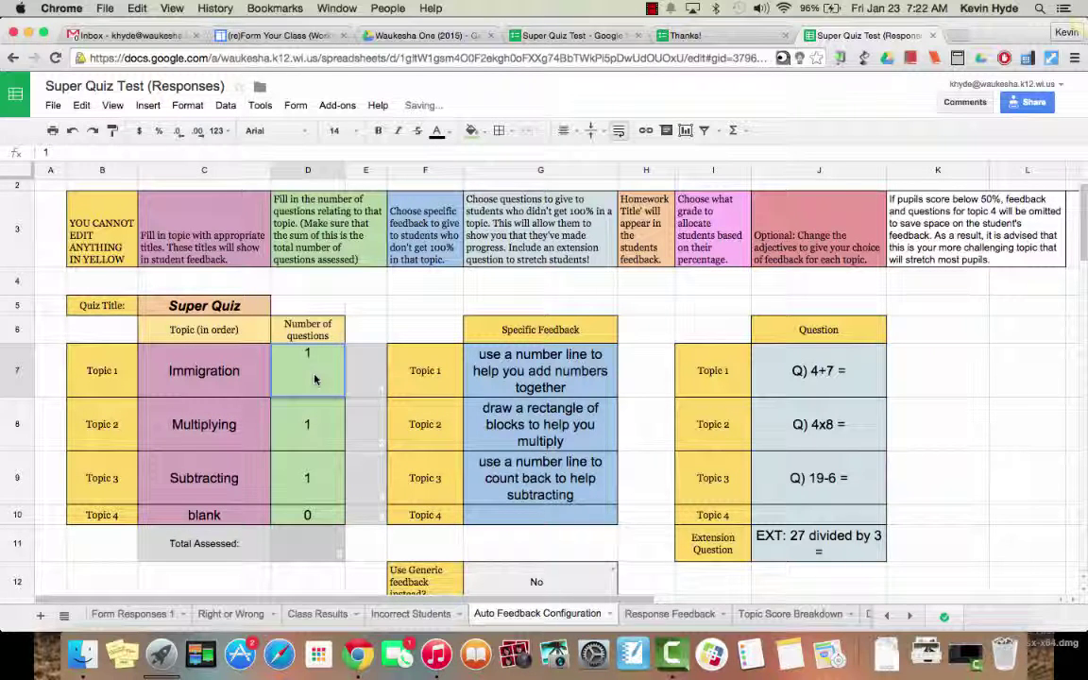
key(BackSpace)
text(2)
Step: Rename Topics 2 and 3 to Urbanization and Women's Suffrage, each with 3 questions
double_click(233, 428)
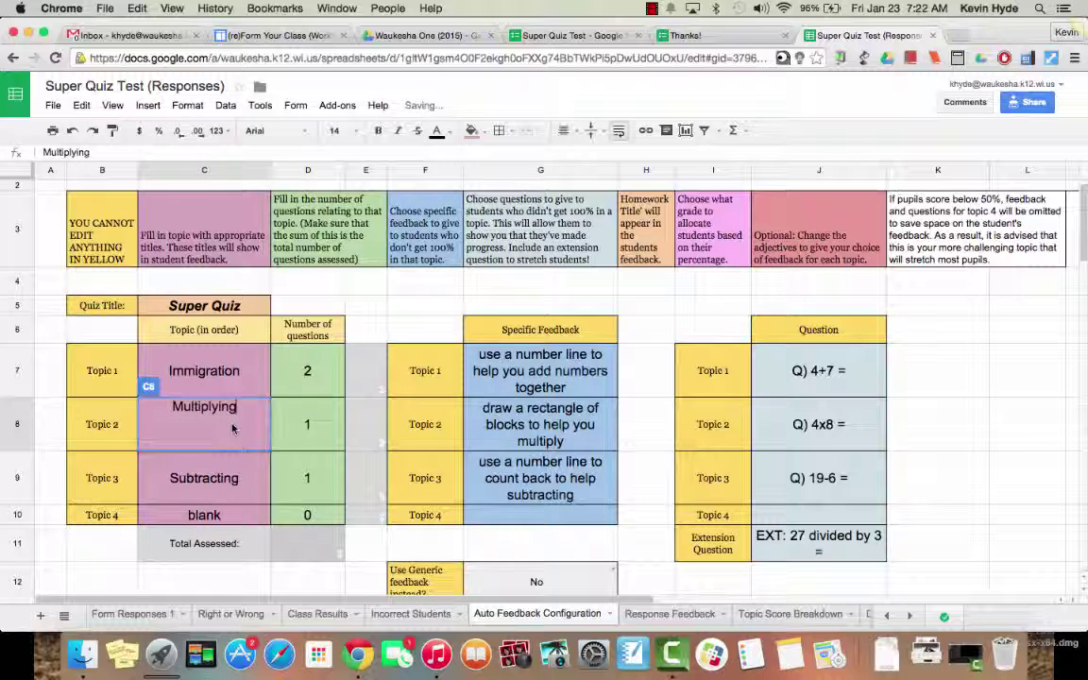
key(BackSpace)
key(BackSpace)
key(BackSpace)
key(BackSpace)
key(BackSpace)
key(BackSpace)
key(BackSpace)
key(BackSpace)
key(BackSpace)
key(BackSpace)
key(BackSpace)
text(Urbanization)
click(321, 431)
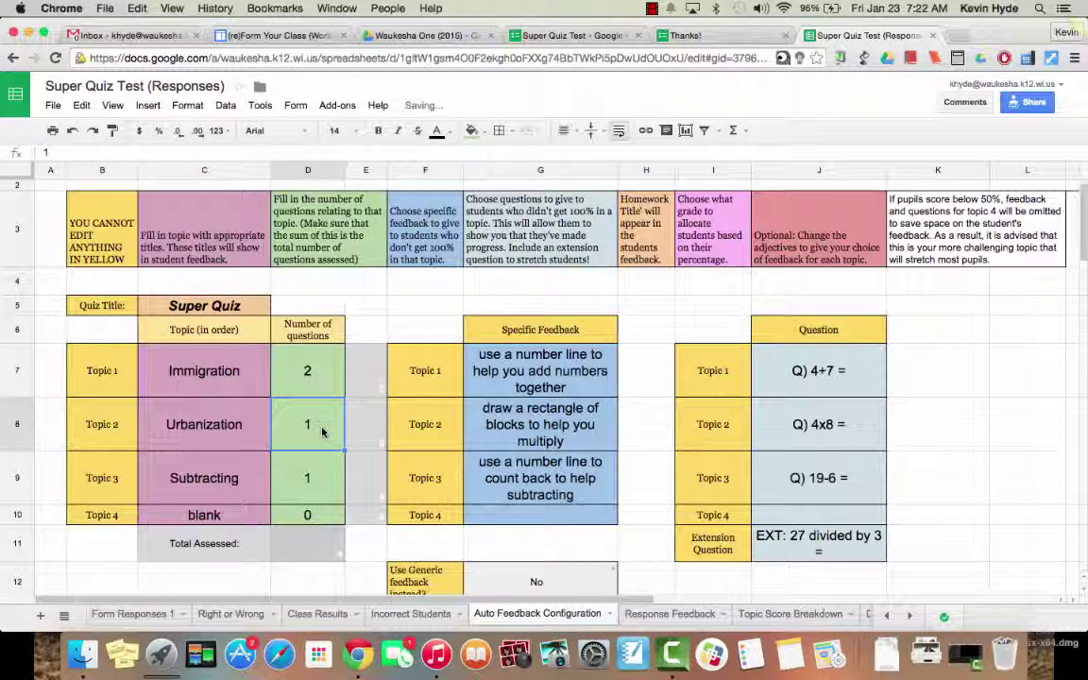
text(3)
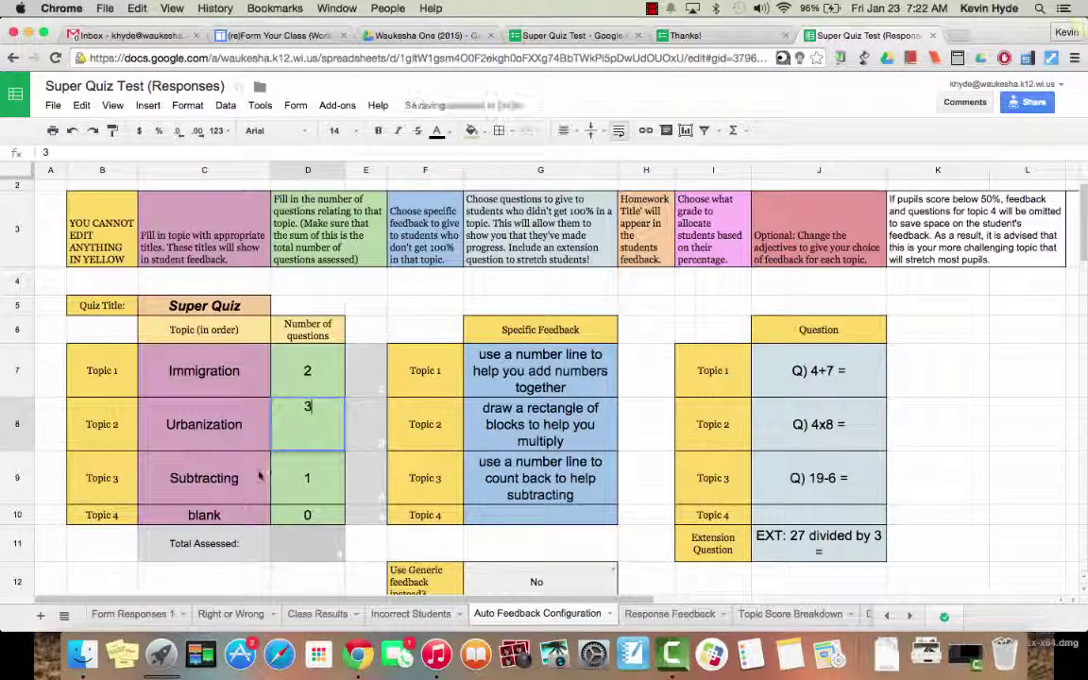
key(Return)
key(Left)
key(Return)
key(BackSpace)
key(BackSpace)
key(BackSpace)
key(BackSpace)
key(BackSpace)
key(BackSpace)
key(BackSpace)
key(BackSpace)
key(BackSpace)
key(BackSpace)
key(BackSpace)
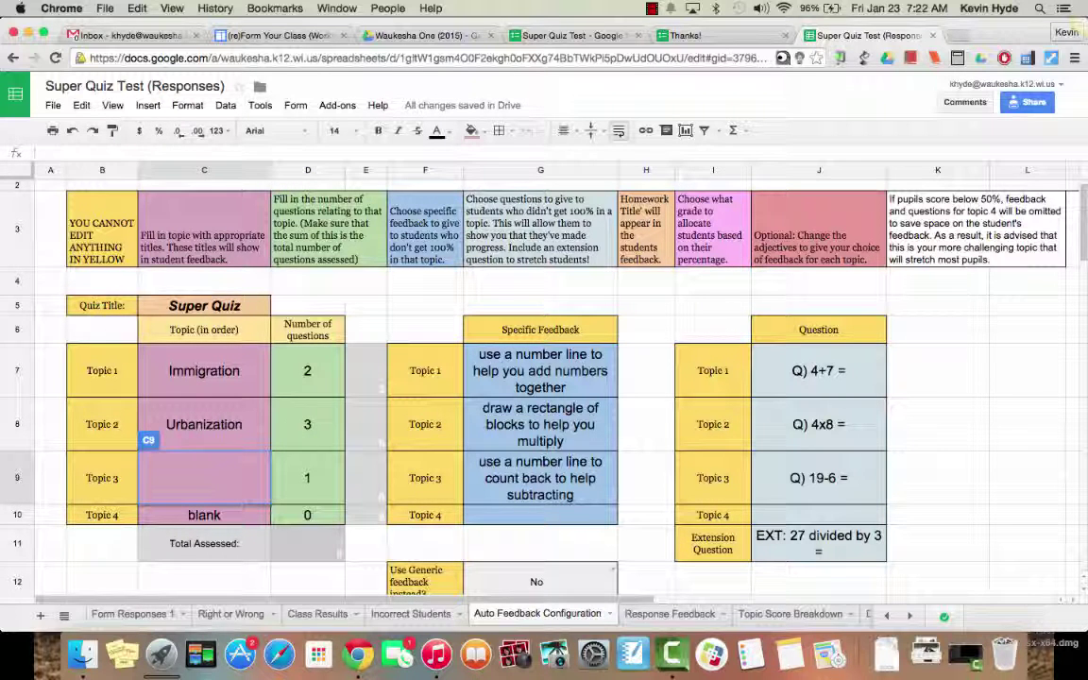
text(Women's Su)
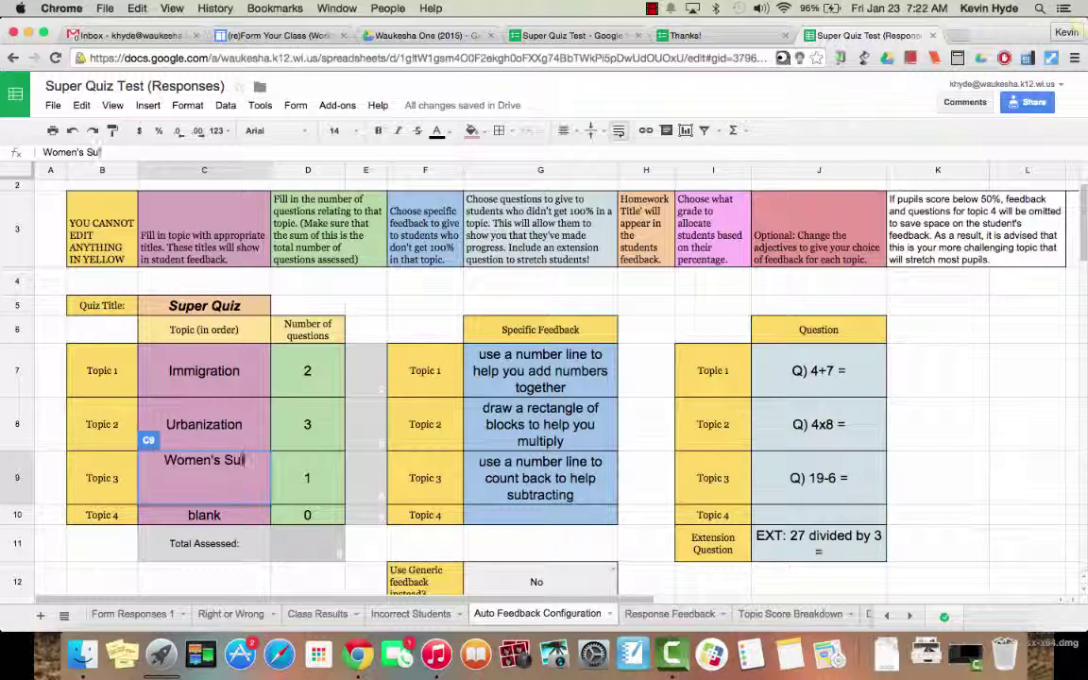
text(ffrage)
click(322, 483)
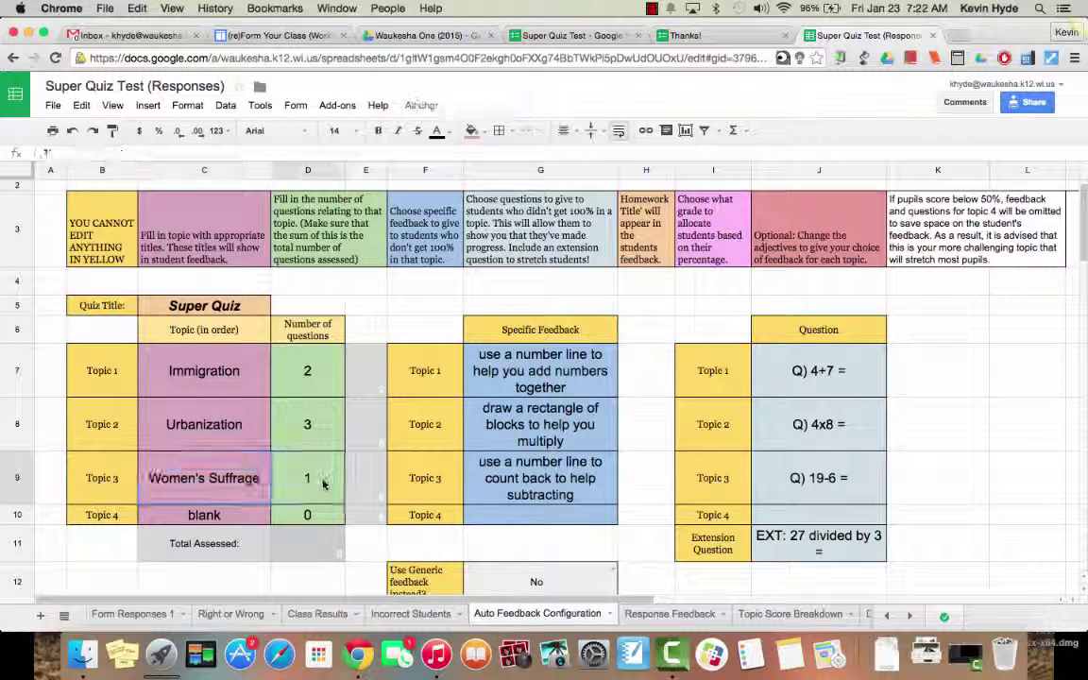
text(3)
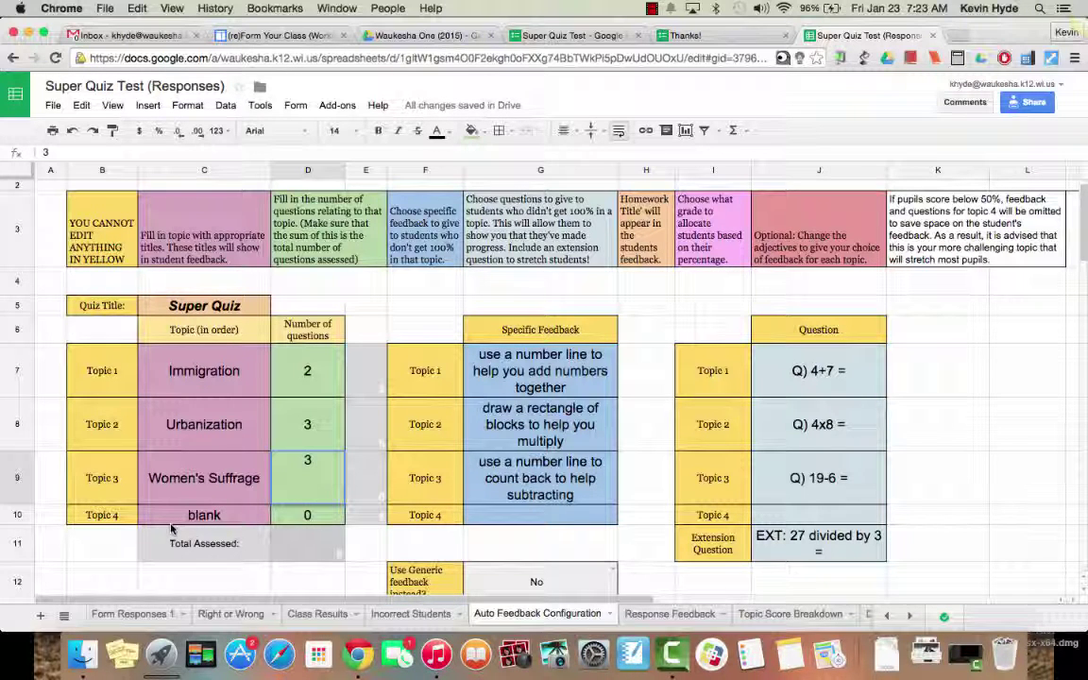
Step: Change Topic 1's feedback to 'Go to this website.... or wwatch this video.... for more help.'
click(505, 371)
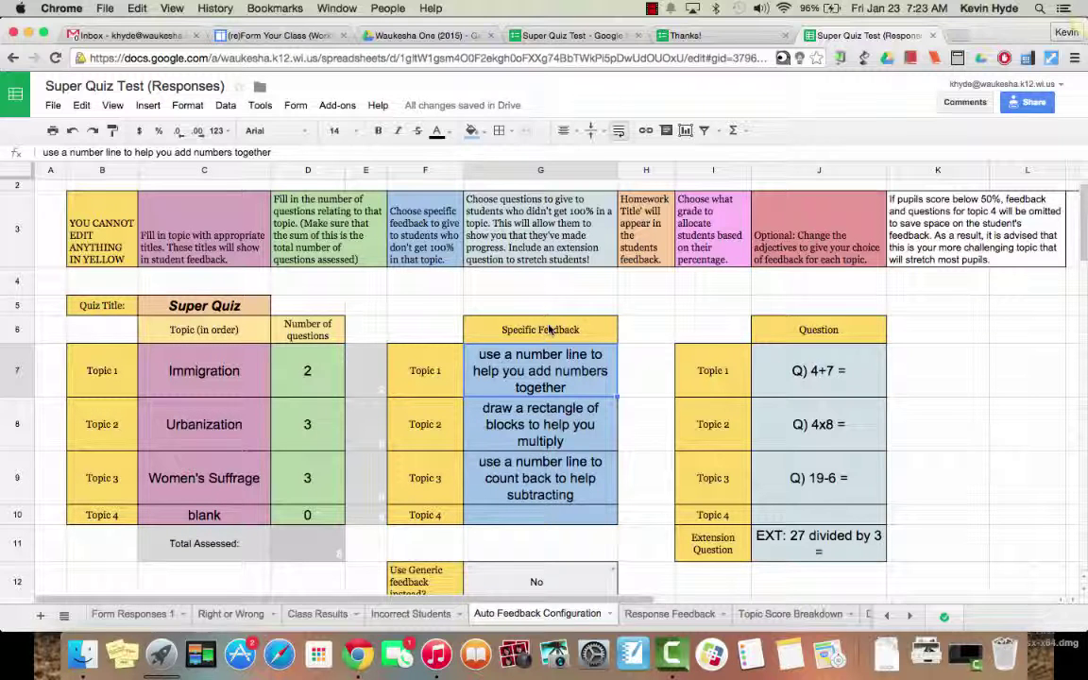
double_click(524, 364)
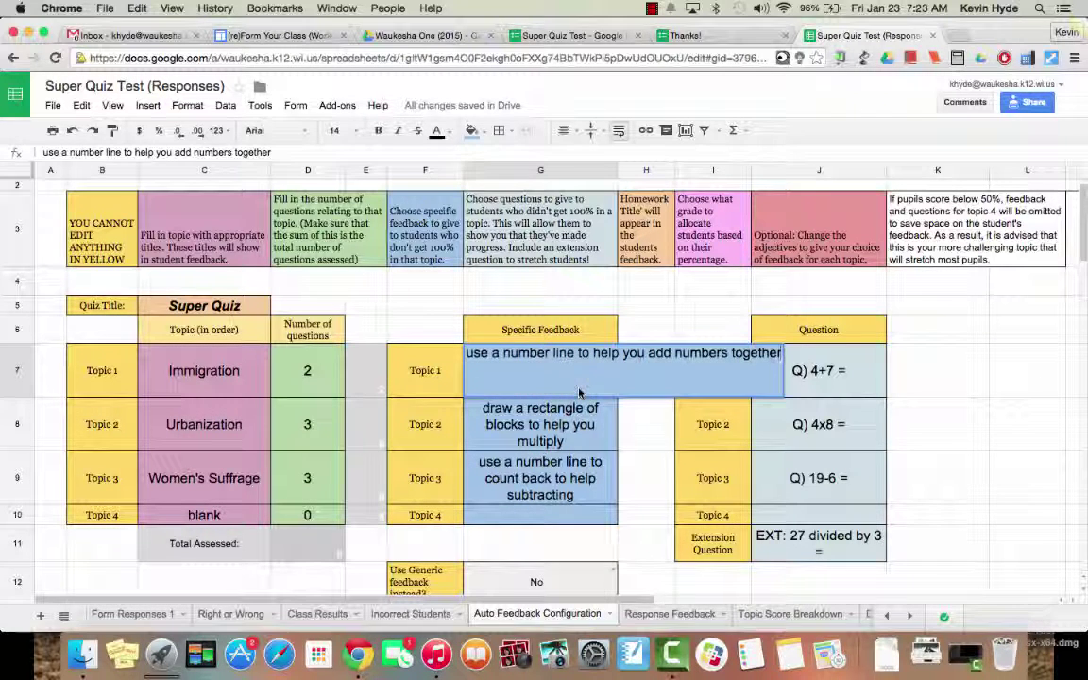
key(BackSpace)
key(BackSpace)
key(BackSpace)
key(BackSpace)
key(BackSpace)
key(BackSpace)
key(BackSpace)
key(BackSpace)
key(BackSpace)
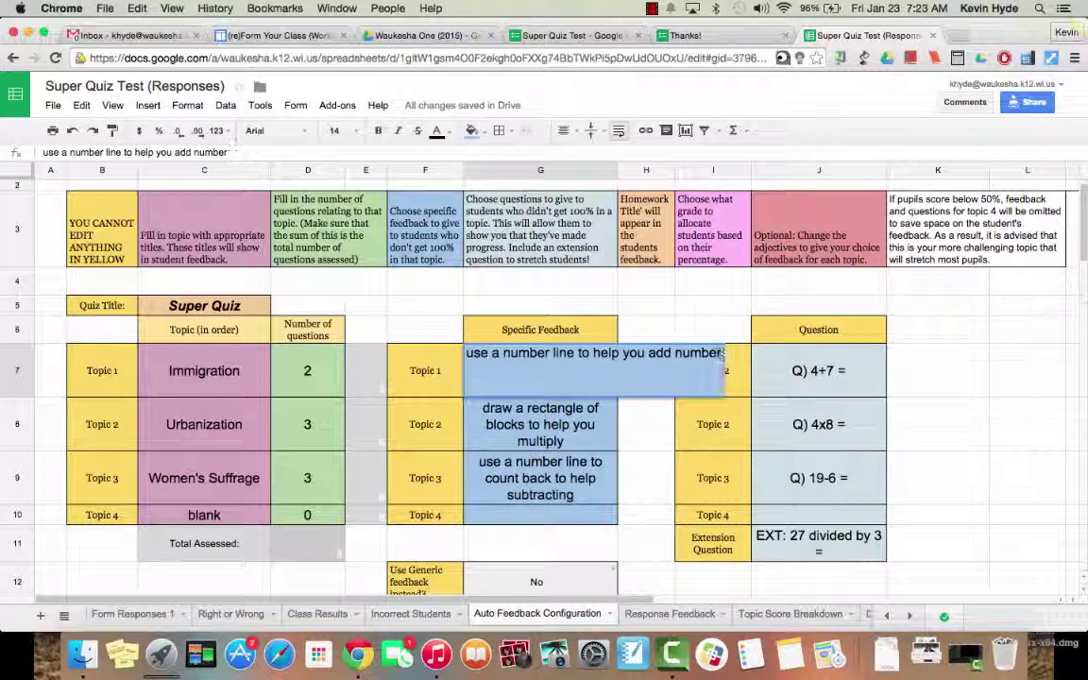
key(BackSpace)
key(BackSpace)
key(BackSpace)
key(BackSpace)
key(BackSpace)
key(BackSpace)
key(BackSpace)
key(BackSpace)
key(BackSpace)
key(BackSpace)
key(BackSpace)
key(BackSpace)
key(BackSpace)
key(BackSpace)
key(BackSpace)
key(BackSpace)
key(BackSpace)
key(BackSpace)
key(BackSpace)
key(BackSpace)
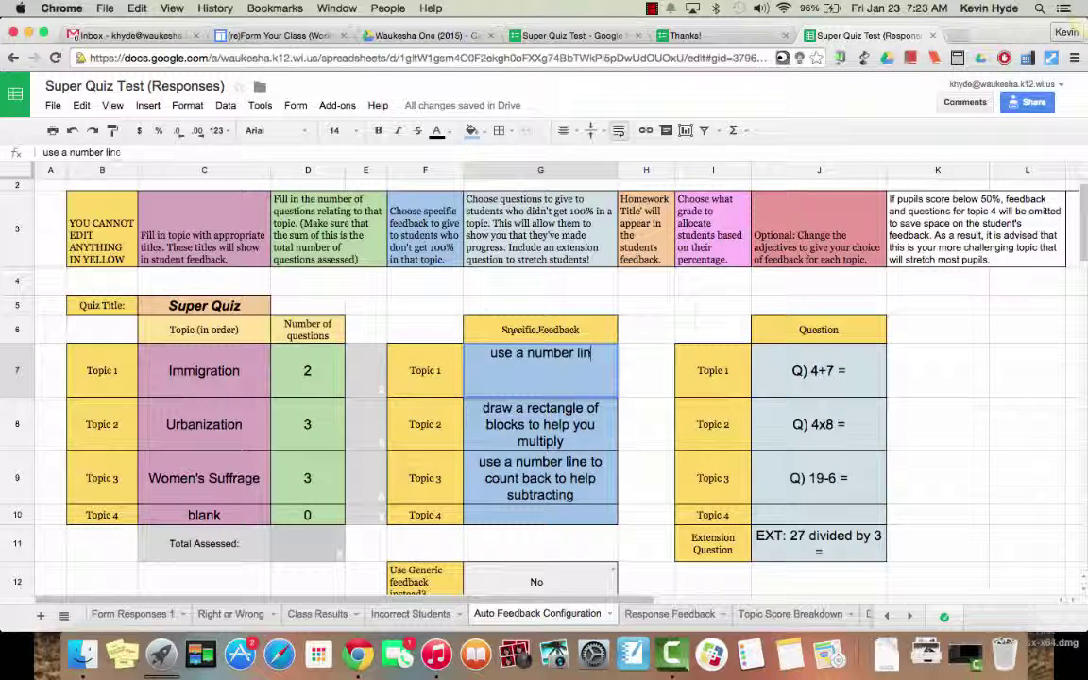
key(BackSpace)
key(BackSpace)
key(BackSpace)
key(BackSpace)
key(BackSpace)
key(BackSpace)
key(BackSpace)
key(BackSpace)
key(BackSpace)
key(BackSpace)
key(BackSpace)
key(BackSpace)
key(BackSpace)
key(BackSpace)
key(BackSpace)
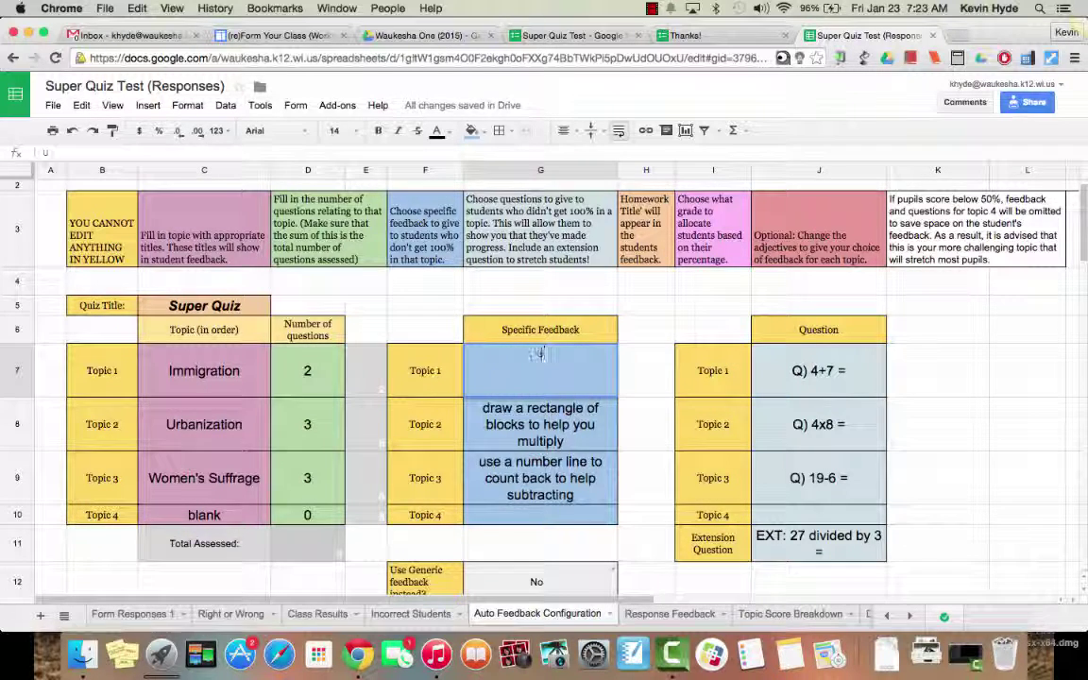
key(BackSpace)
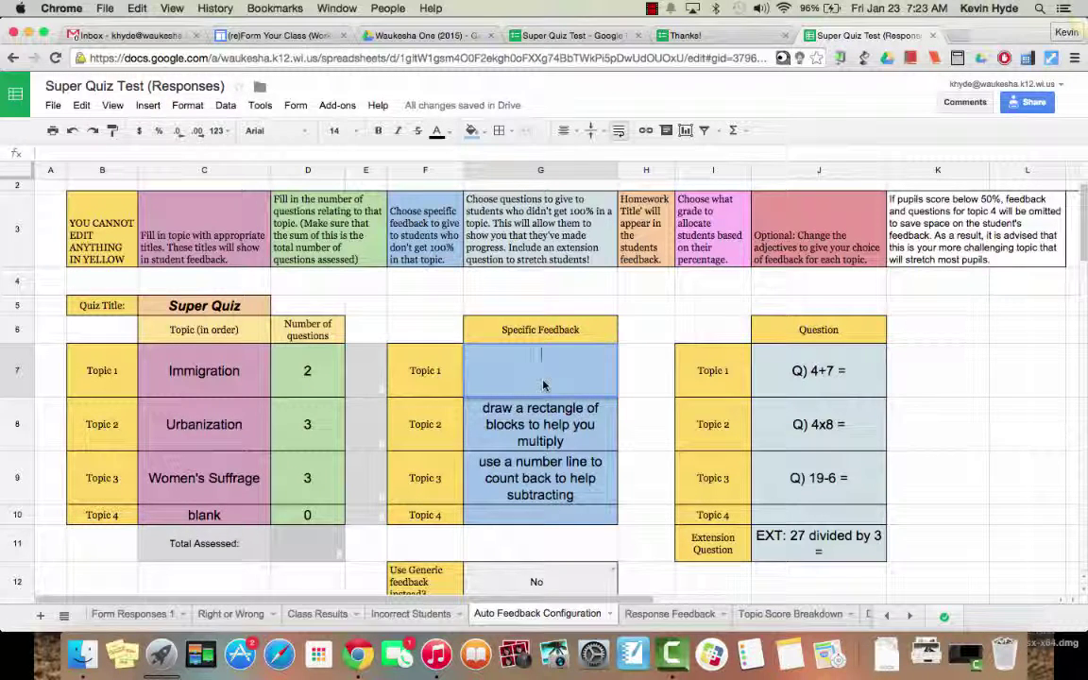
text(Go to this)
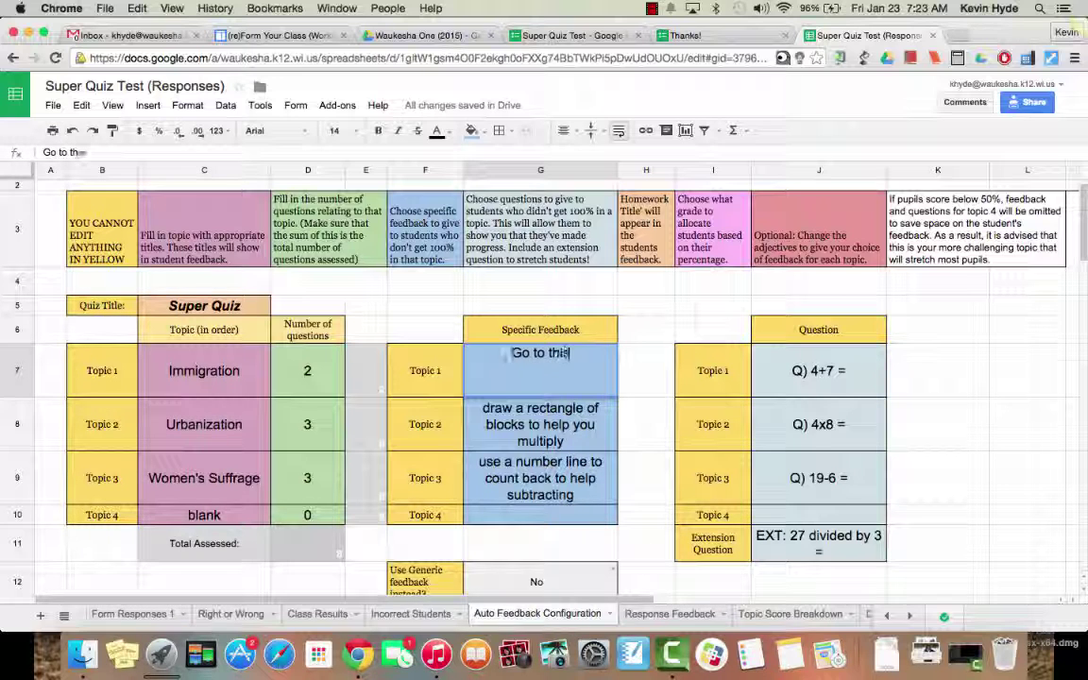
text( website)
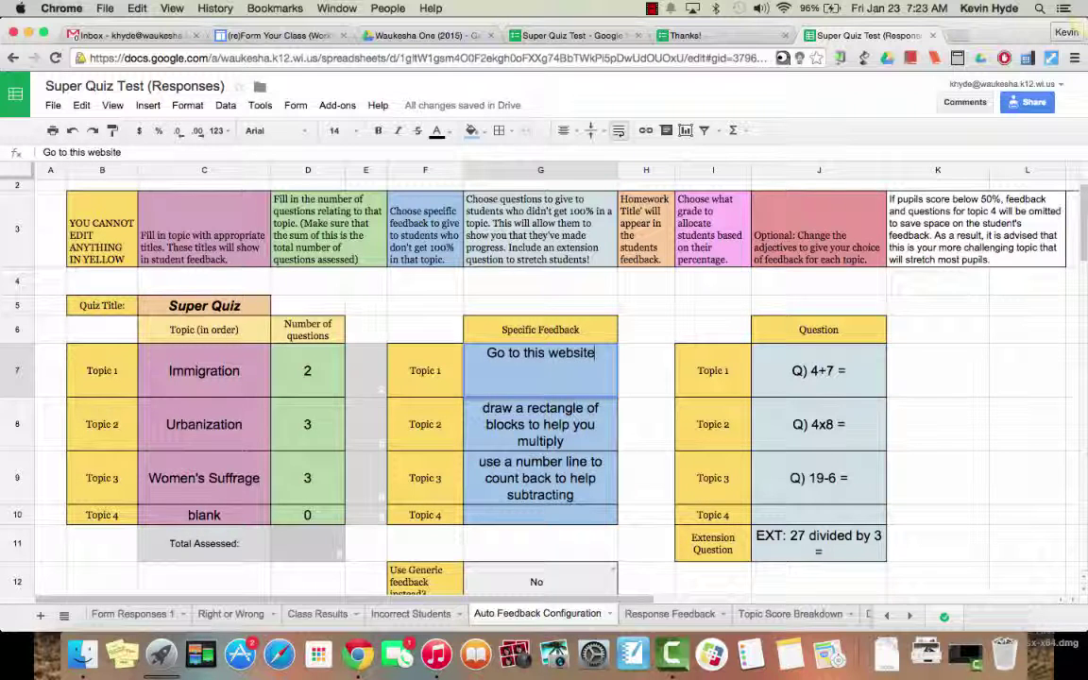
text(.... or ww)
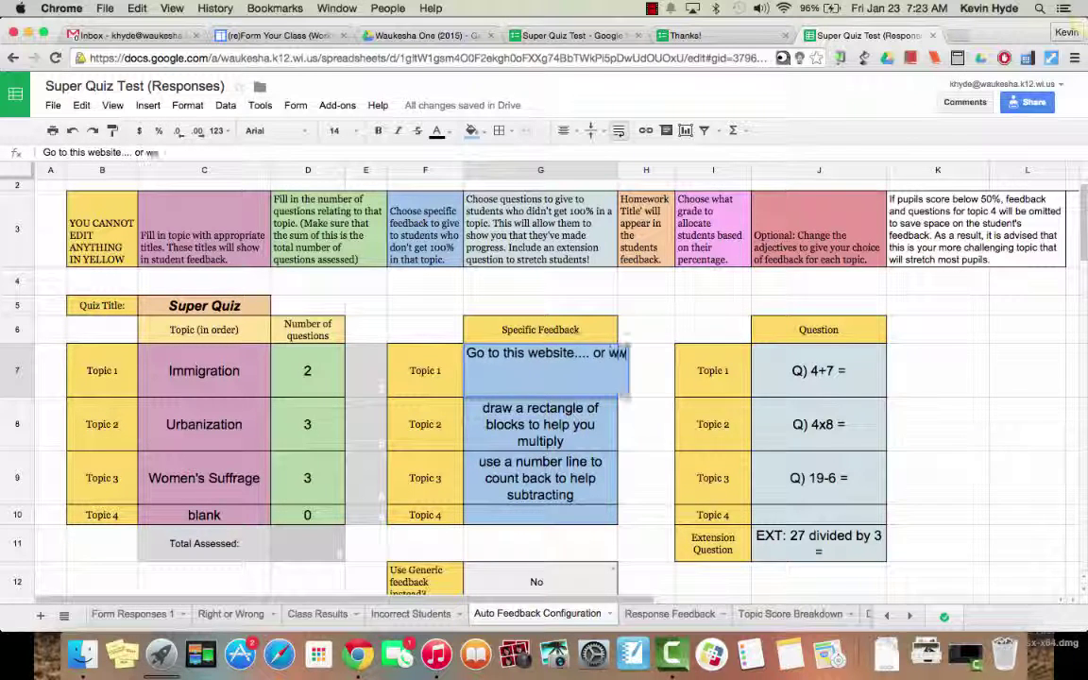
key(BackSpace)
text(atch this)
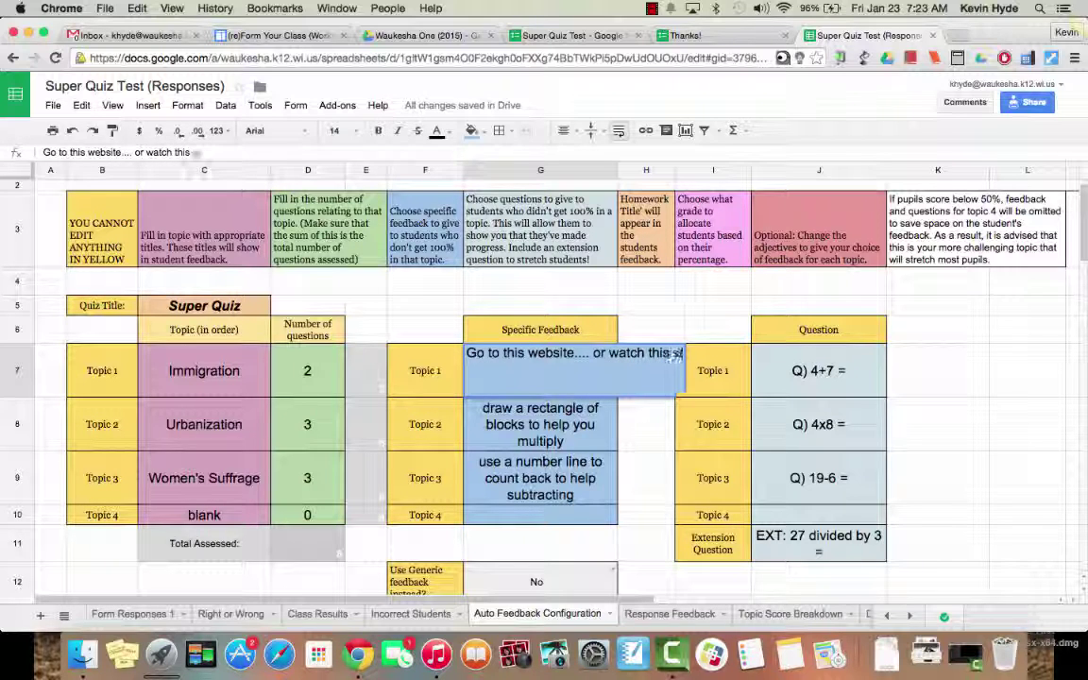
text( video....)
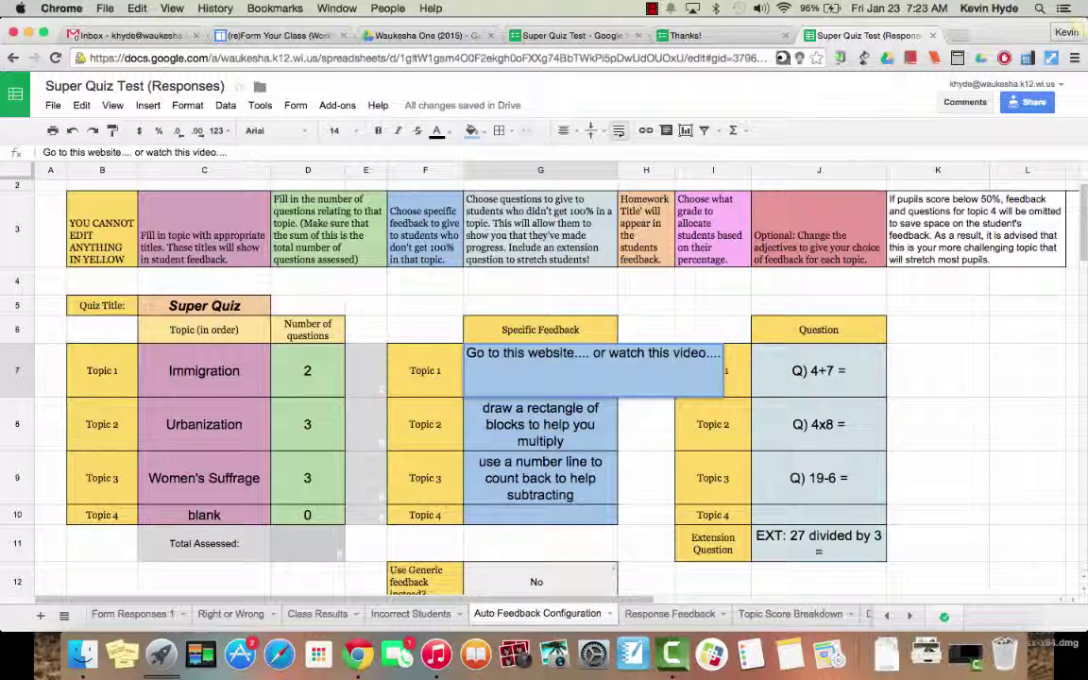
text( for more he)
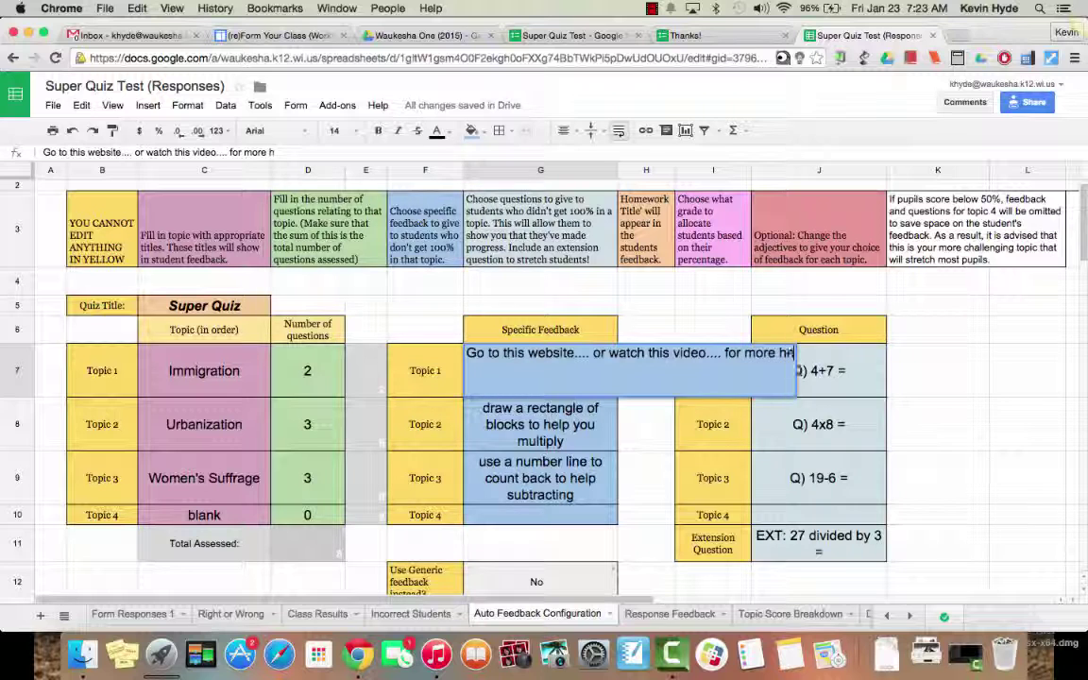
text(lp.)
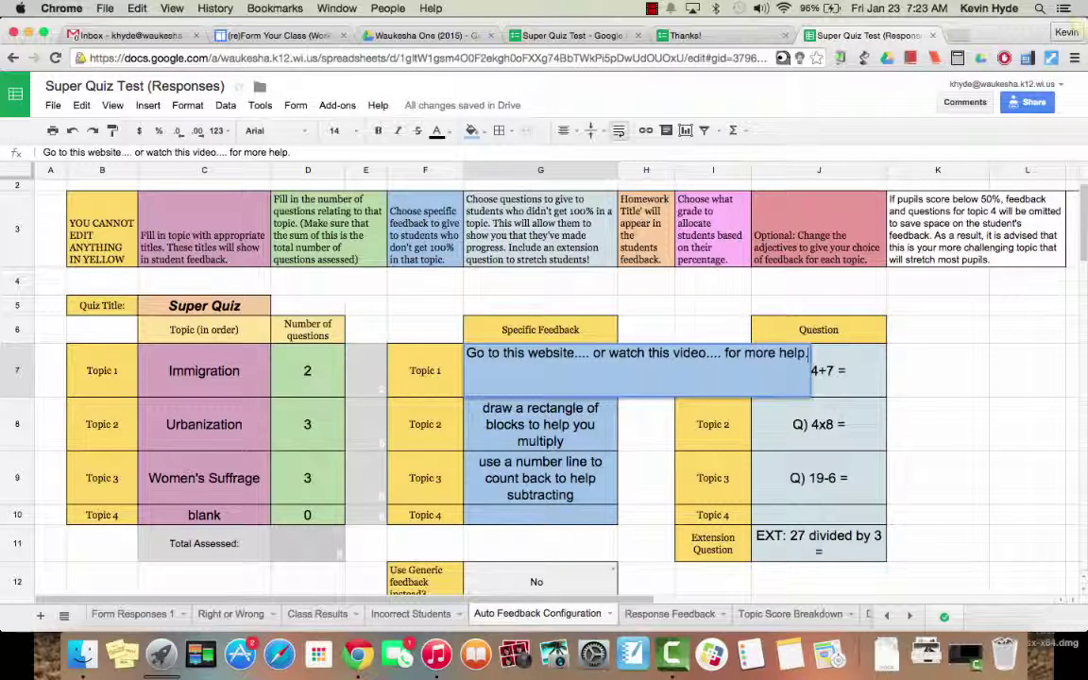
key(Return)
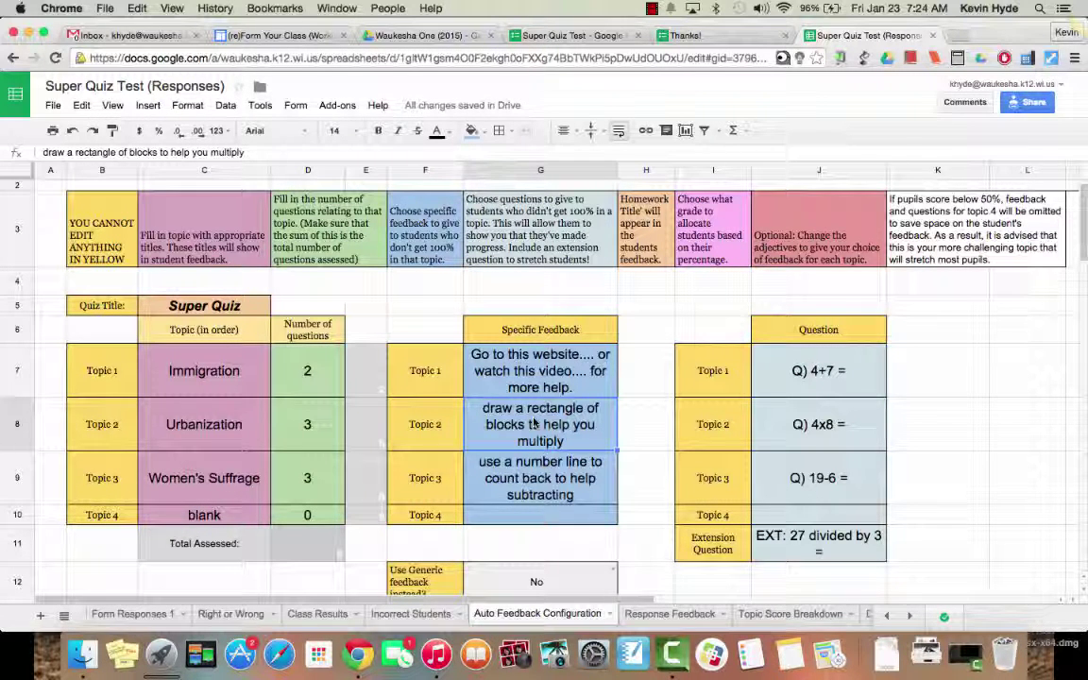
Step: Copy Topic 1's feedback and paste it over Topic 2's cleared feedback
double_click(534, 424)
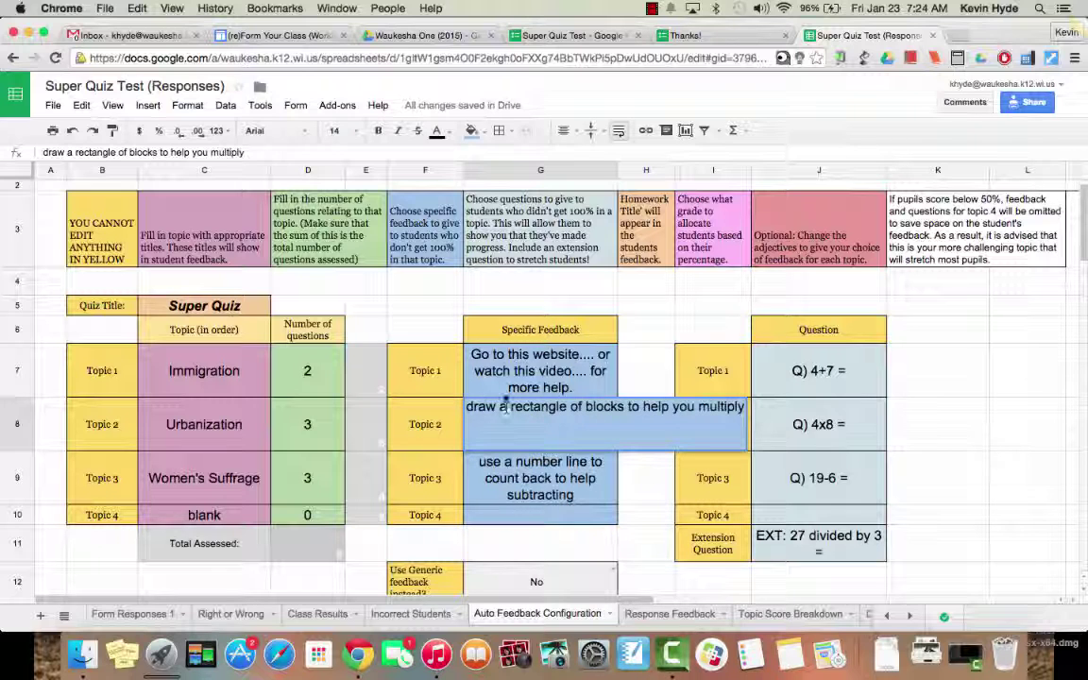
double_click(475, 357)
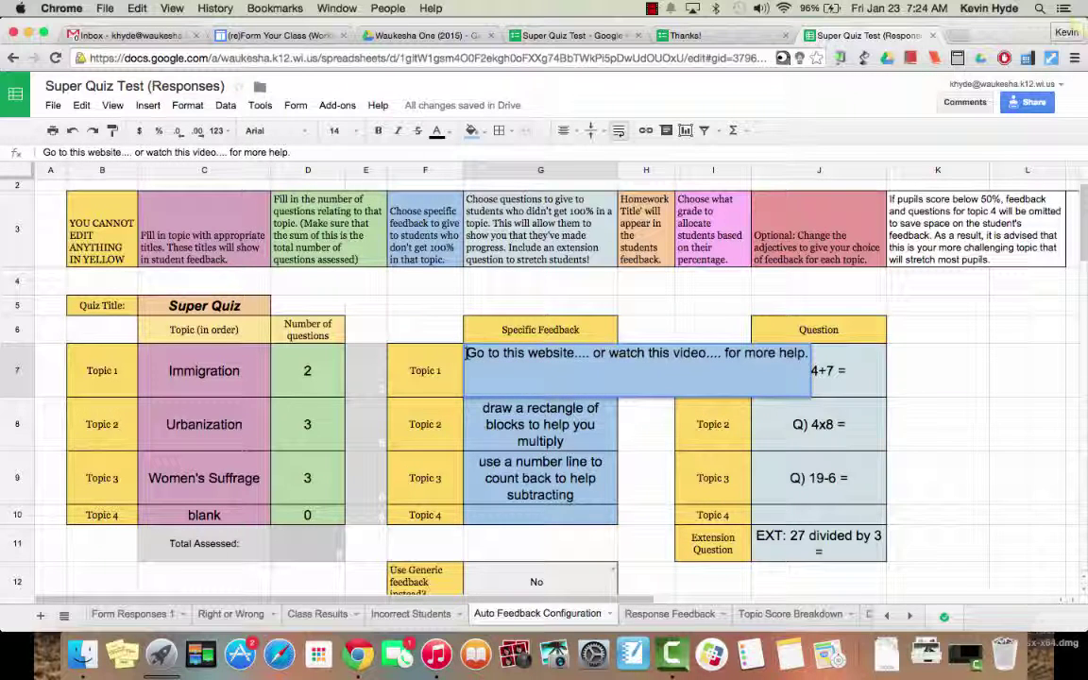
right_click(808, 353)
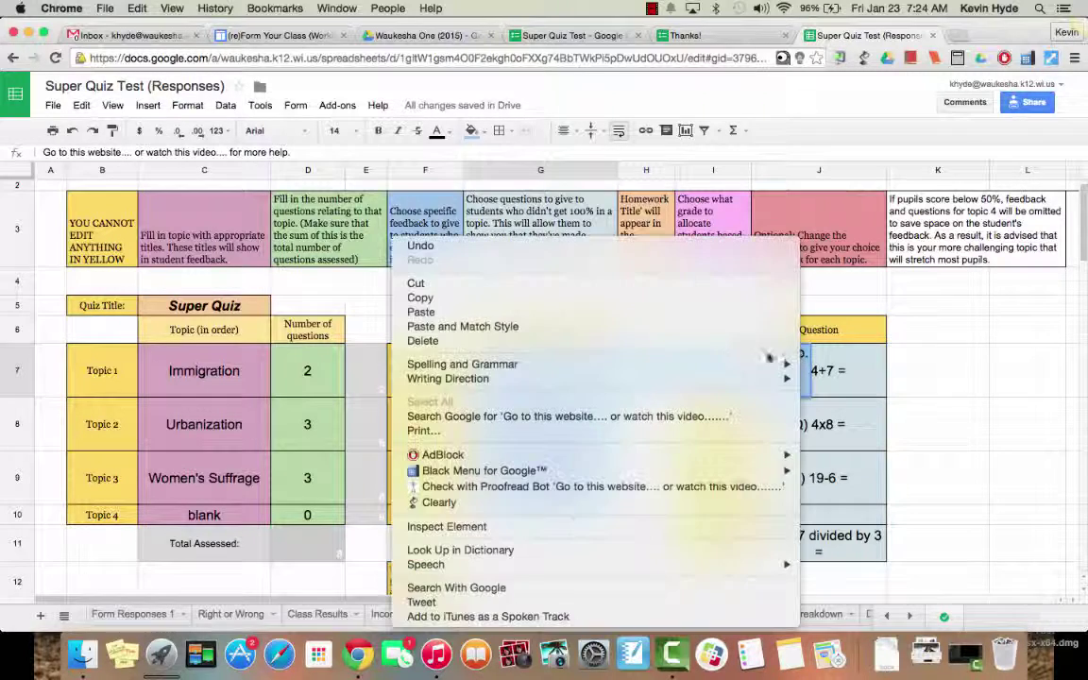
click(463, 300)
key(Return)
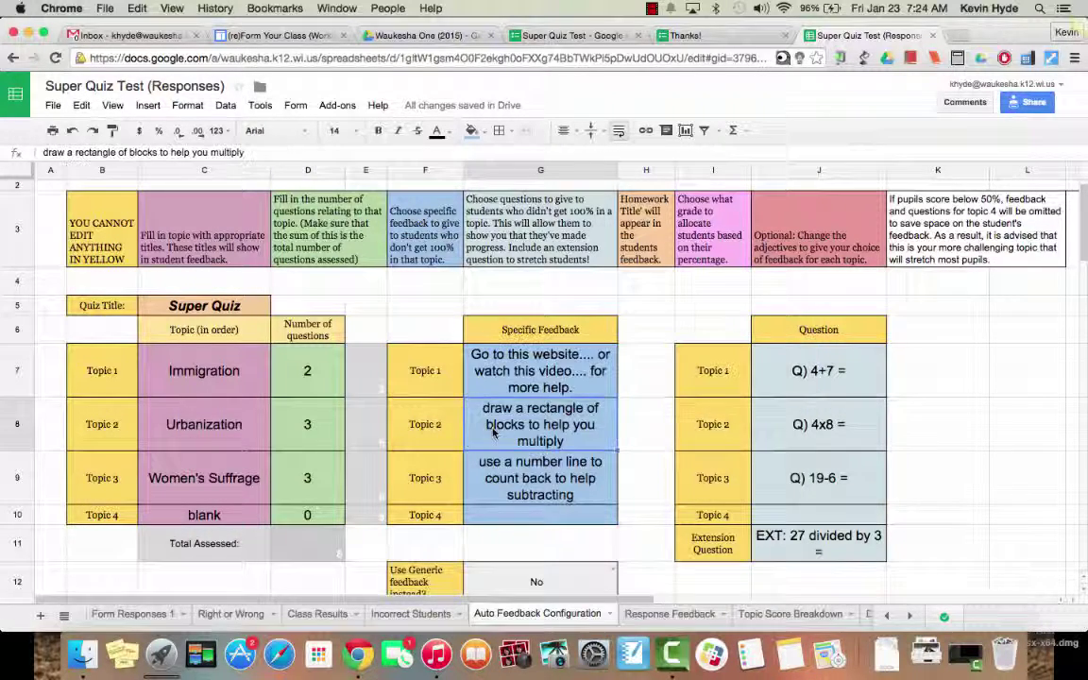
key(Return)
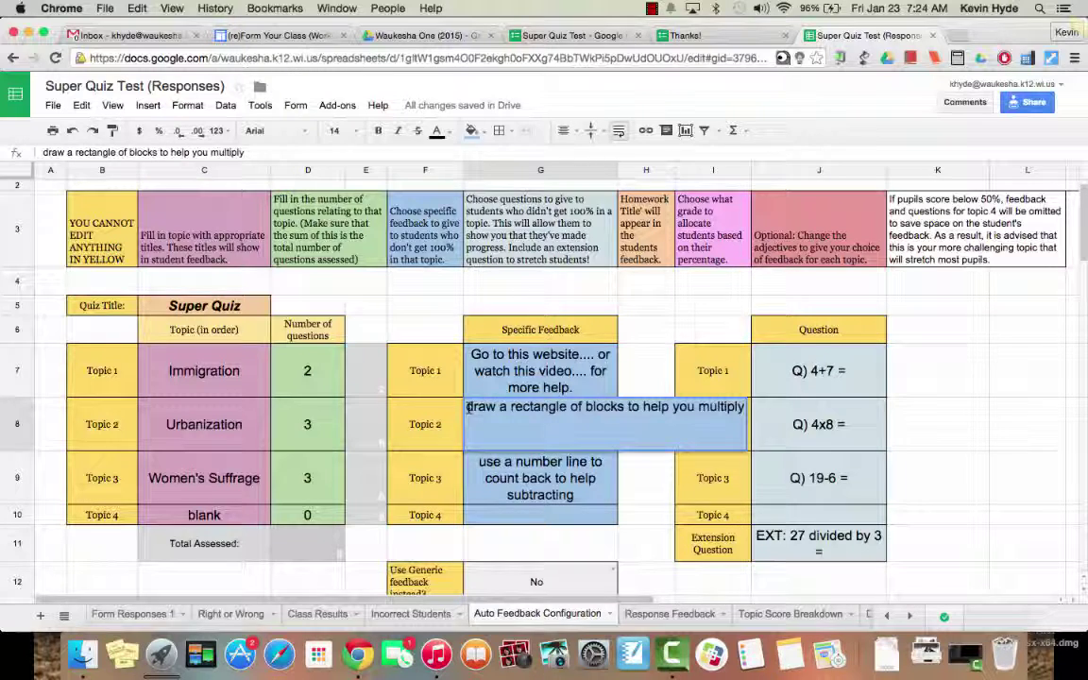
key(Escape)
key(Delete)
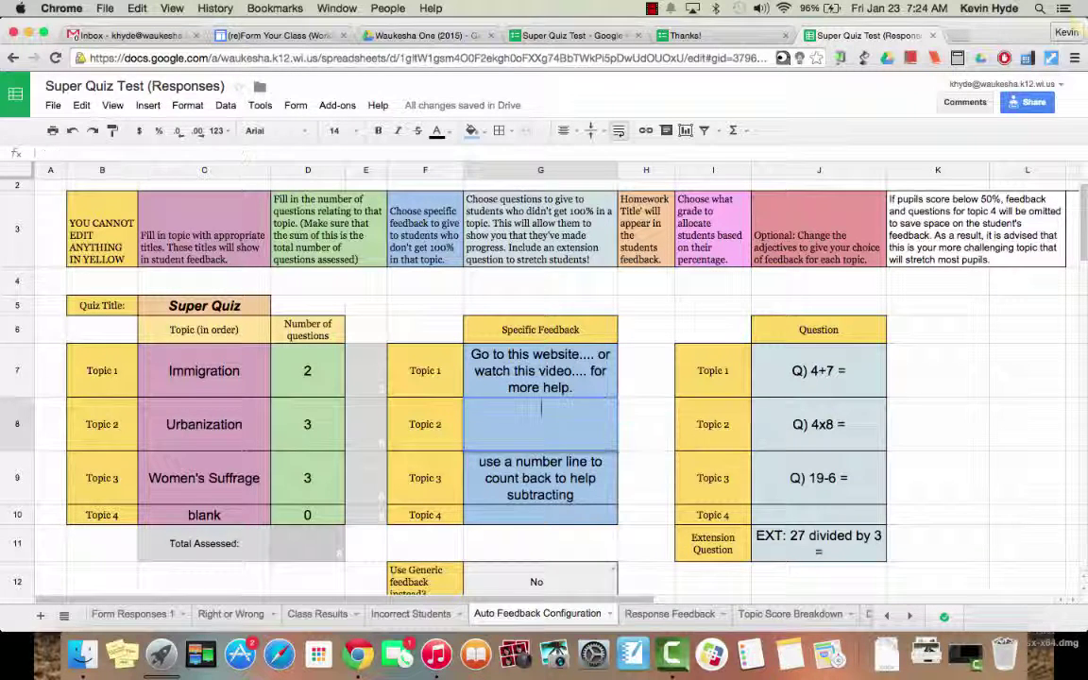
right_click(555, 416)
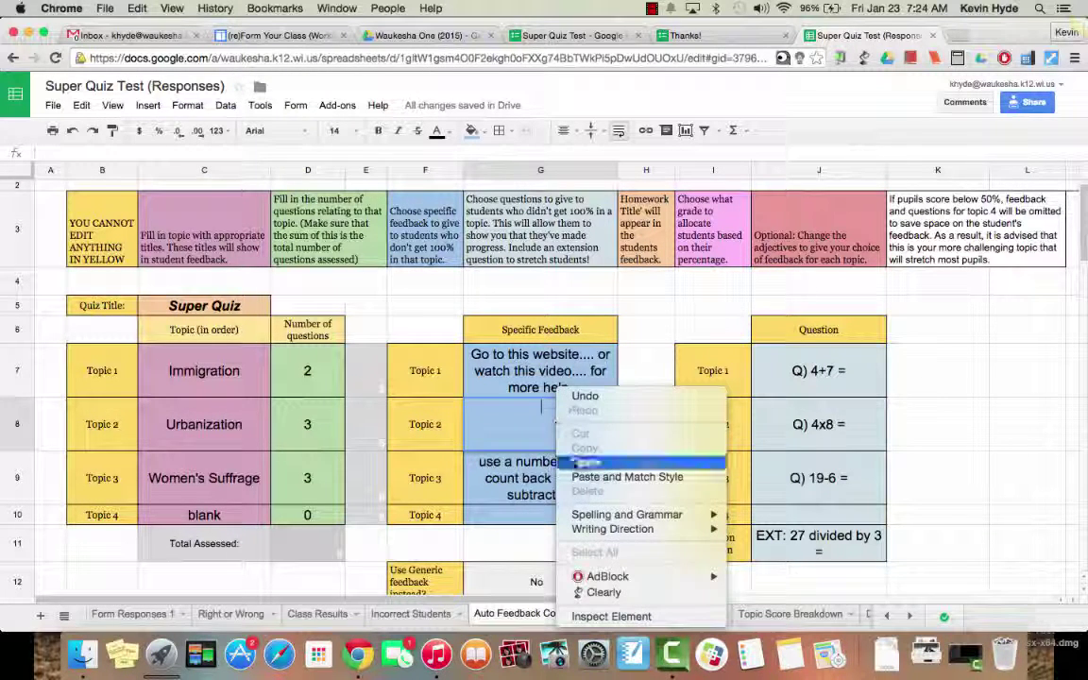
click(568, 476)
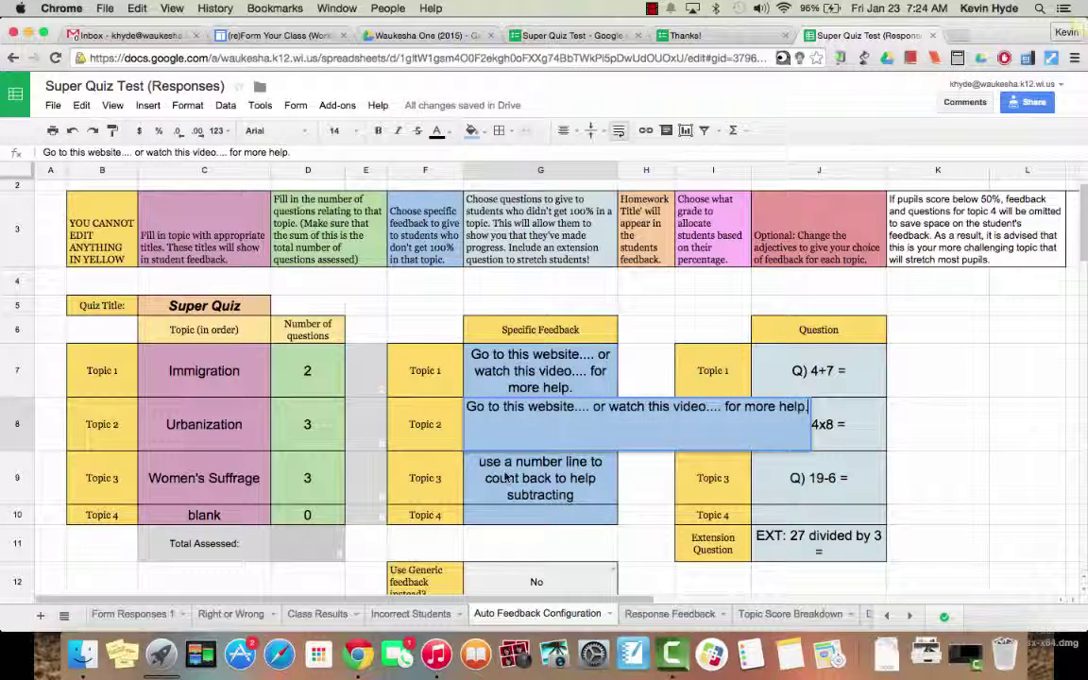
Step: Clear Topic 3's old feedback and paste in the same website-or-video message
click(490, 478)
double_click(491, 478)
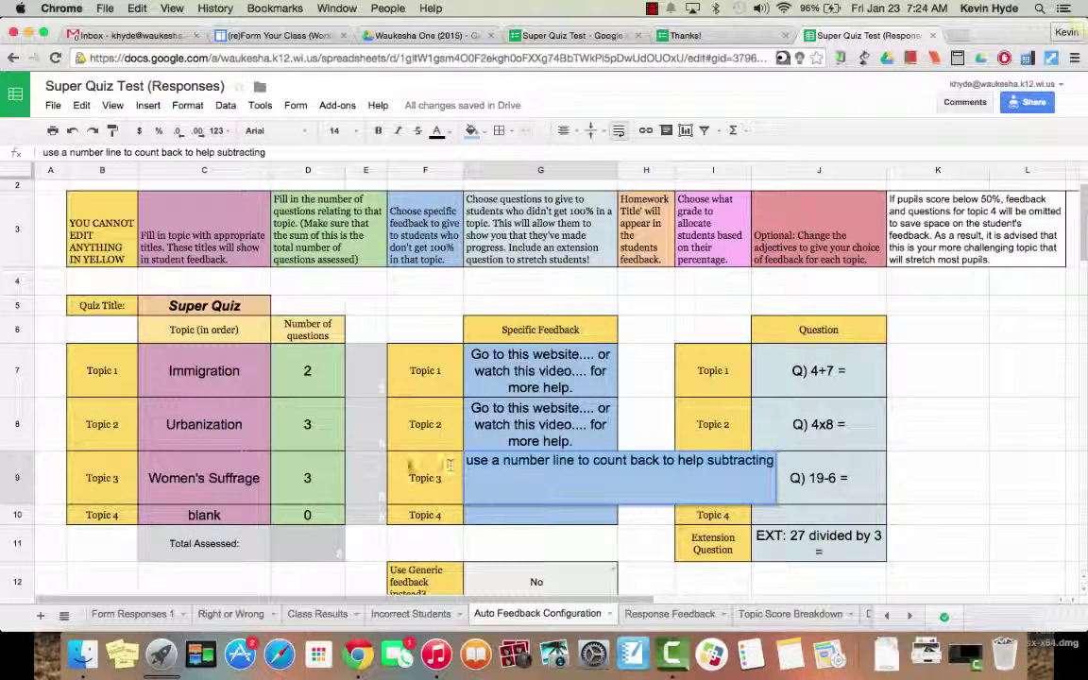
key(BackSpace)
key(BackSpace)
key(BackSpace)
key(BackSpace)
key(BackSpace)
key(BackSpace)
key(BackSpace)
key(BackSpace)
key(BackSpace)
key(BackSpace)
key(BackSpace)
key(BackSpace)
key(BackSpace)
key(BackSpace)
key(BackSpace)
key(BackSpace)
key(BackSpace)
key(BackSpace)
key(BackSpace)
key(BackSpace)
key(BackSpace)
key(BackSpace)
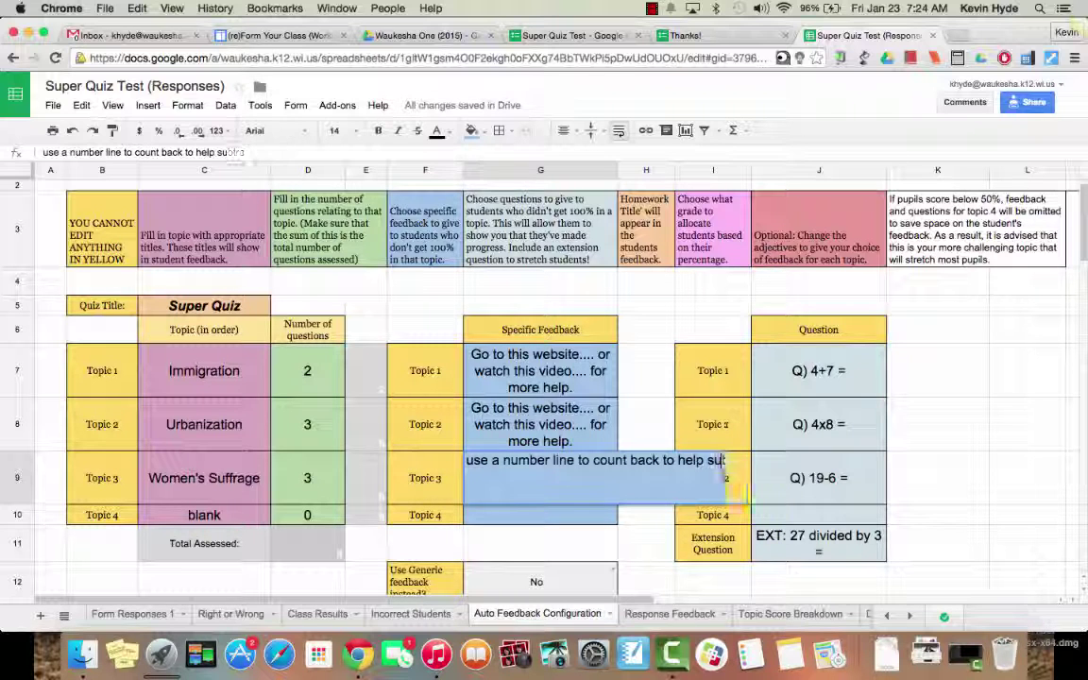
key(BackSpace)
key(BackSpace)
key(BackSpace)
key(BackSpace)
key(BackSpace)
key(BackSpace)
key(BackSpace)
key(BackSpace)
key(BackSpace)
key(BackSpace)
key(BackSpace)
key(BackSpace)
key(BackSpace)
key(BackSpace)
key(BackSpace)
key(BackSpace)
key(BackSpace)
key(BackSpace)
key(BackSpace)
key(BackSpace)
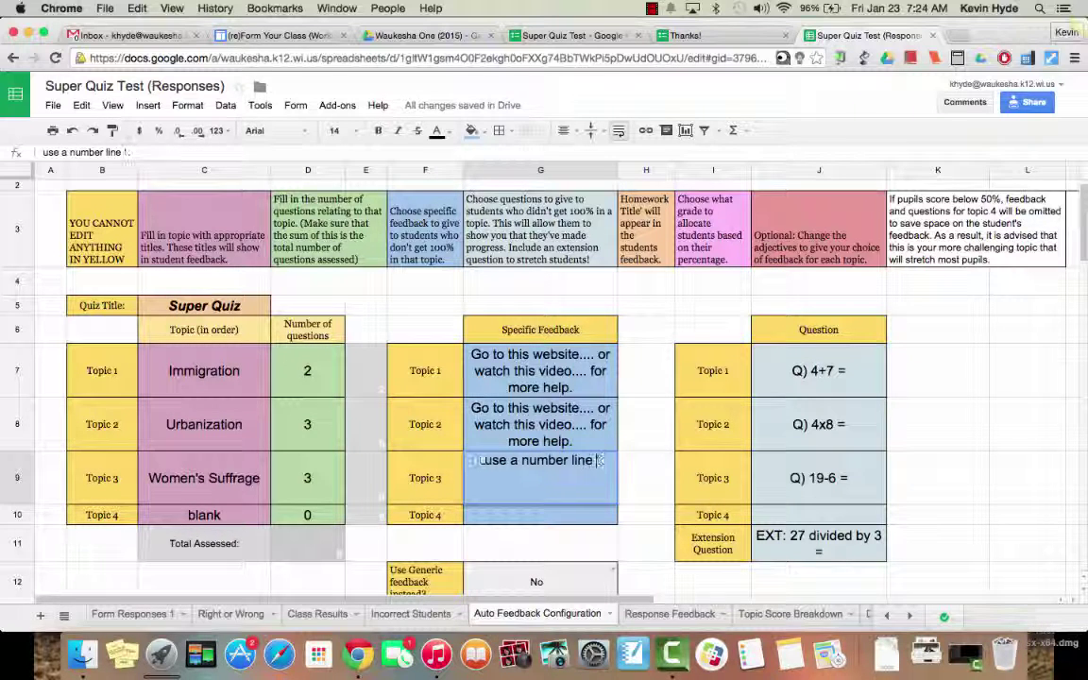
key(BackSpace)
key(BackSpace)
key(BackSpace)
key(BackSpace)
key(BackSpace)
key(BackSpace)
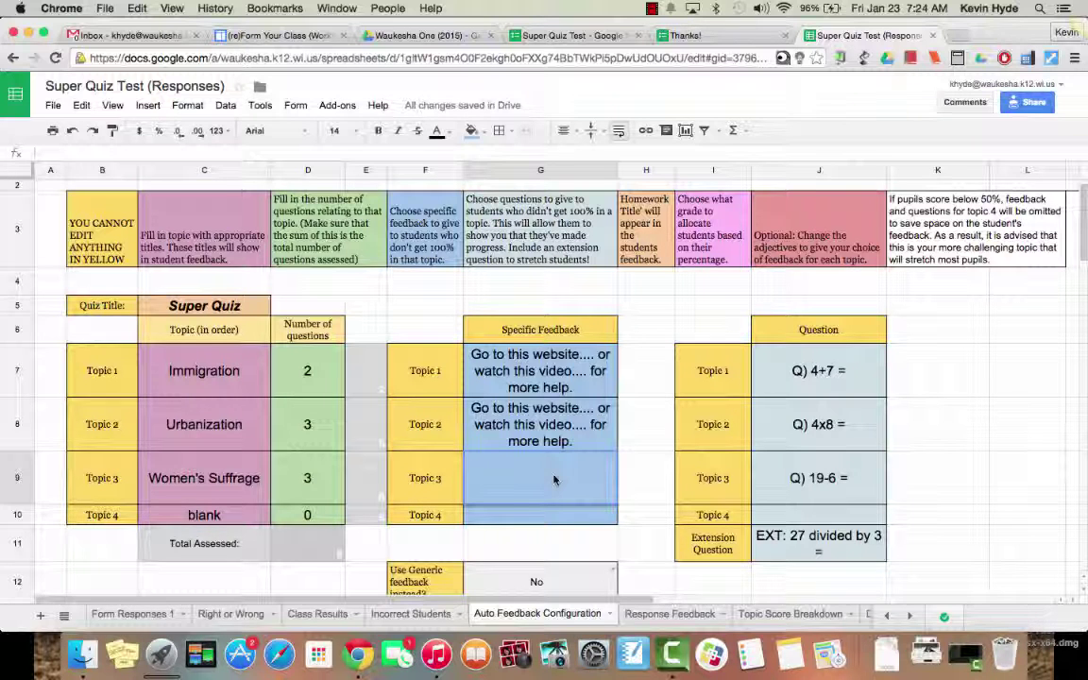
double_click(757, 383)
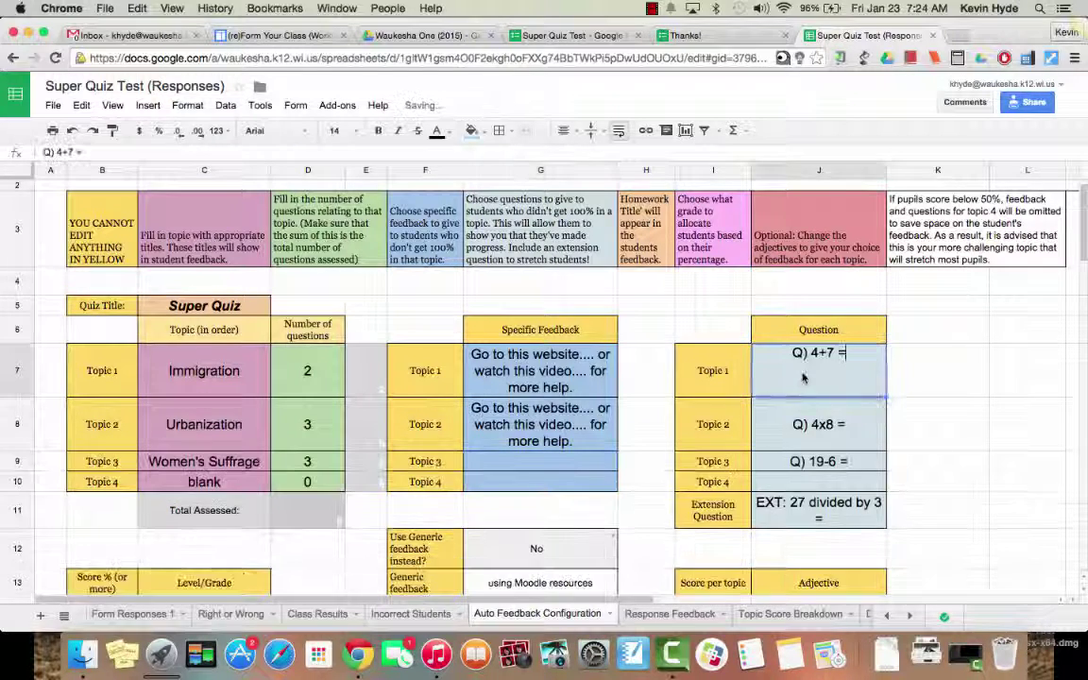
right_click(544, 464)
click(569, 462)
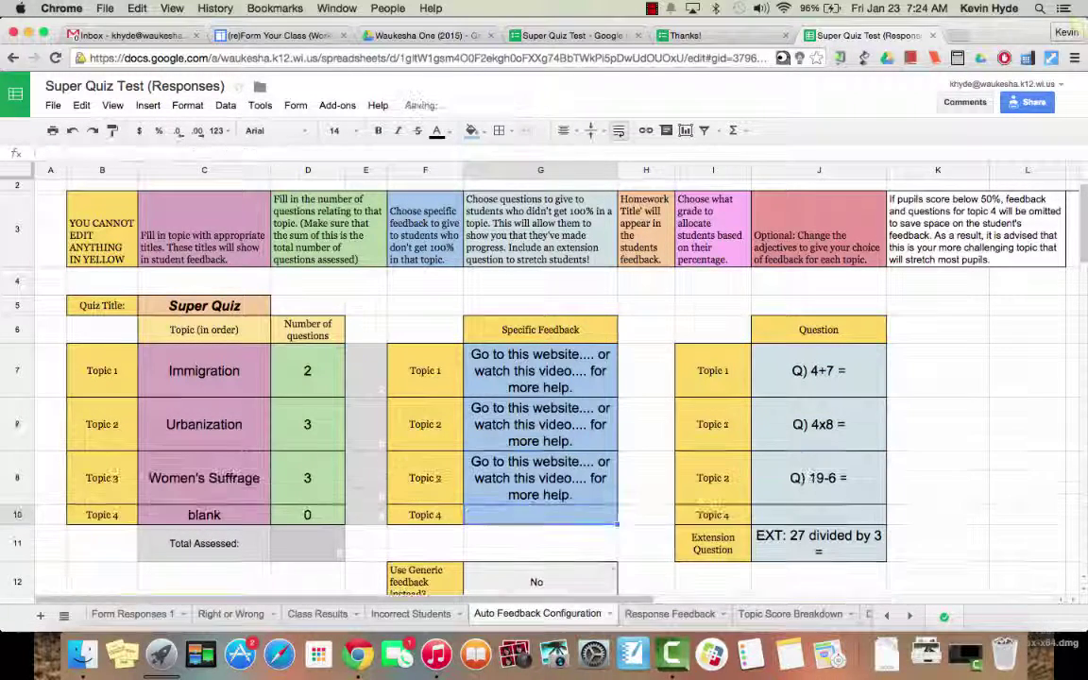
Step: Replace the Topic 1 question with 'What's the difference between old and new immigrants?'
click(806, 377)
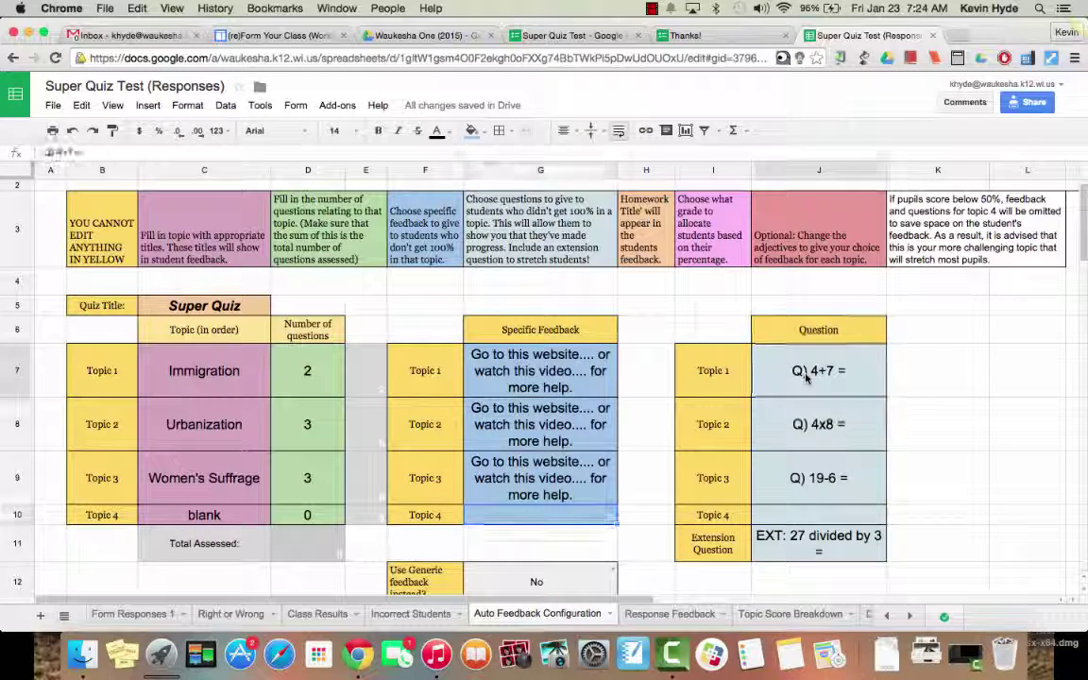
double_click(806, 378)
key(BackSpace)
key(BackSpace)
key(BackSpace)
key(BackSpace)
key(BackSpace)
key(BackSpace)
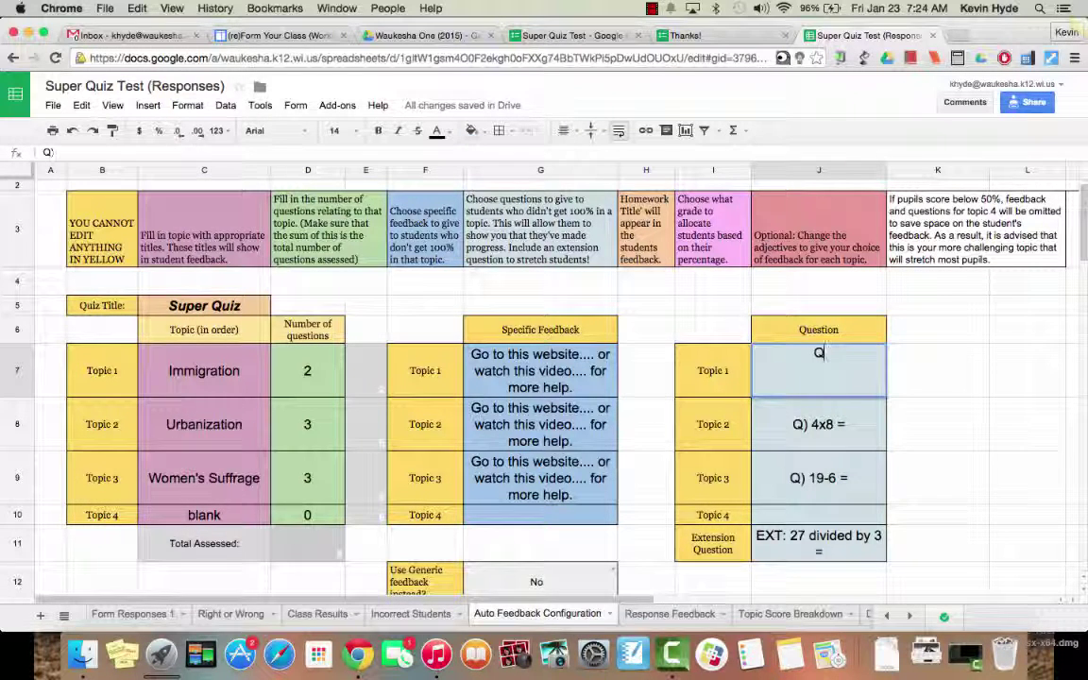
key(BackSpace)
key(BackSpace)
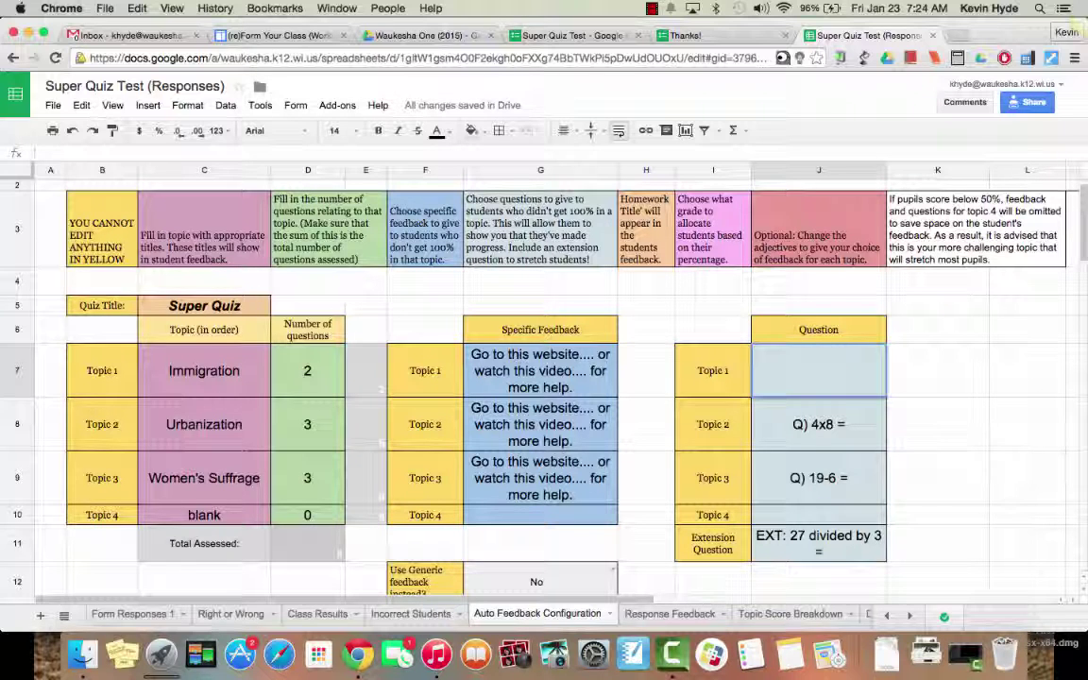
text(What the)
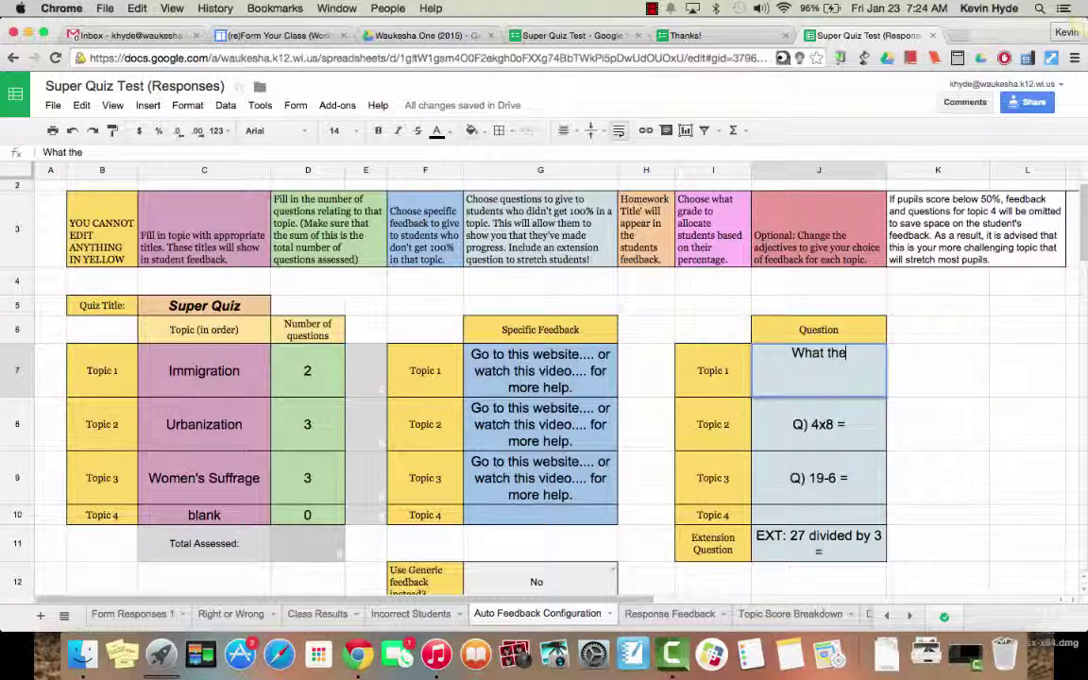
text('s)
key(BackSpace)
key(BackSpace)
key(BackSpace)
key(BackSpace)
key(BackSpace)
key(BackSpace)
text('s the difference w)
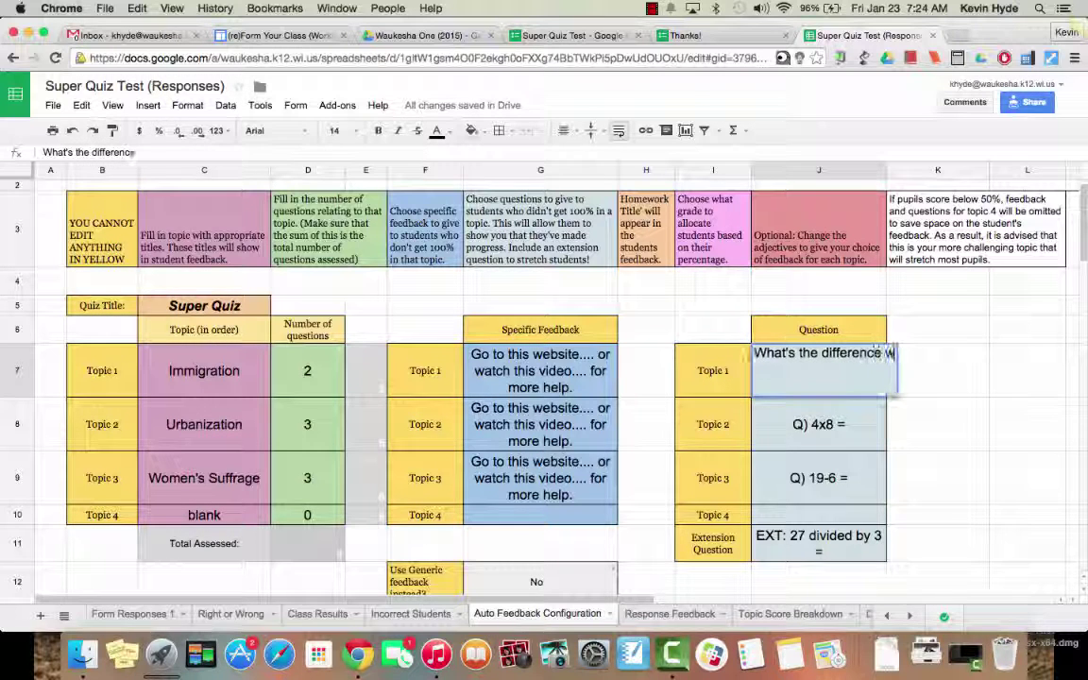
key(BackSpace)
text(between)
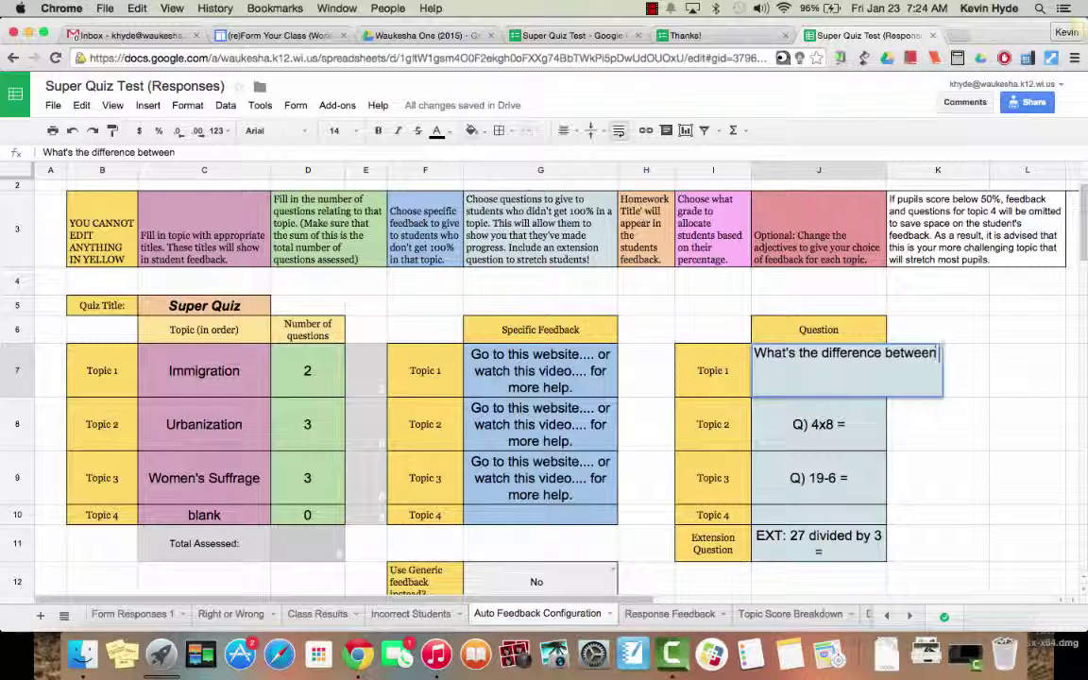
text( old and new im)
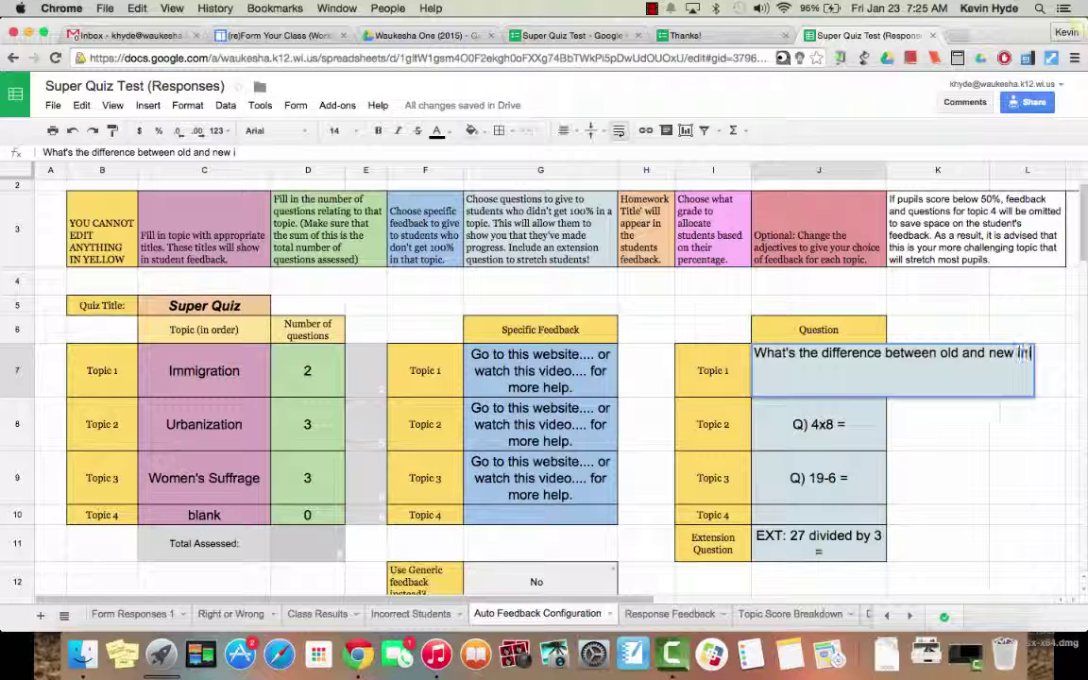
text(migrants)
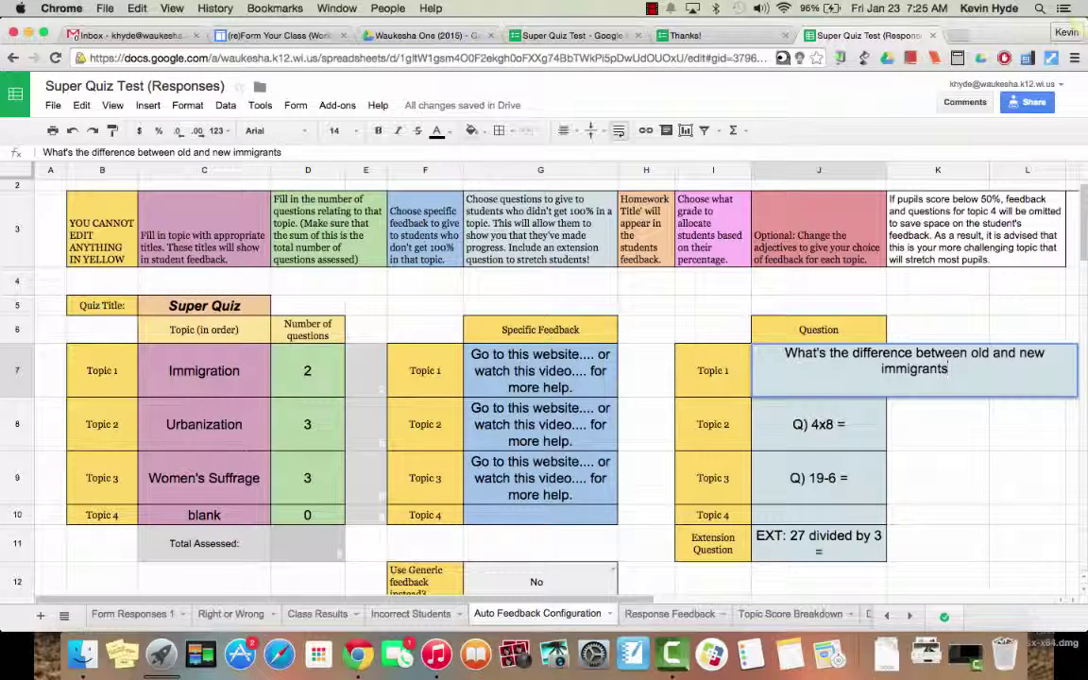
text(?)
key(Return)
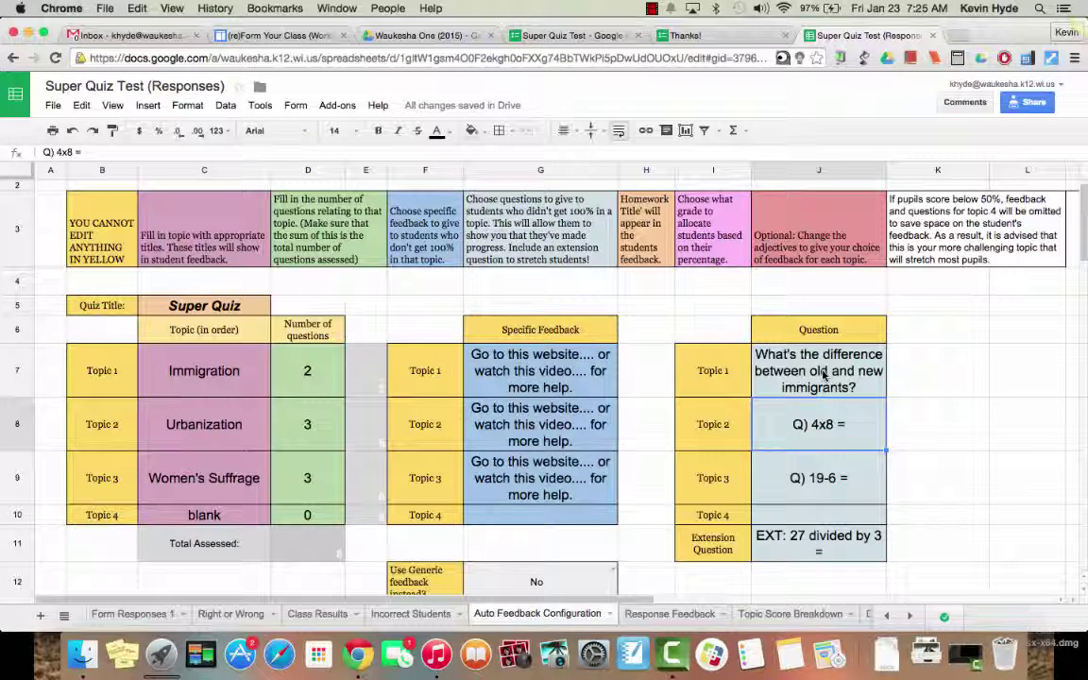
Step: Set the Topic 2 and Topic 3 questions to 'What's the difference between old and new immigrants?'
double_click(852, 435)
key(BackSpace)
key(BackSpace)
key(BackSpace)
key(BackSpace)
key(BackSpace)
key(BackSpace)
key(BackSpace)
key(BackSpace)
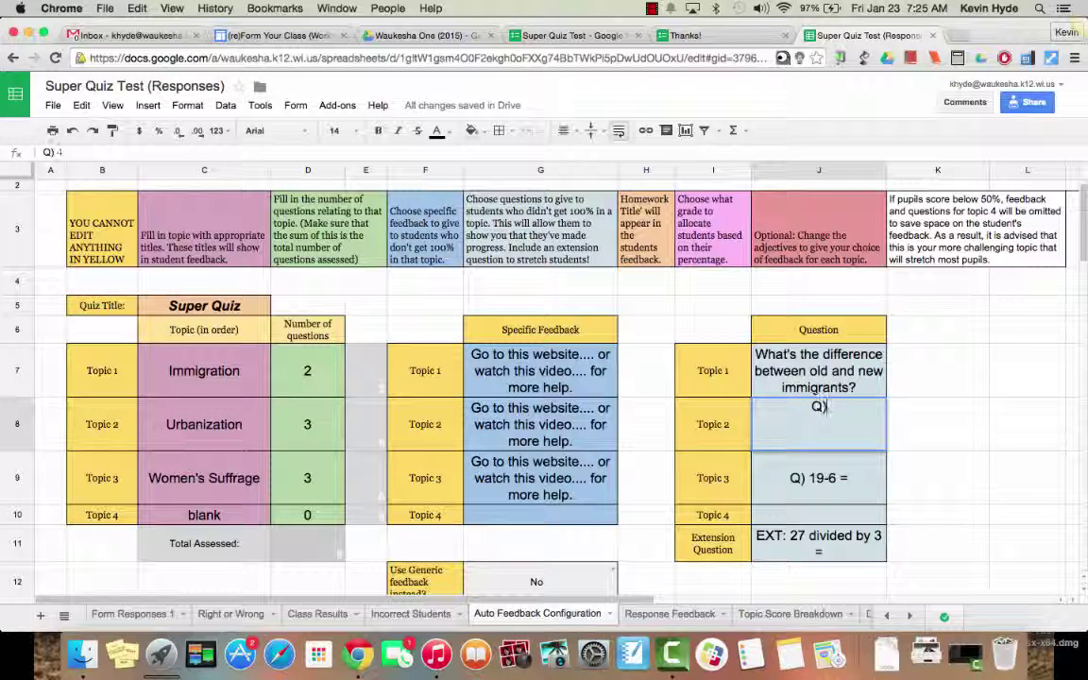
text(What's the difference between old and new immigrants?)
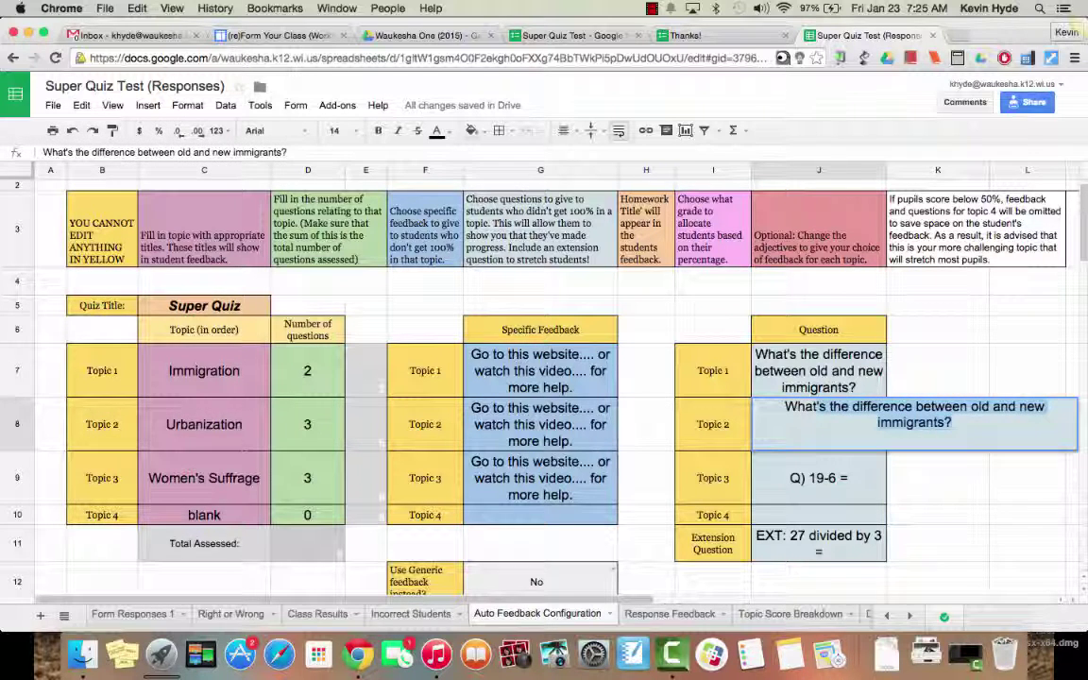
key(Return)
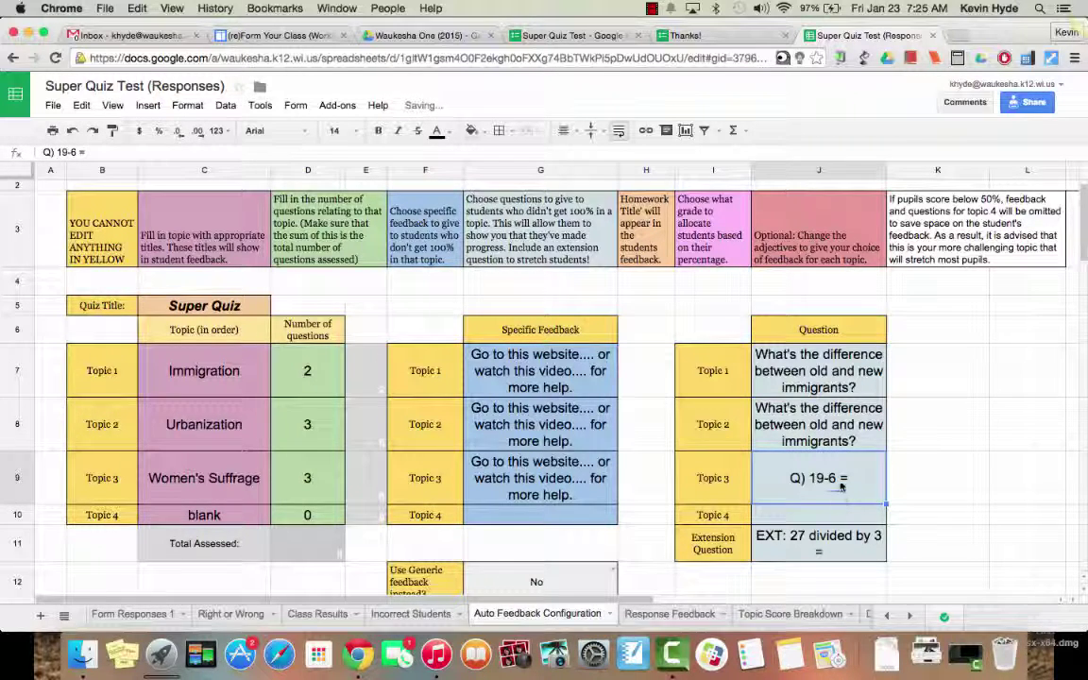
double_click(840, 485)
key(BackSpace)
key(BackSpace)
key(BackSpace)
key(BackSpace)
key(BackSpace)
key(BackSpace)
key(BackSpace)
key(BackSpace)
key(BackSpace)
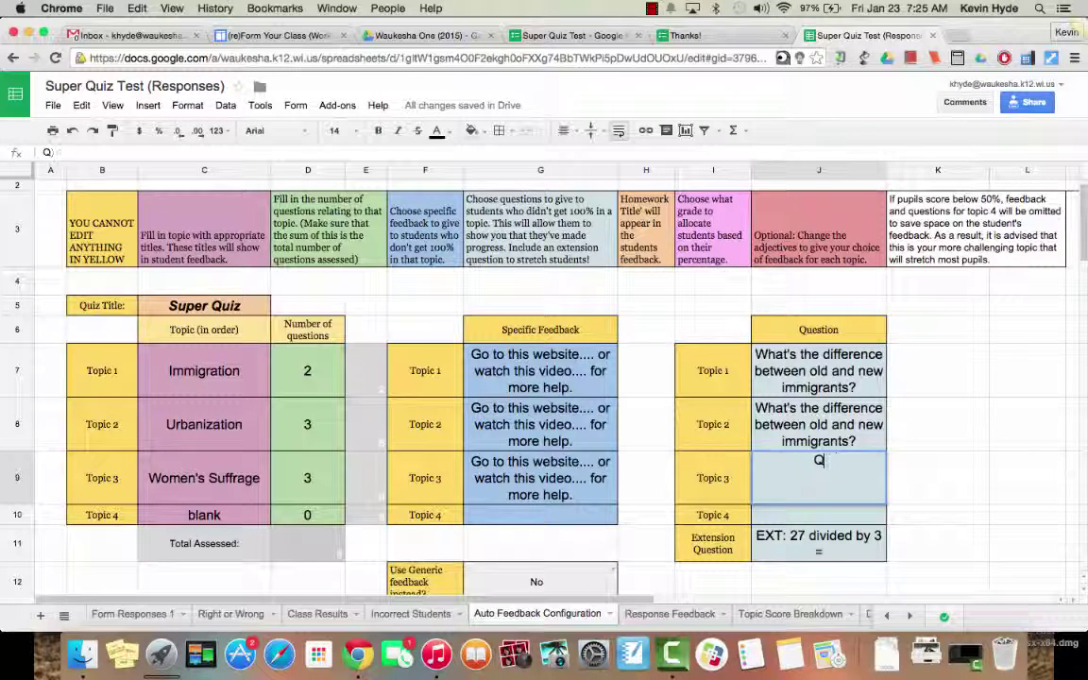
text(Wh)
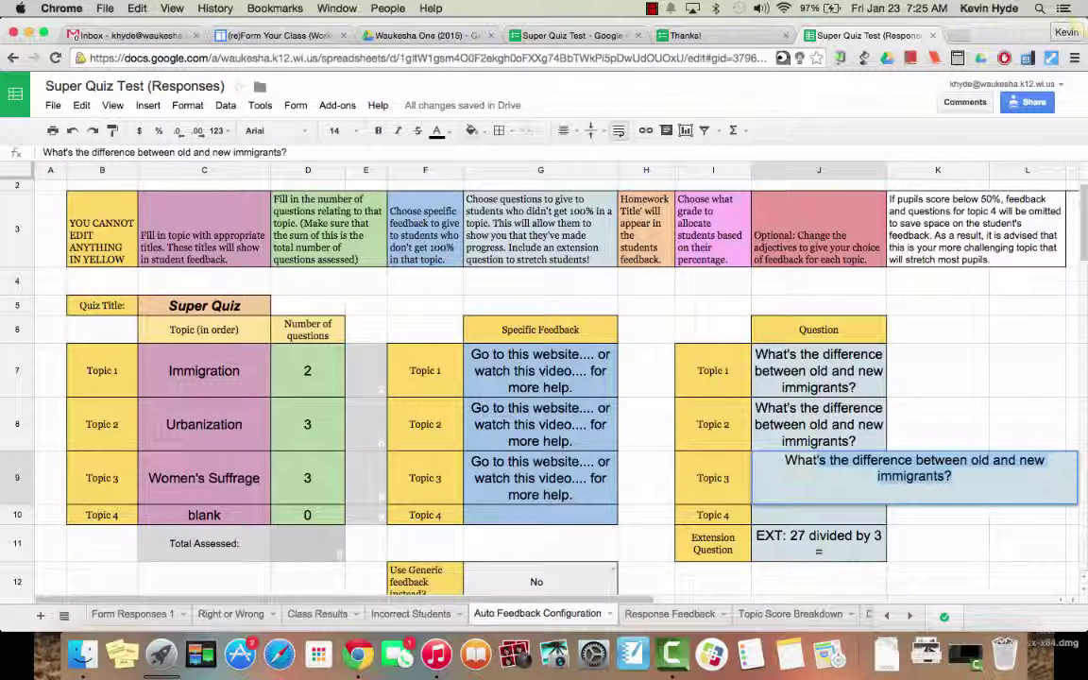
key(Return)
Step: Remove the trailing equals sign from the extension question in J11
click(796, 539)
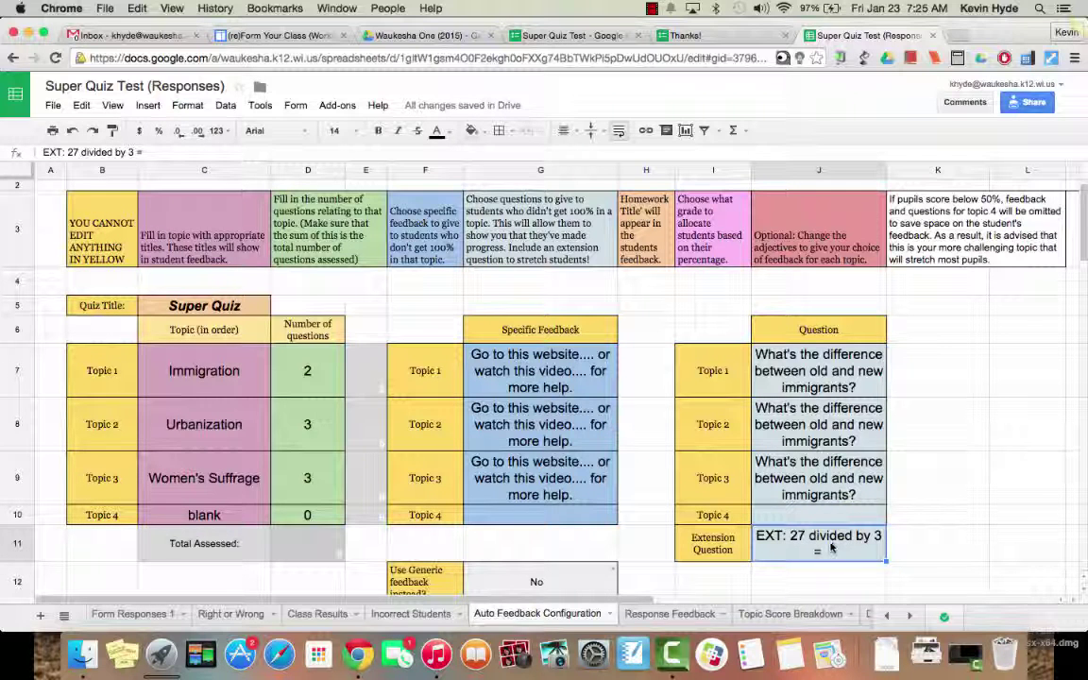
double_click(831, 546)
key(alt+Up)
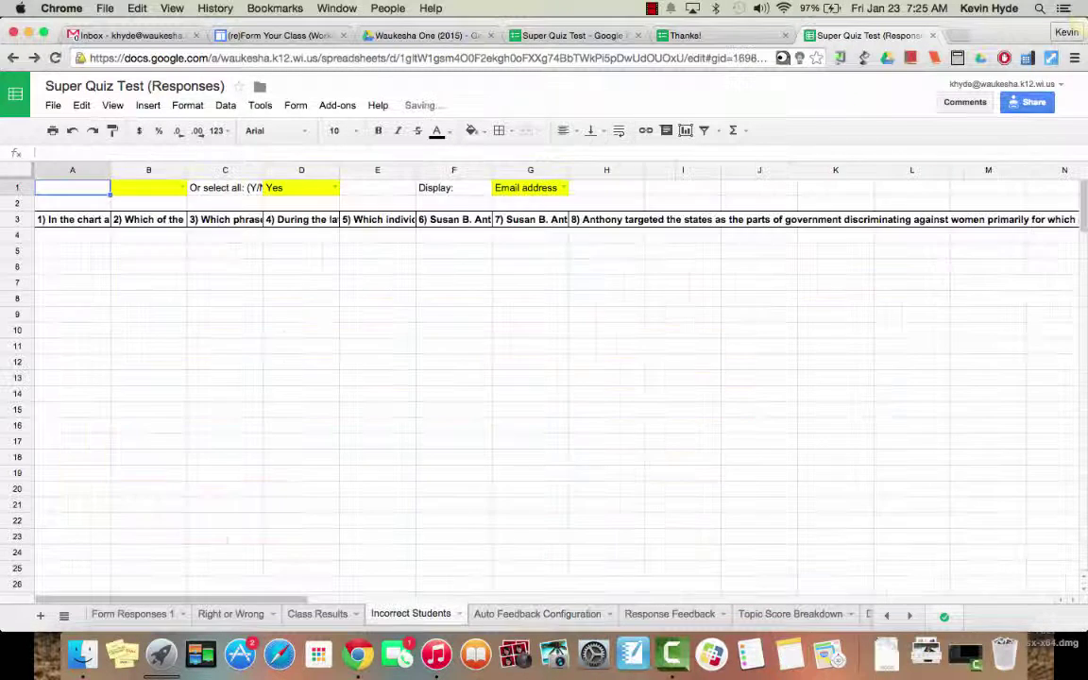
click(515, 616)
double_click(785, 539)
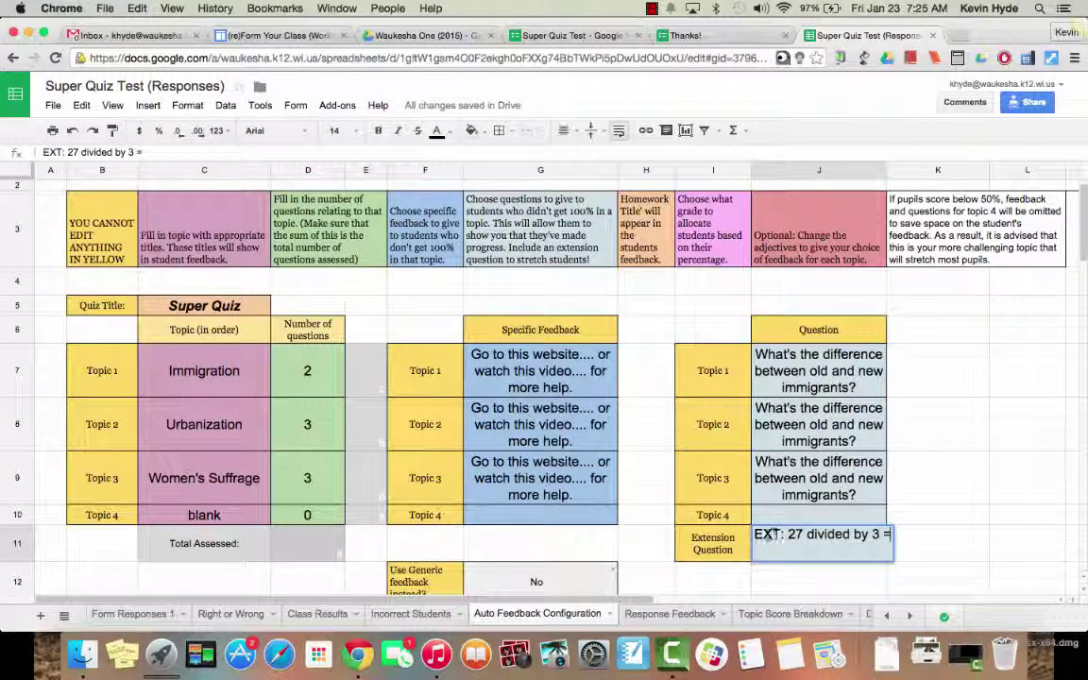
key(BackSpace)
key(BackSpace)
key(BackSpace)
key(BackSpace)
key(BackSpace)
key(BackSpace)
key(BackSpace)
key(BackSpace)
key(BackSpace)
key(BackSpace)
key(BackSpace)
key(BackSpace)
key(BackSpace)
key(BackSpace)
key(BackSpace)
key(BackSpace)
key(BackSpace)
key(BackSpace)
key(BackSpace)
key(BackSpace)
key(BackSpace)
key(BackSpace)
key(BackSpace)
scroll(943, 549, down, 8)
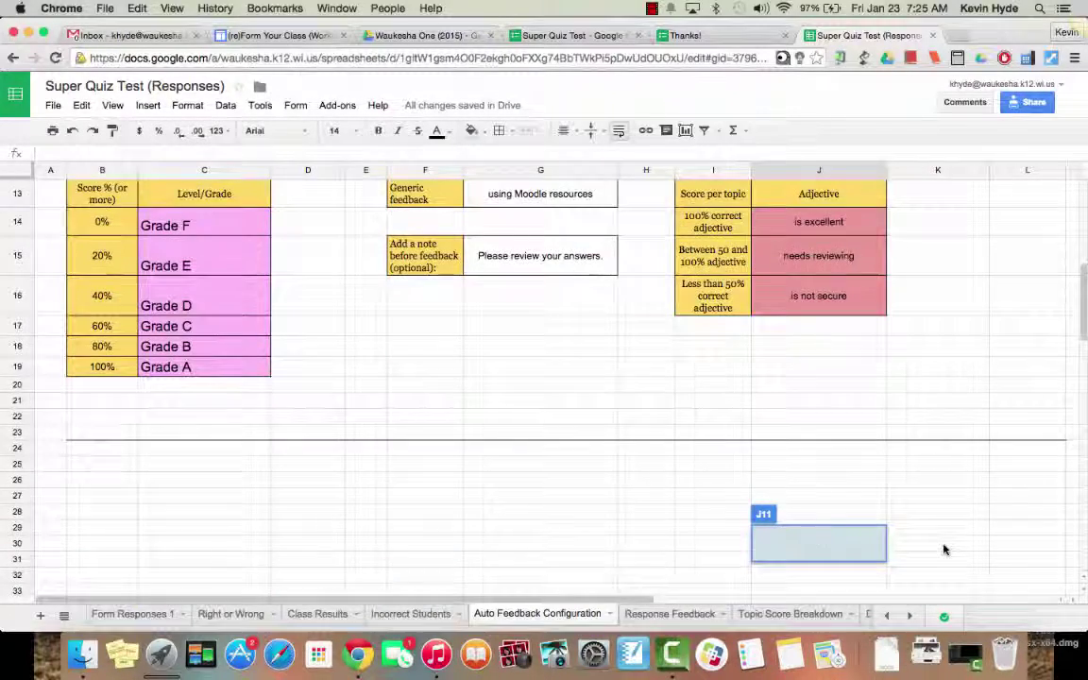
scroll(943, 550, up, 2)
scroll(942, 550, up, 1)
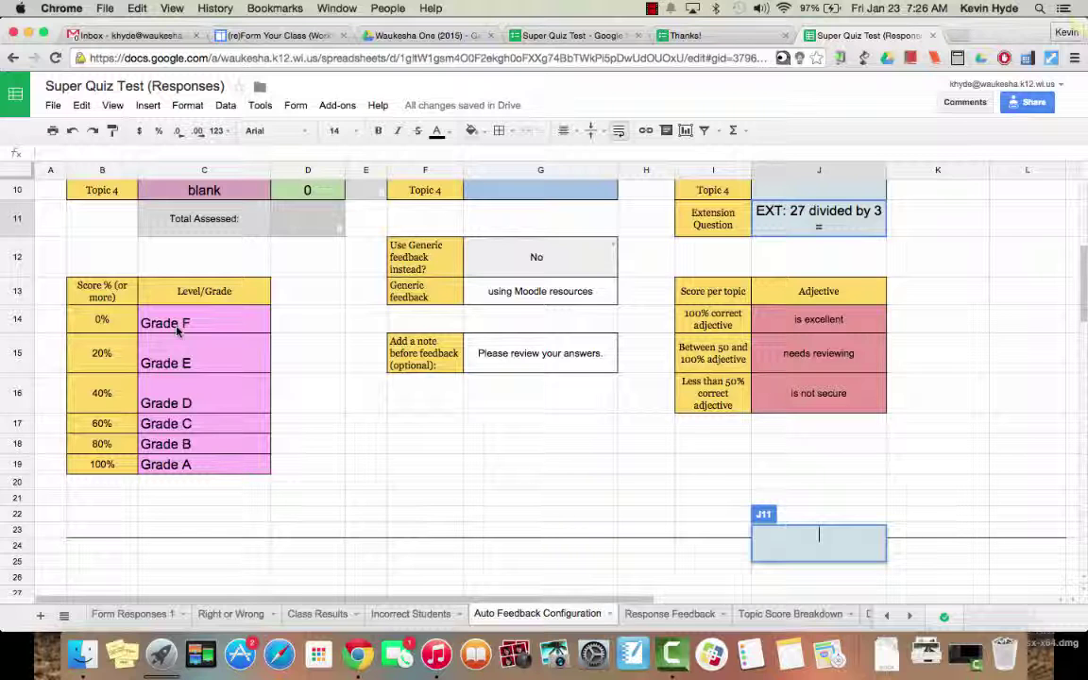
Step: Relabel the 100%, 80% and 60% grades as Advanced, Proficient and Proficient
click(204, 461)
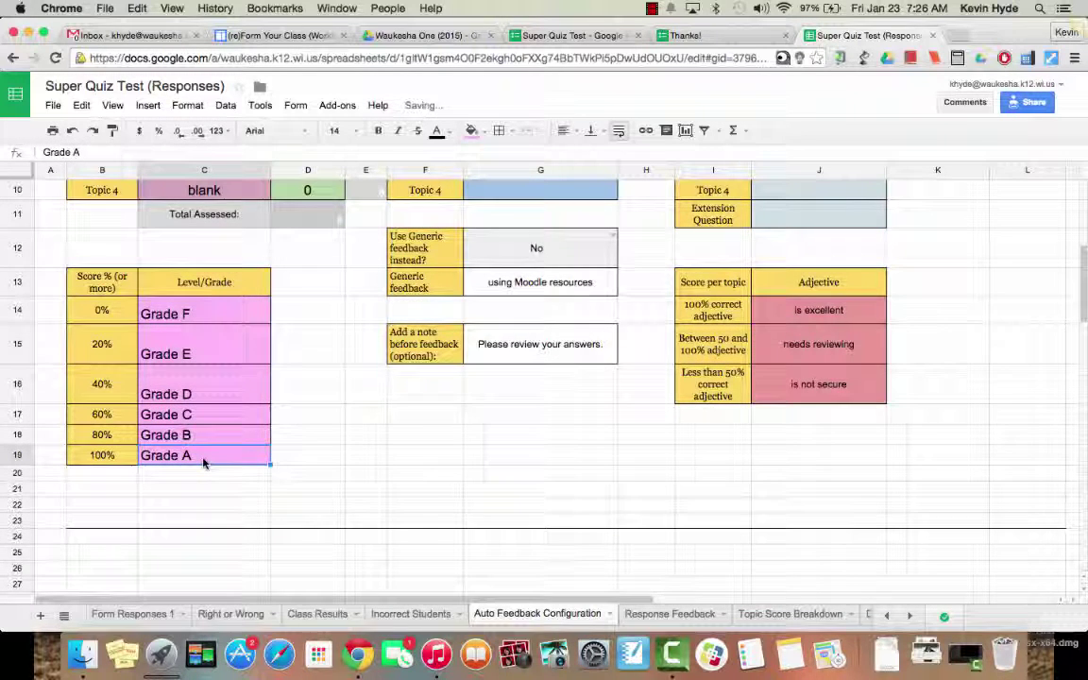
text(A)
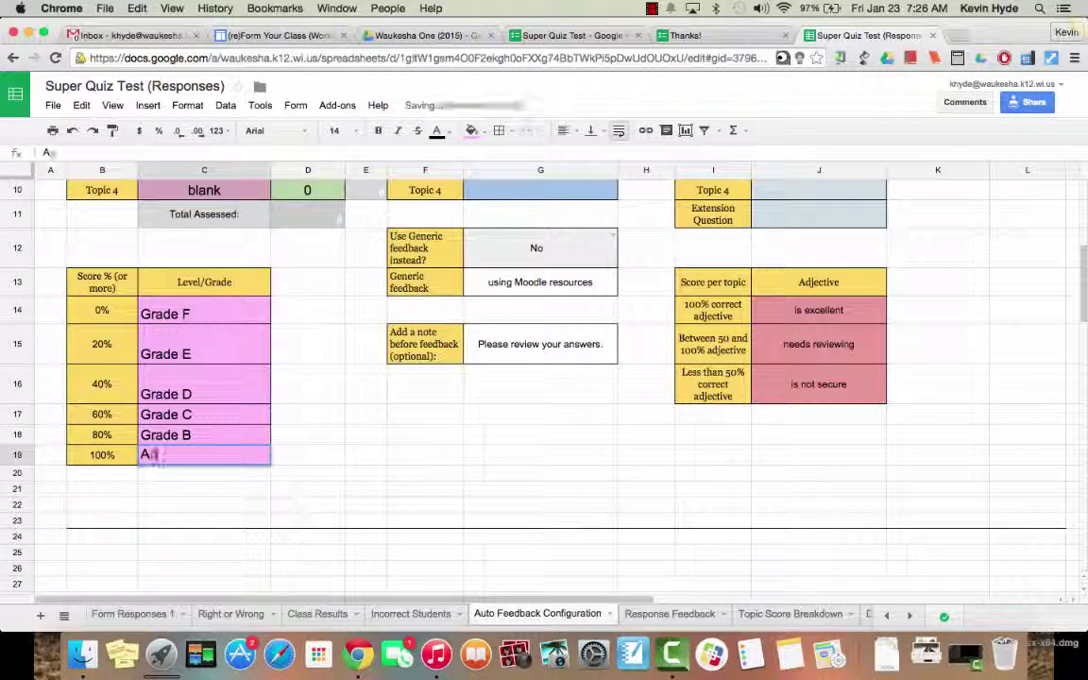
text(dvanc)
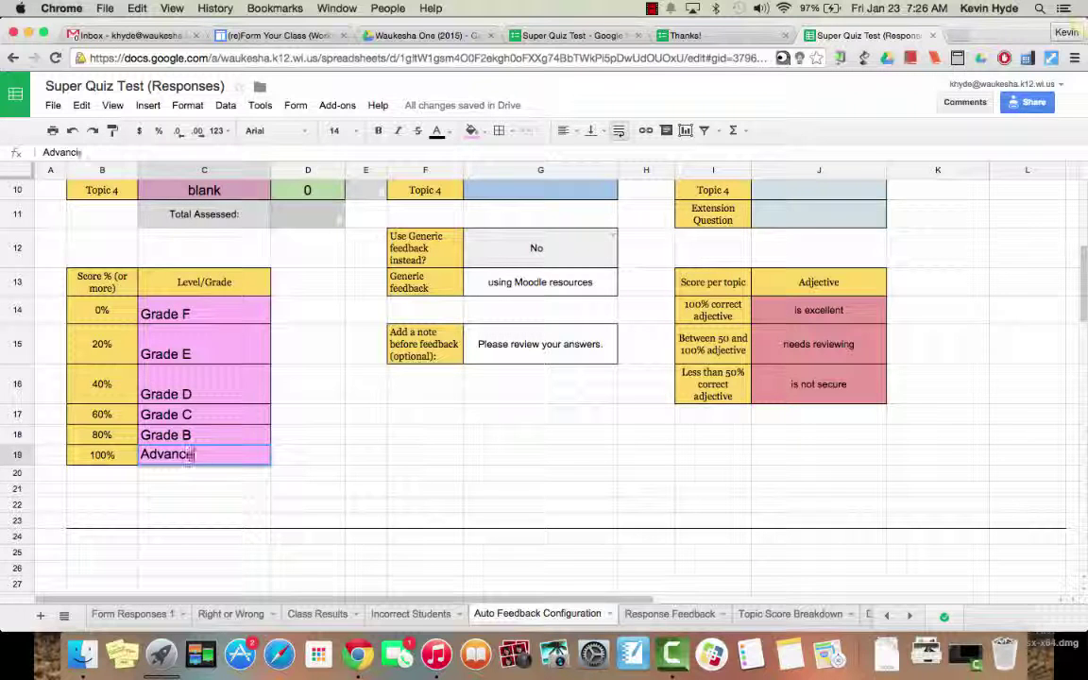
text(ed)
click(203, 435)
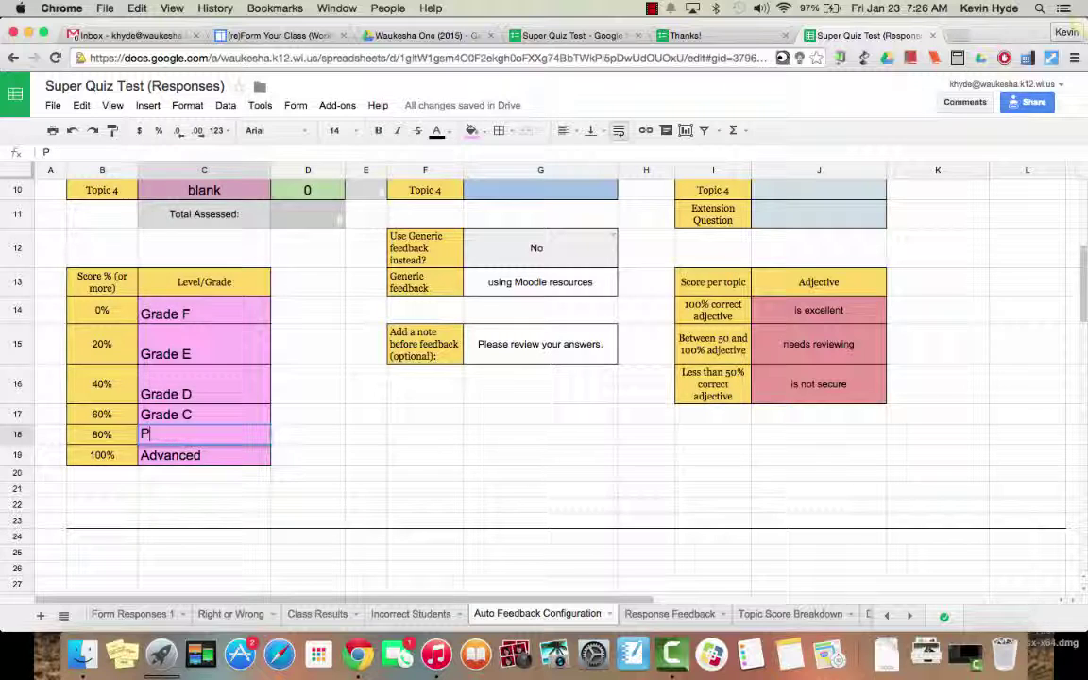
text(Proficient)
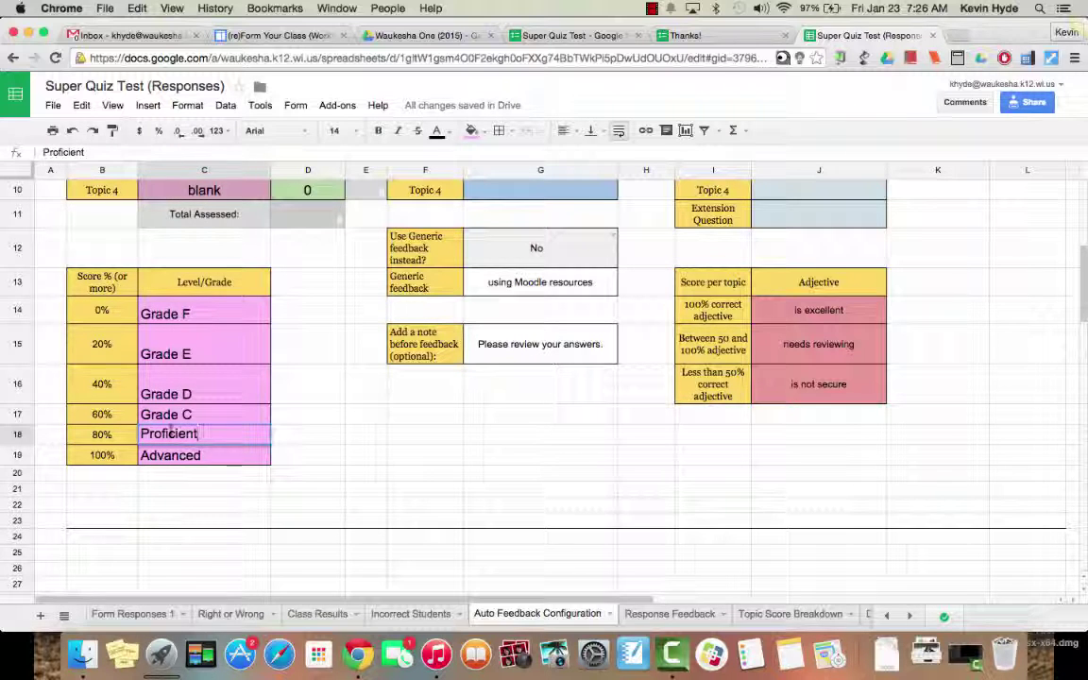
click(180, 413)
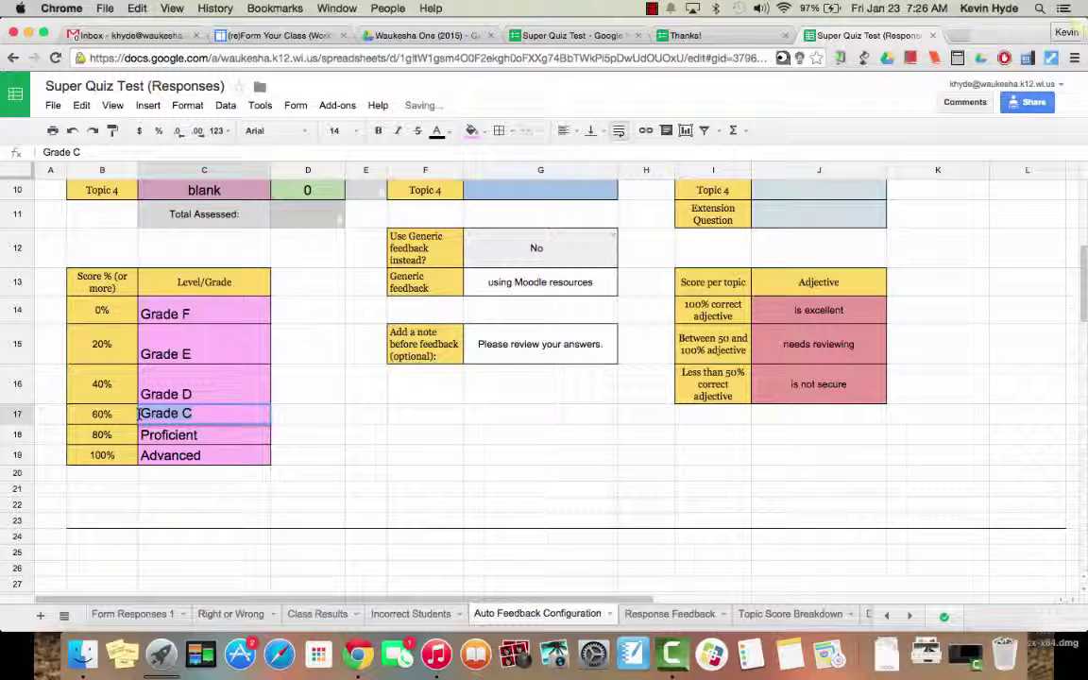
text(Proficient)
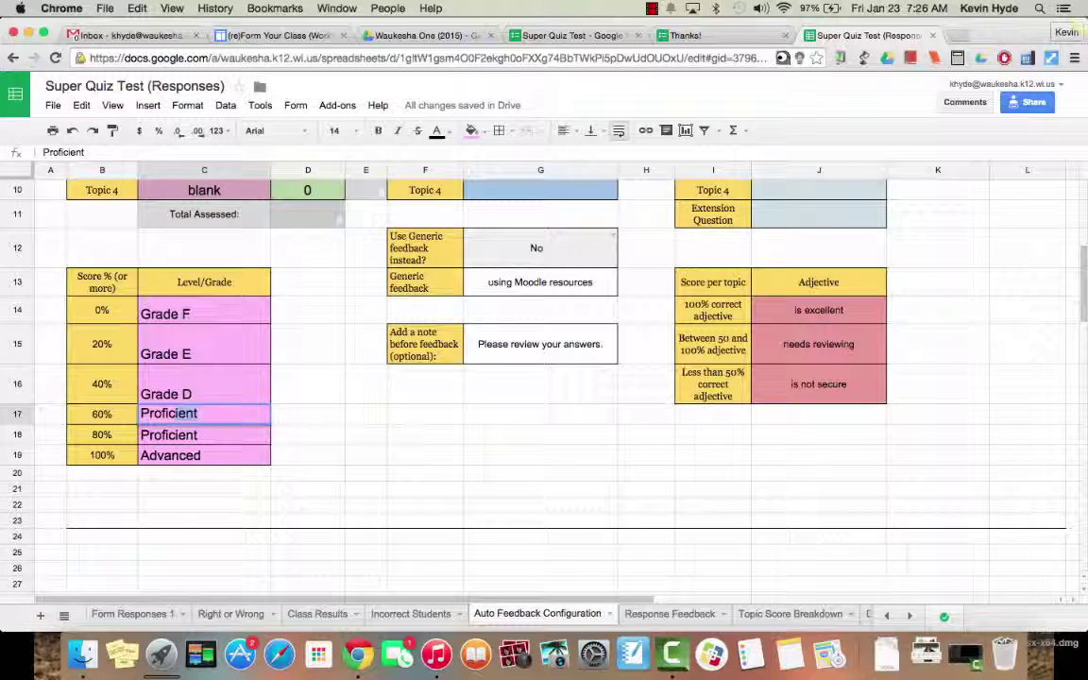
Step: Relabel the 40%, 20% and 0% grades as Basic, Basic and Minimum
double_click(188, 395)
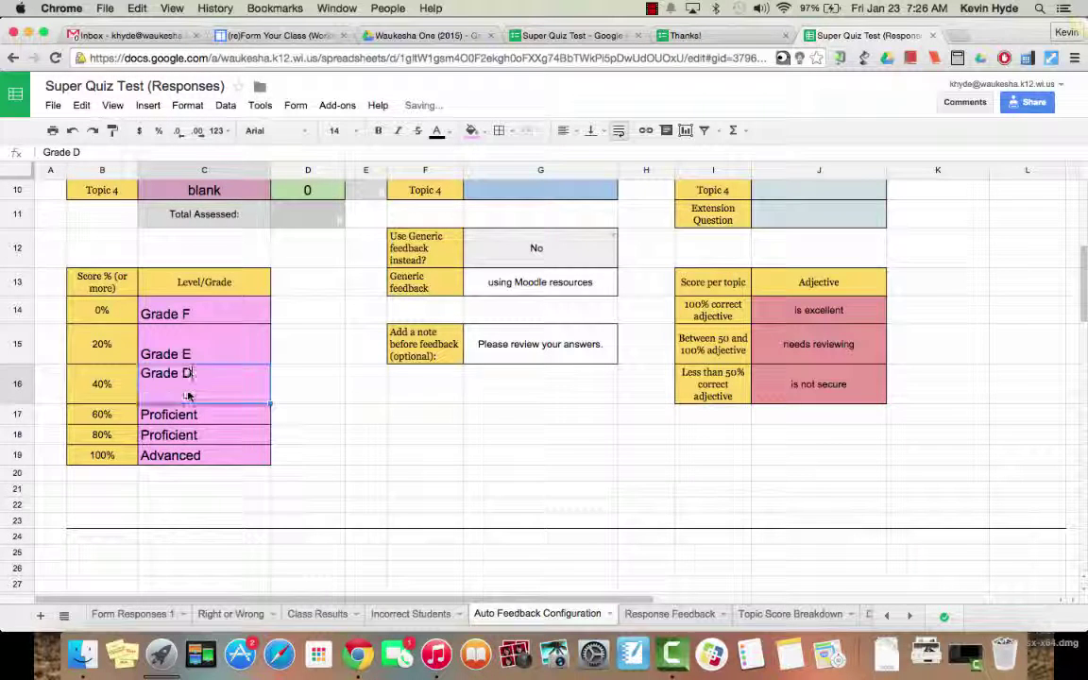
key(BackSpace)
key(BackSpace)
text(Basic)
double_click(214, 352)
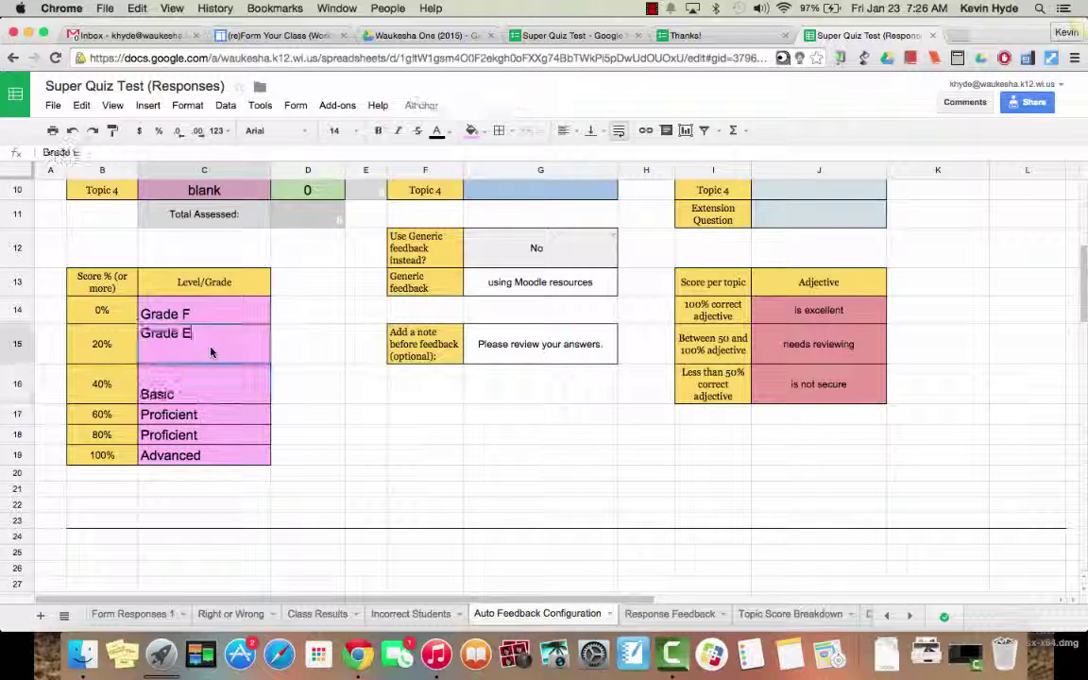
key(BackSpace)
key(BackSpace)
text(Basic)
click(214, 313)
double_click(214, 314)
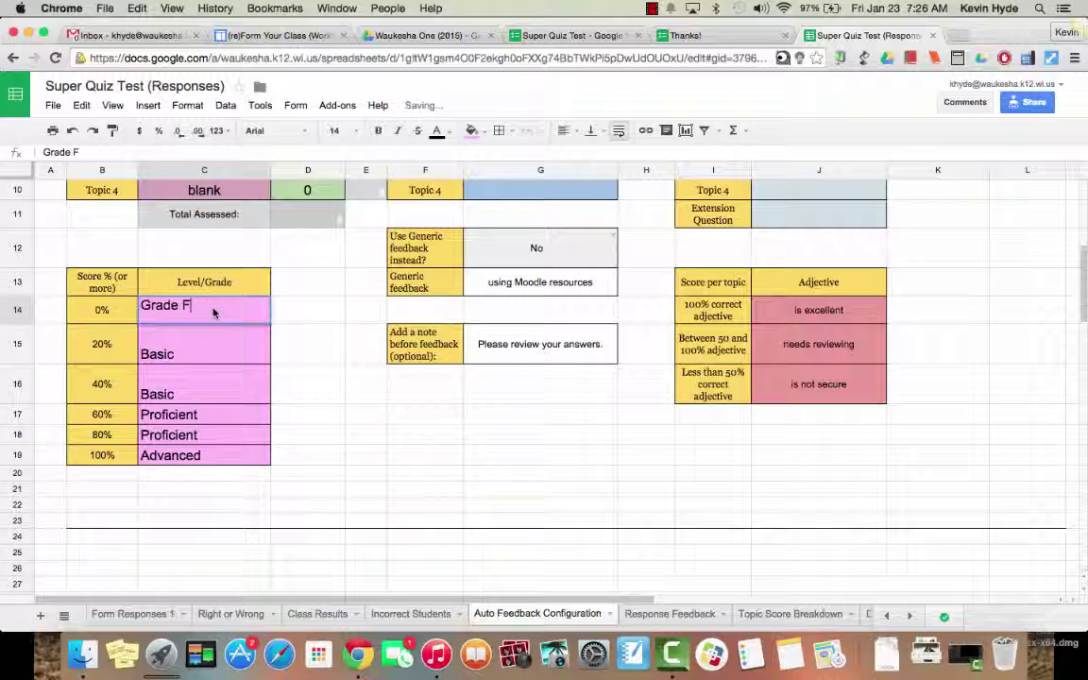
key(BackSpace)
key(BackSpace)
text(Minimum)
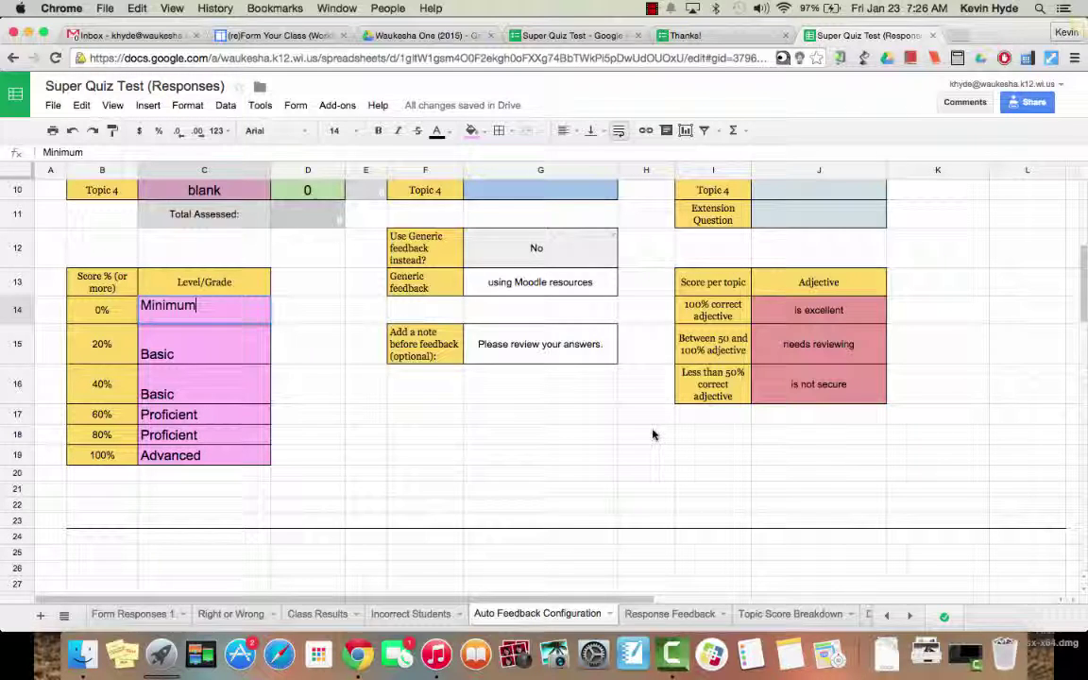
Step: Check the Response Feedback and Topic Score Breakdown sheets, then scroll the sheet tabs right
click(669, 614)
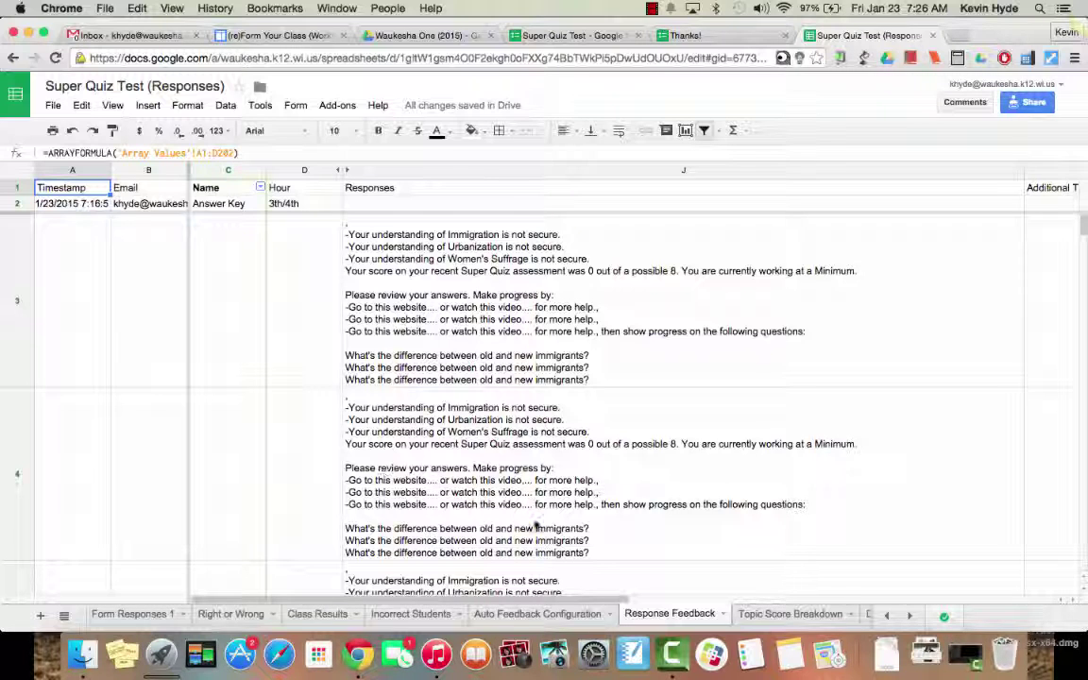
click(790, 615)
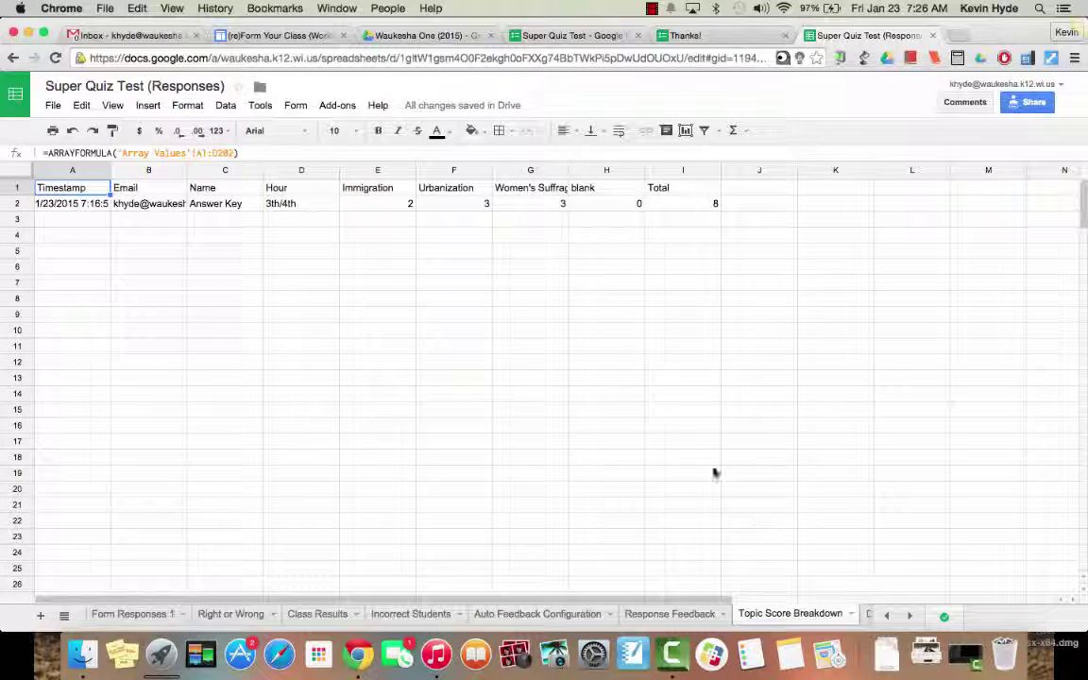
scroll(713, 472, right, 2)
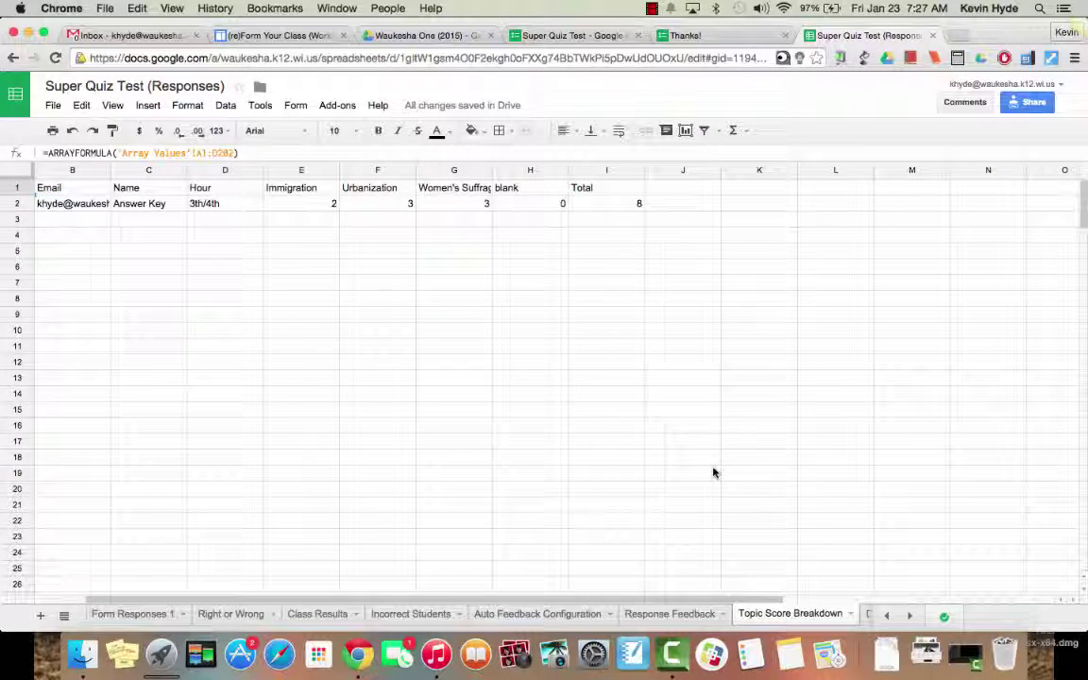
click(910, 615)
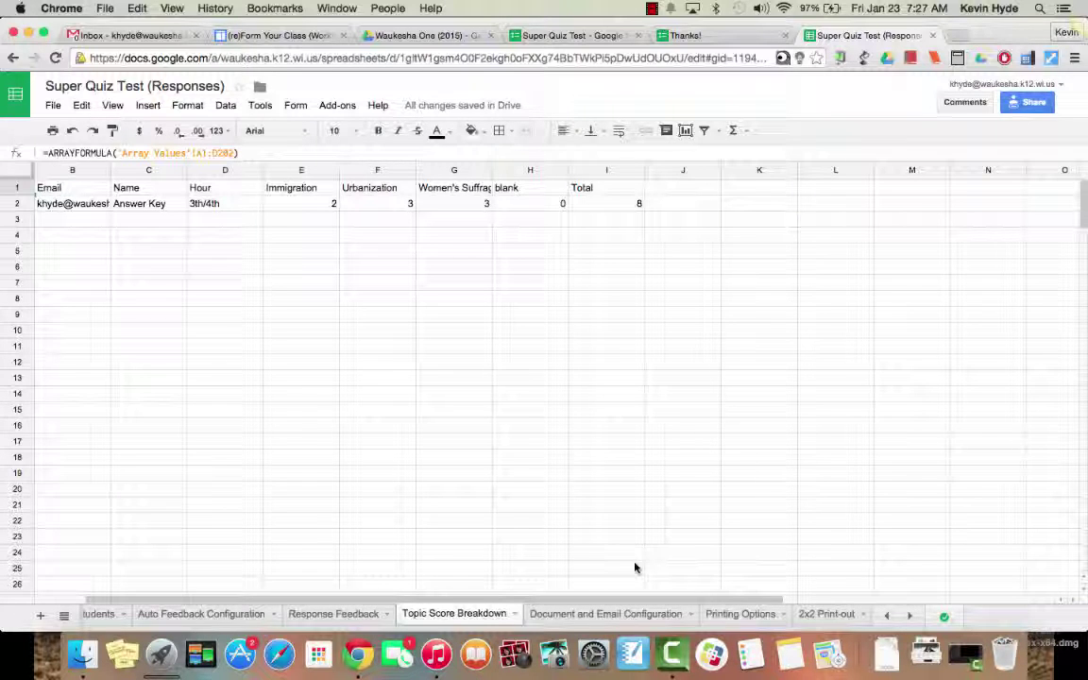
Step: Create feedback docs and emails with solutions included from the Document and Email Configuration sheet
click(595, 616)
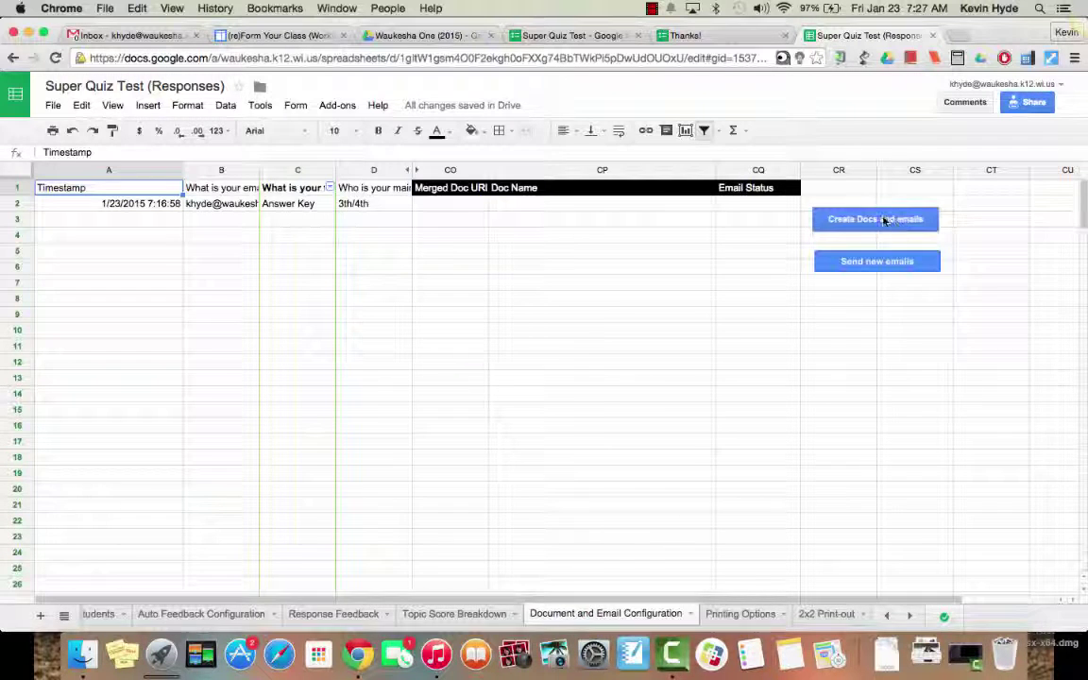
click(884, 220)
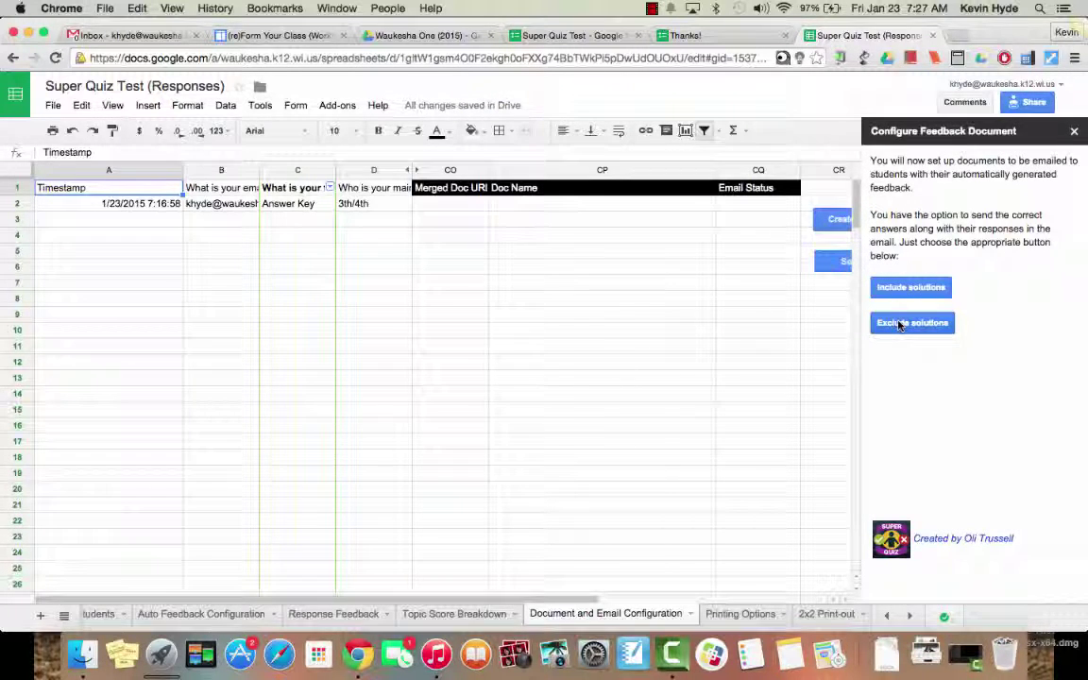
click(907, 288)
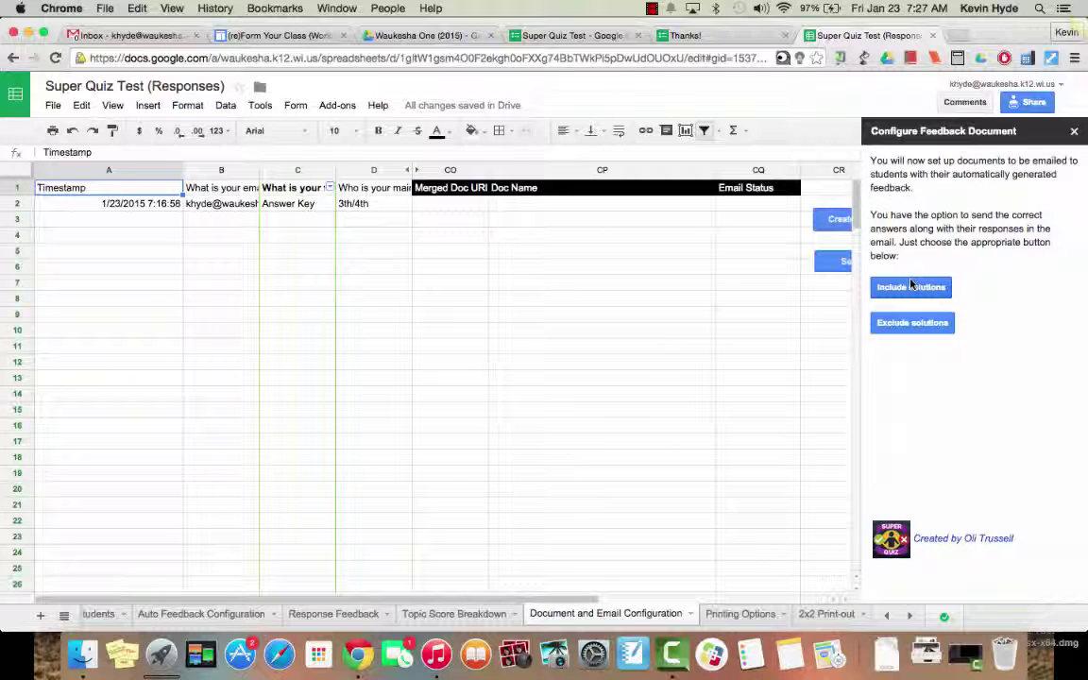
click(909, 288)
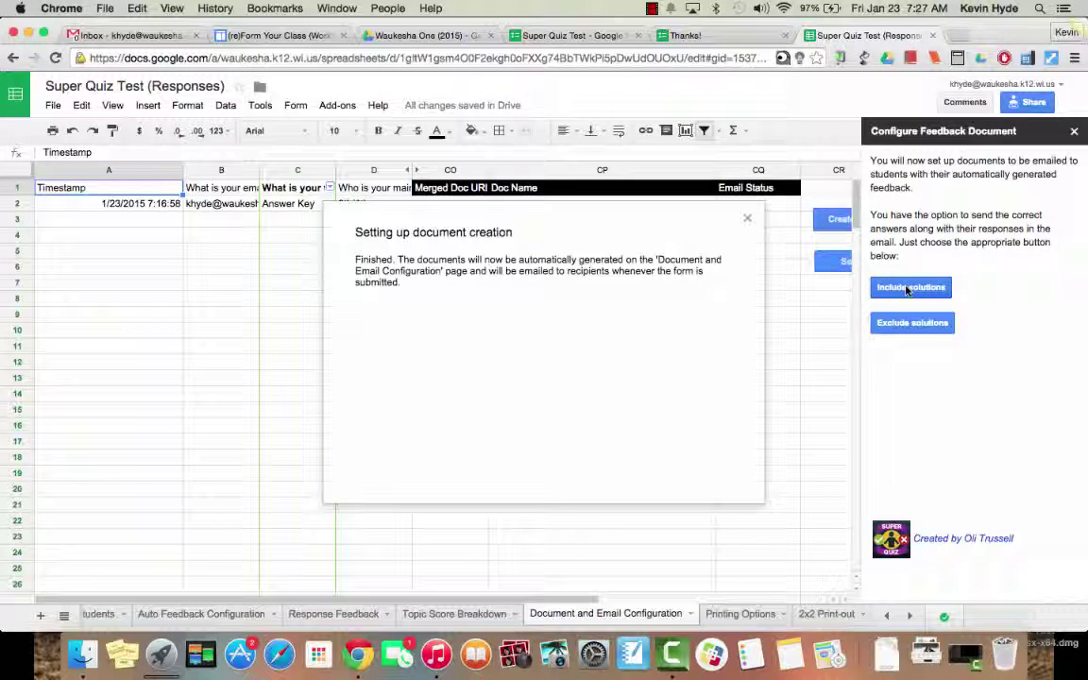
click(747, 219)
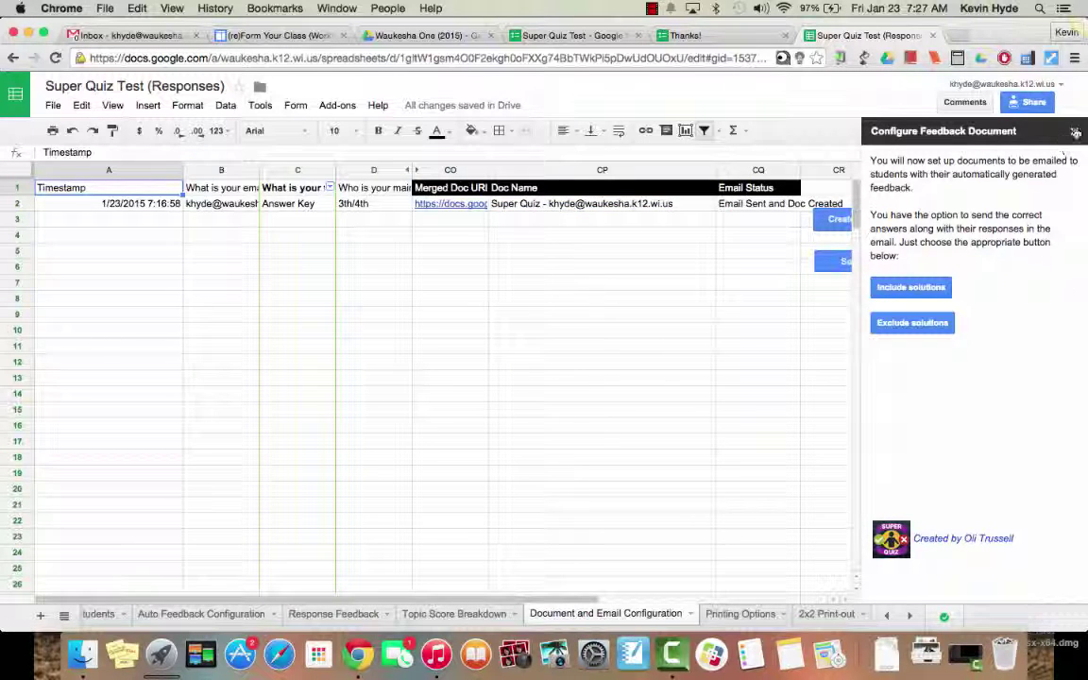
click(1075, 133)
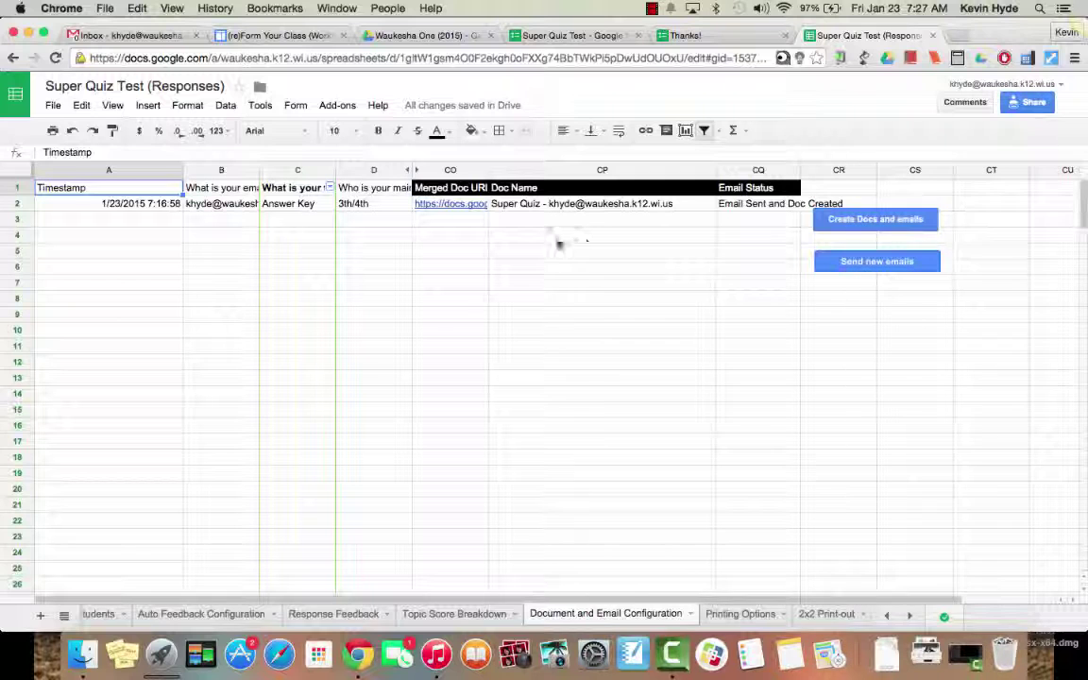